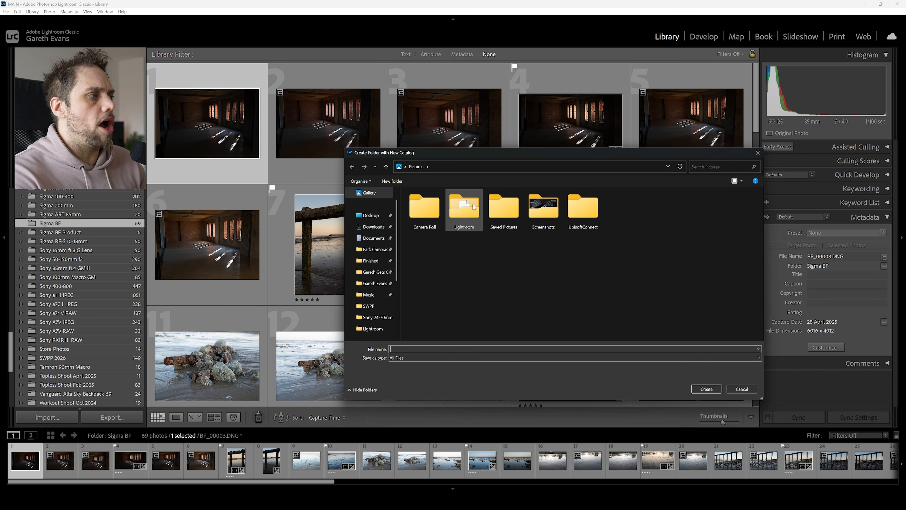
Step: Create a new catalog named Tutorial Catalog in the Pictures > Lightroom folder, skipping the backup of the current catalog this time
double_click(464, 206)
left_click(571, 361)
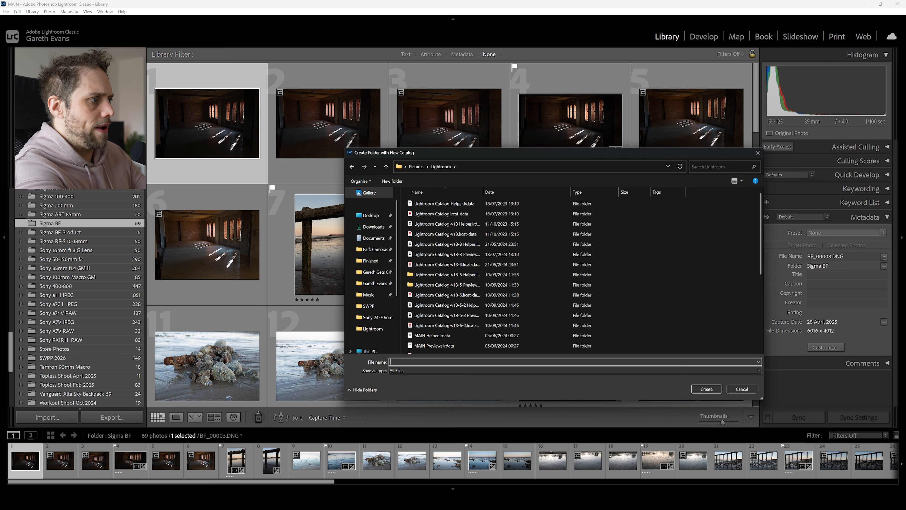
type("Tutorial Catalog")
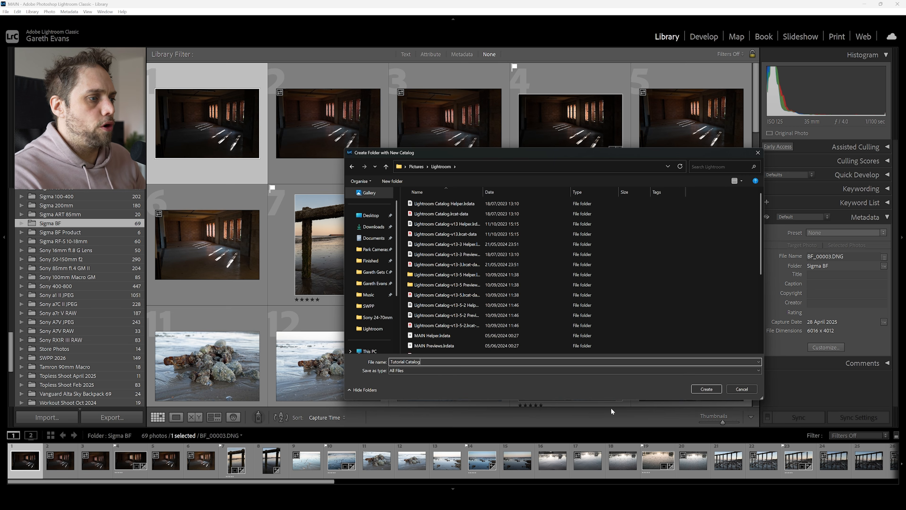
left_click(696, 387)
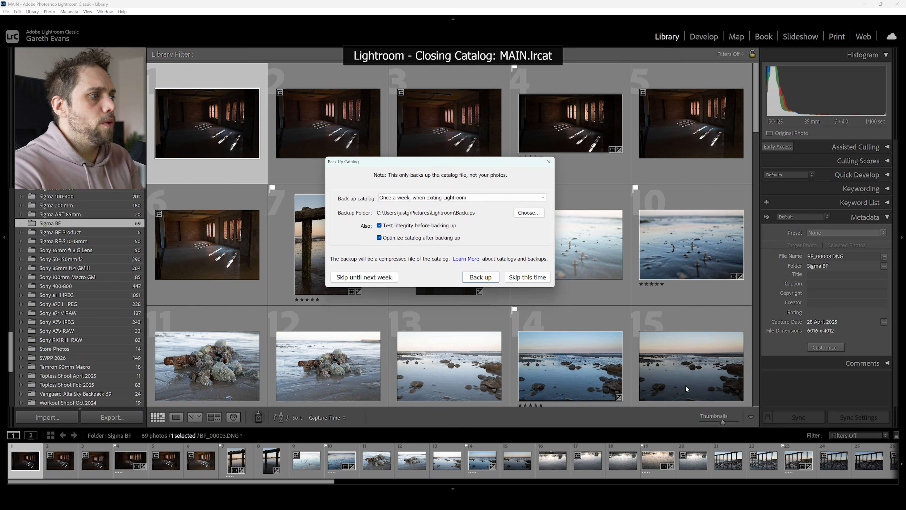
left_click(534, 276)
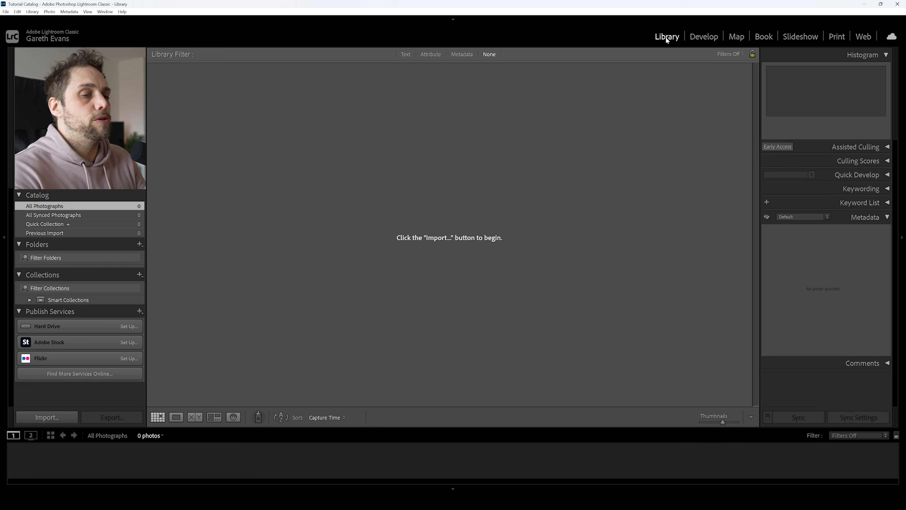
Step: View the Develop module and return to the Library module
left_click(701, 38)
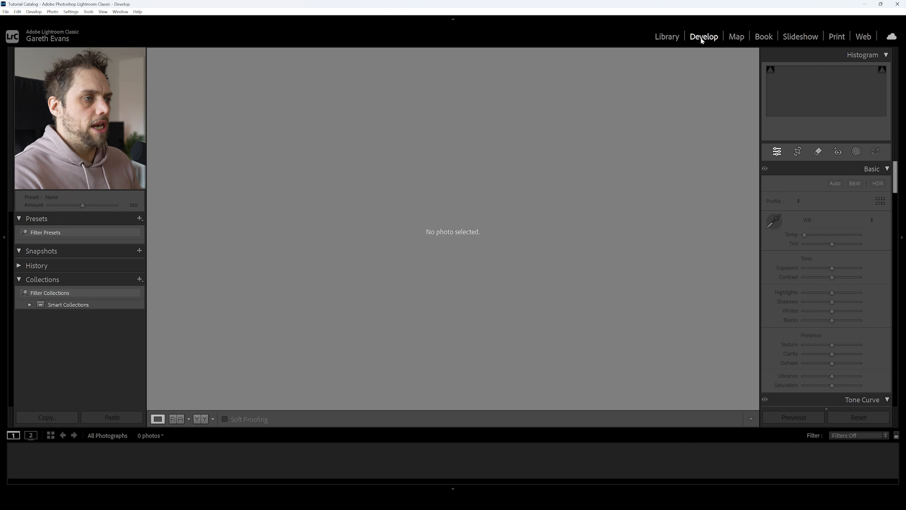
left_click(674, 35)
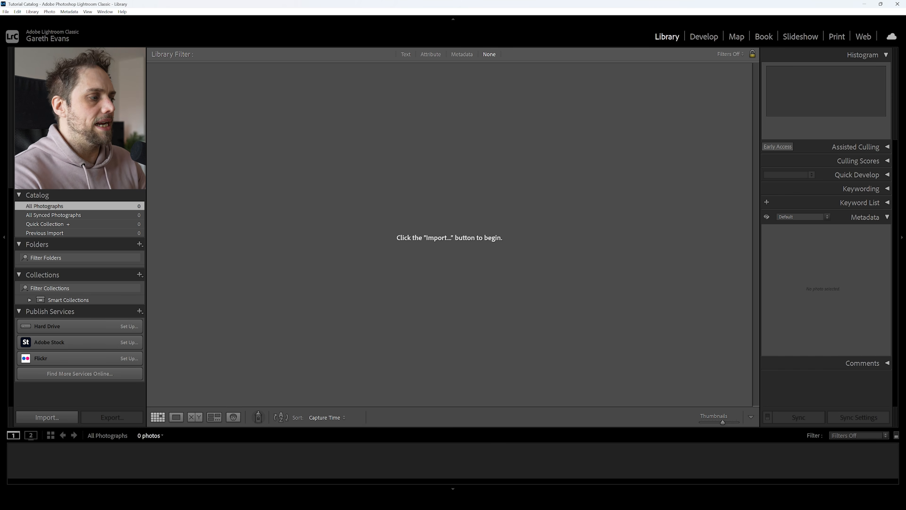
Step: Switch to File Explorer, examine the Tutorial 1 and Tutorial 2 photo folders inside Lightroom Tutorial > RAW, and return to Lightroom Classic
key("alt+Tab")
left_click_drag(493, 103, 474, 110)
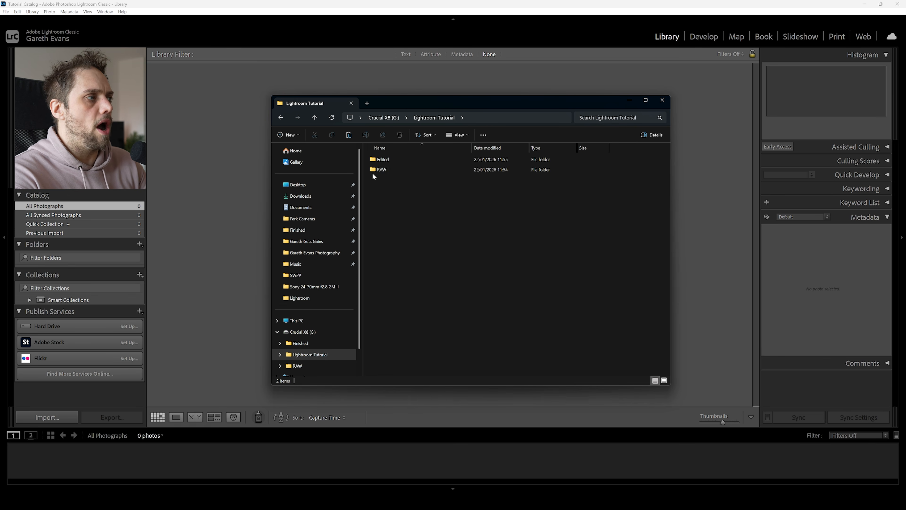
mouse_move(382, 172)
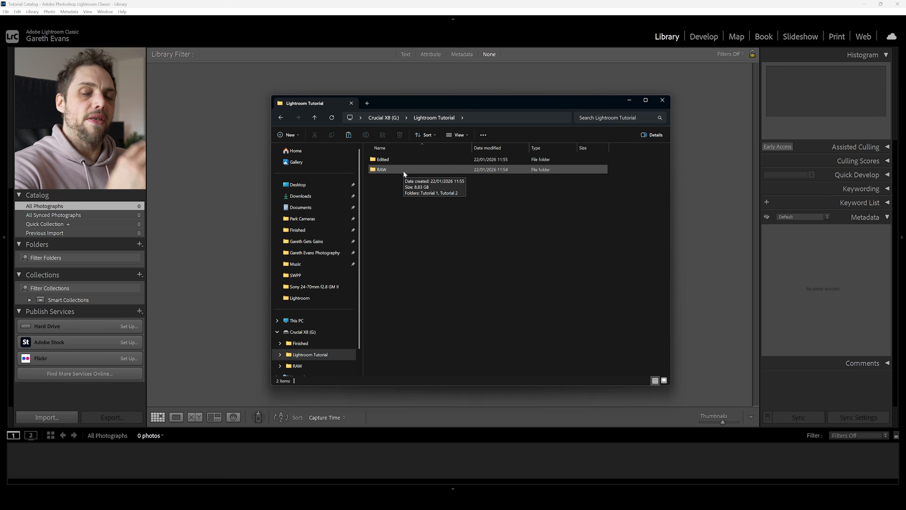
double_click(419, 170)
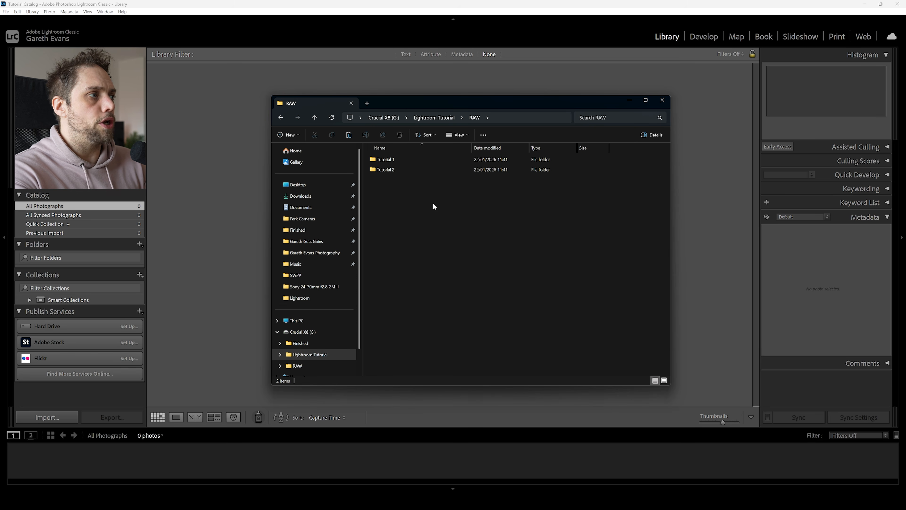
double_click(409, 159)
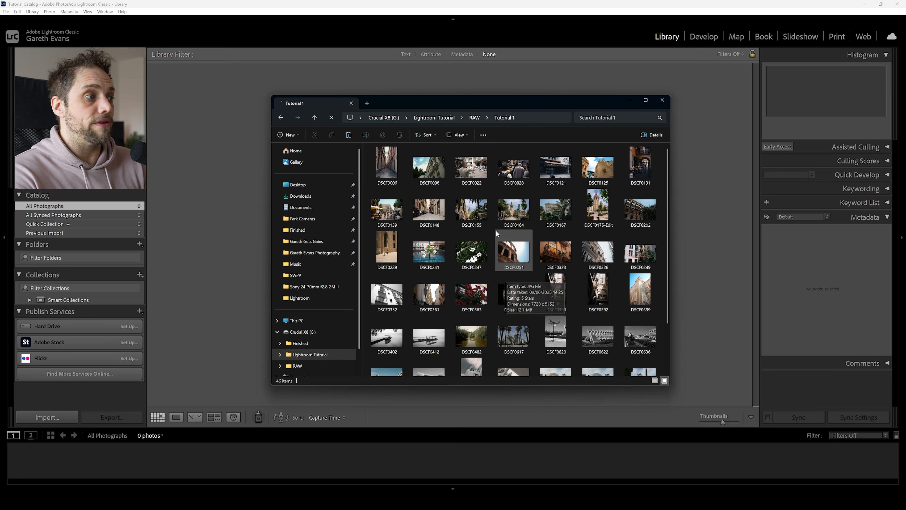
left_click(281, 117)
double_click(419, 169)
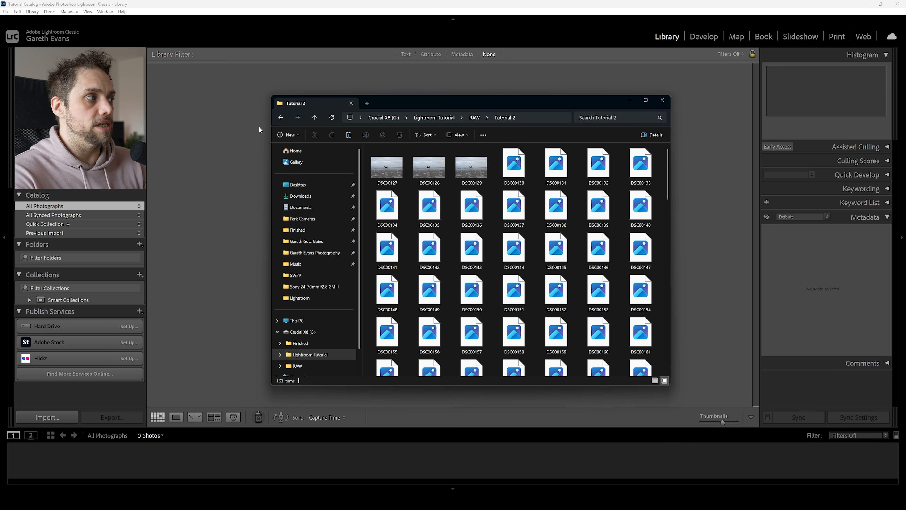
left_click(281, 118)
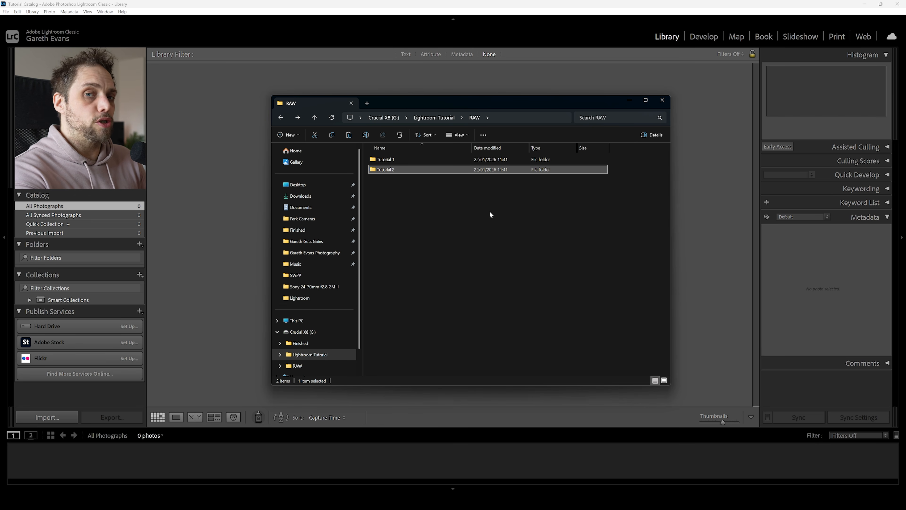
left_click(461, 11)
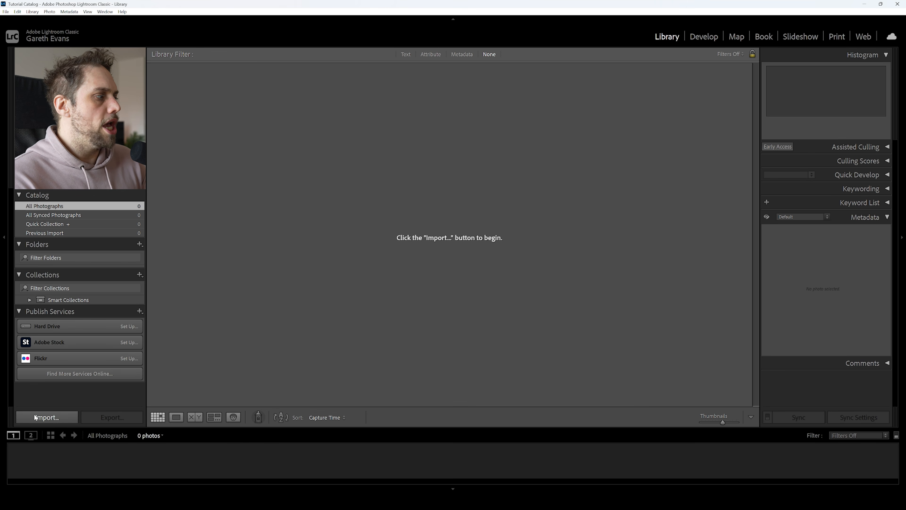
Step: Start a photo import and choose Lightroom Tutorial > RAW > Tutorial 1 on the Crucial X8 (G:) drive as the source
left_click(51, 420)
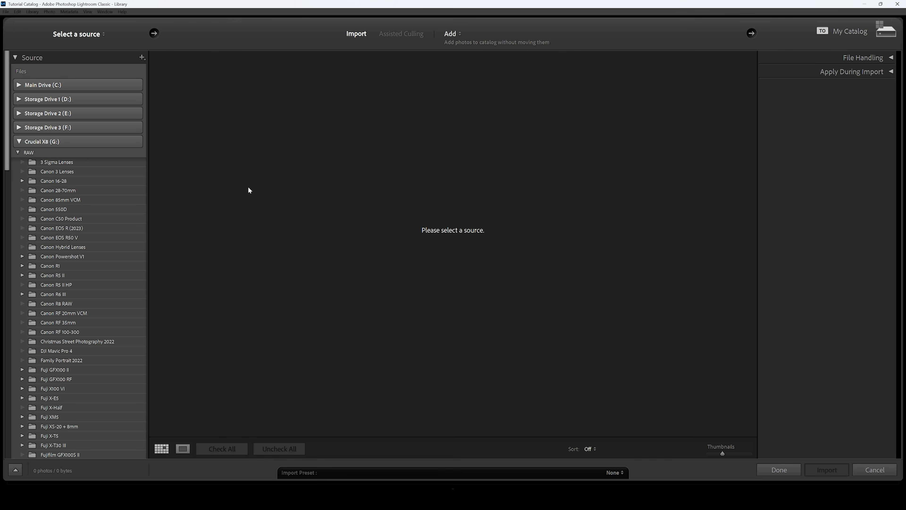
left_click(18, 152)
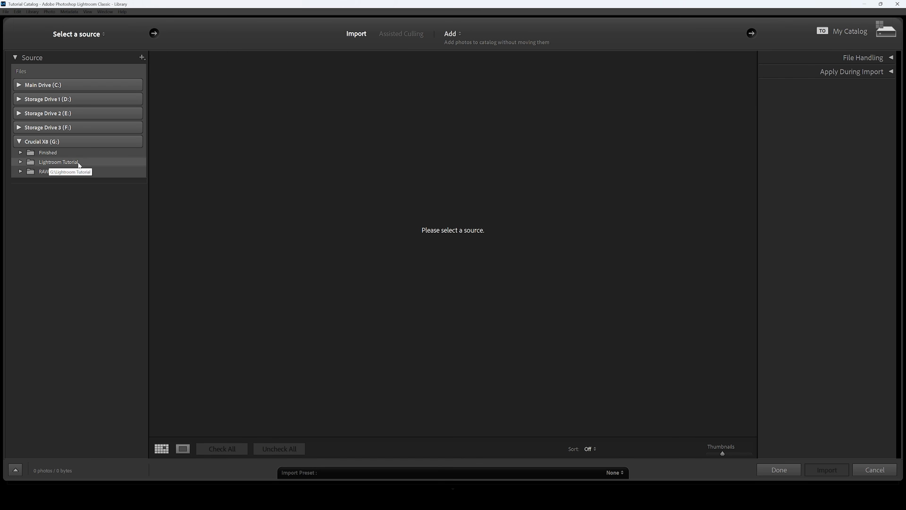
left_click(21, 163)
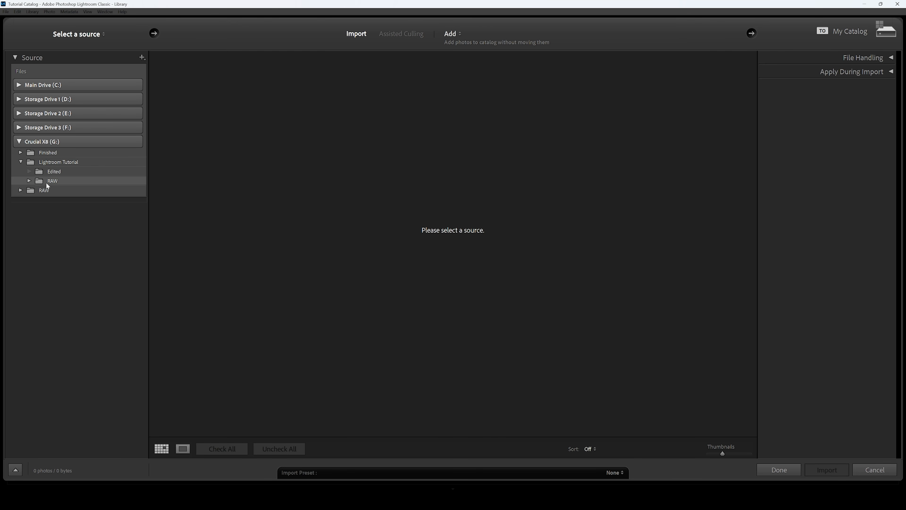
left_click(30, 179)
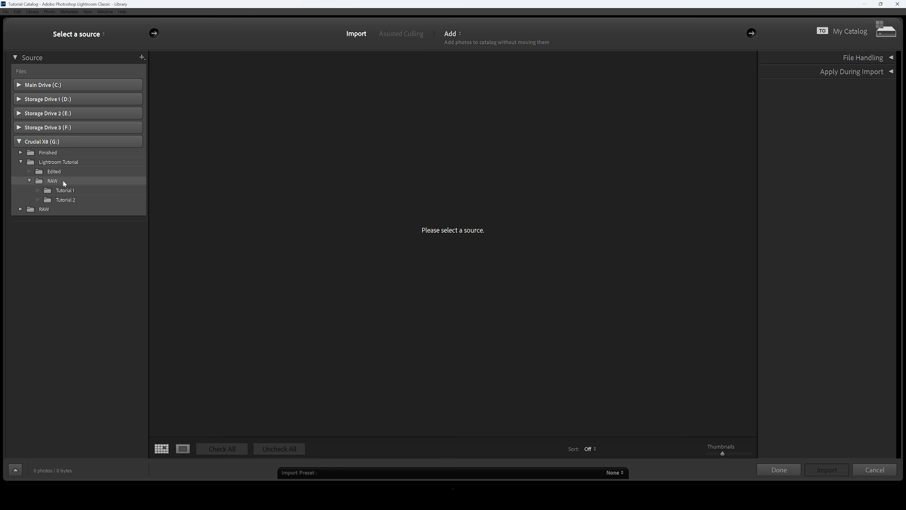
left_click(79, 189)
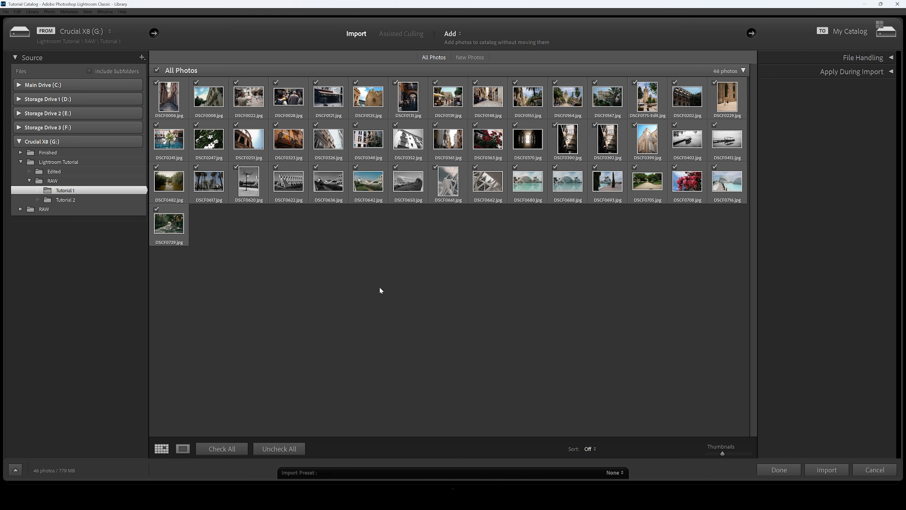
Step: Uncheck and recheck all photos in the Tutorial 1 folder and import them by adding them to the catalog
left_click(292, 451)
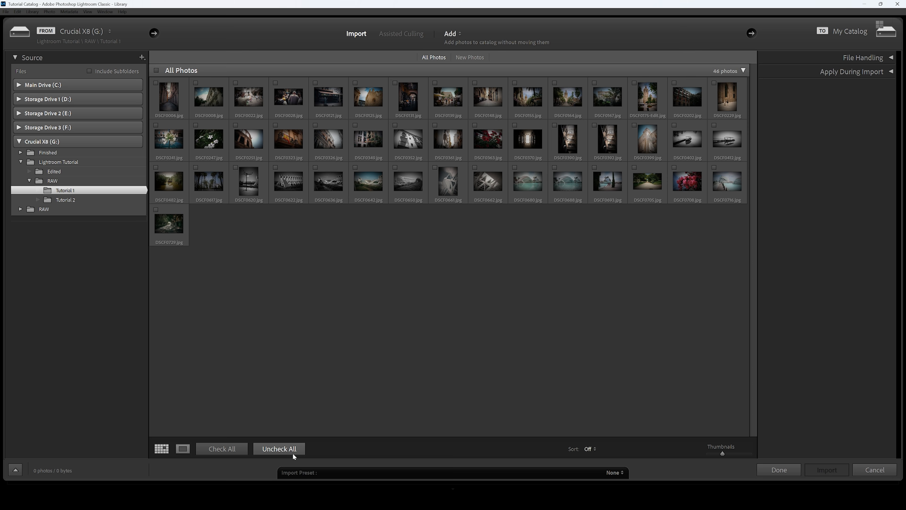
left_click(230, 449)
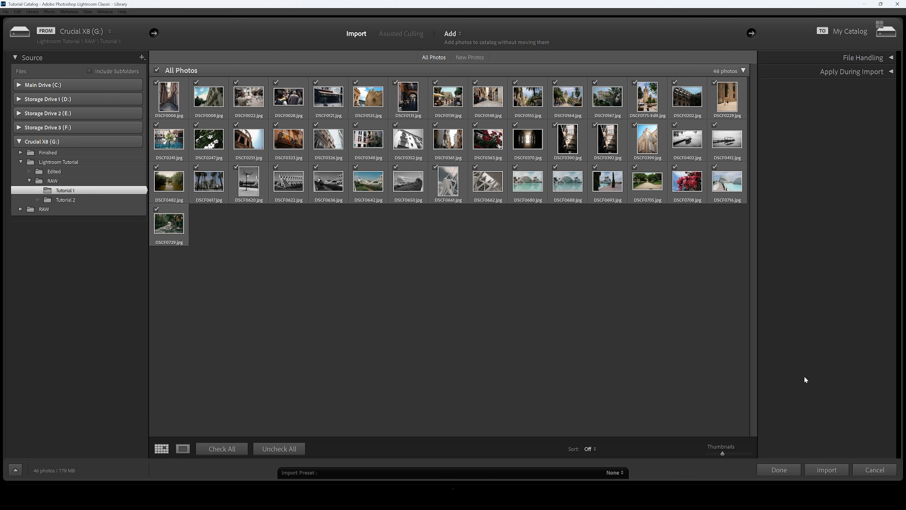
left_click(827, 470)
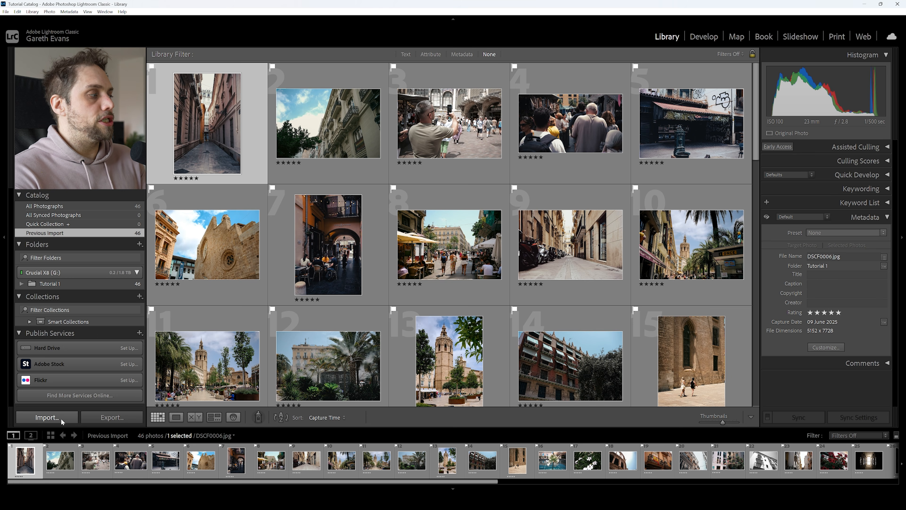
Step: Import all photos from the Tutorial 2 folder into the catalog without moving them
left_click(52, 418)
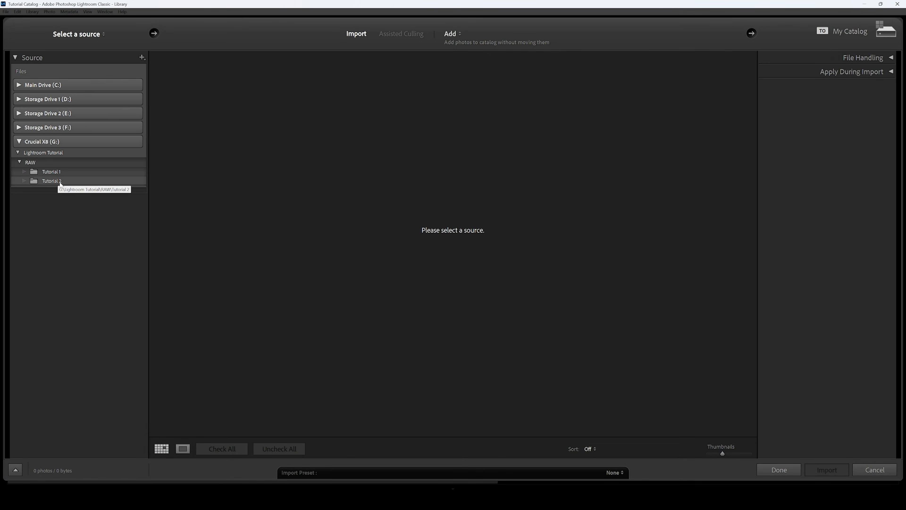
left_click(60, 181)
scroll(385, 354, "down", 3)
scroll(387, 354, "up", 3)
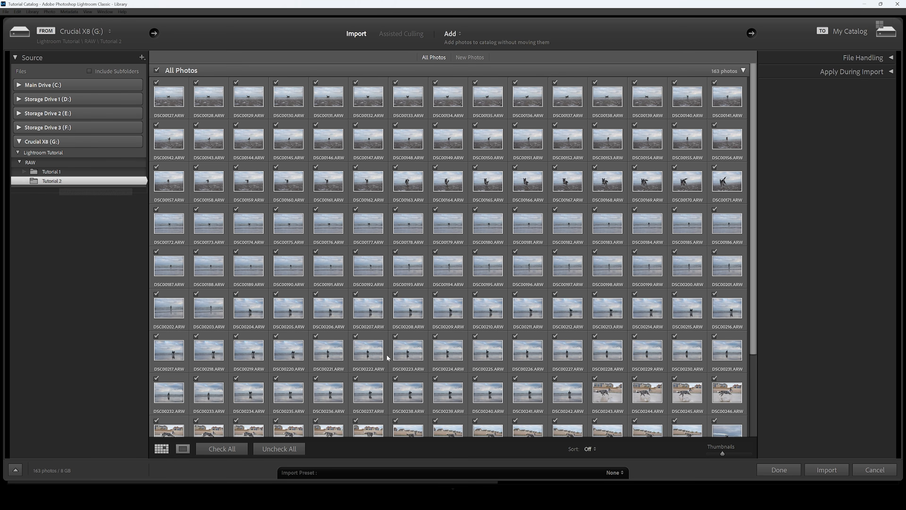
left_click(826, 468)
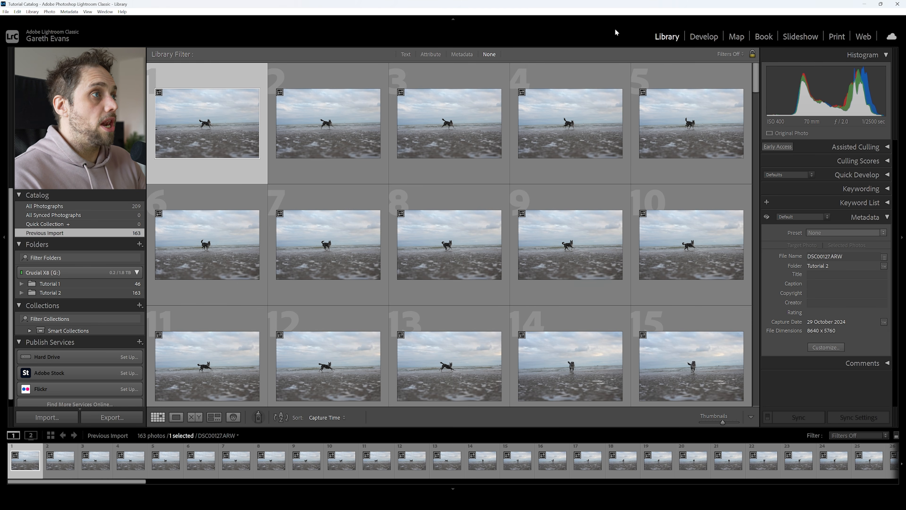
Step: Browse the newly imported photos and compare the contents of the Tutorial 1 and Tutorial 2 folders, ending in Tutorial 2
scroll(487, 271, "down", 2)
scroll(482, 268, "down", 15)
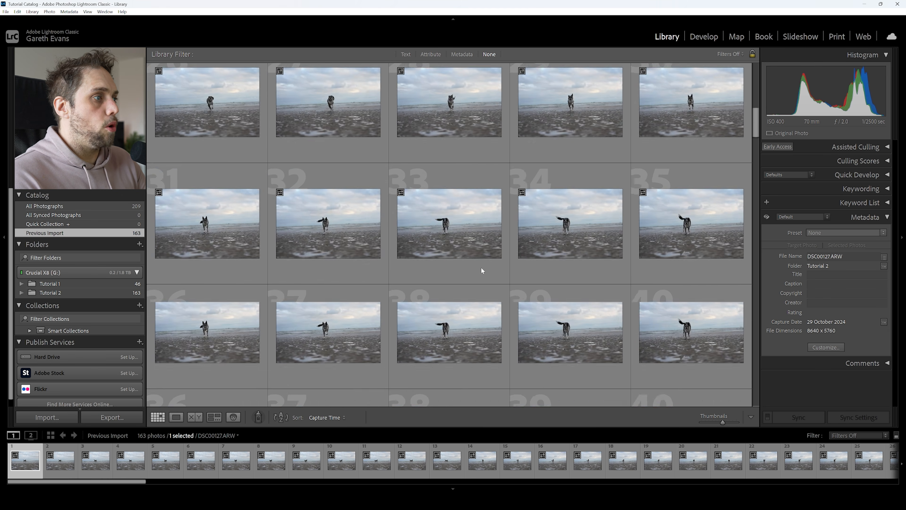
left_click_drag(757, 172, 760, 290)
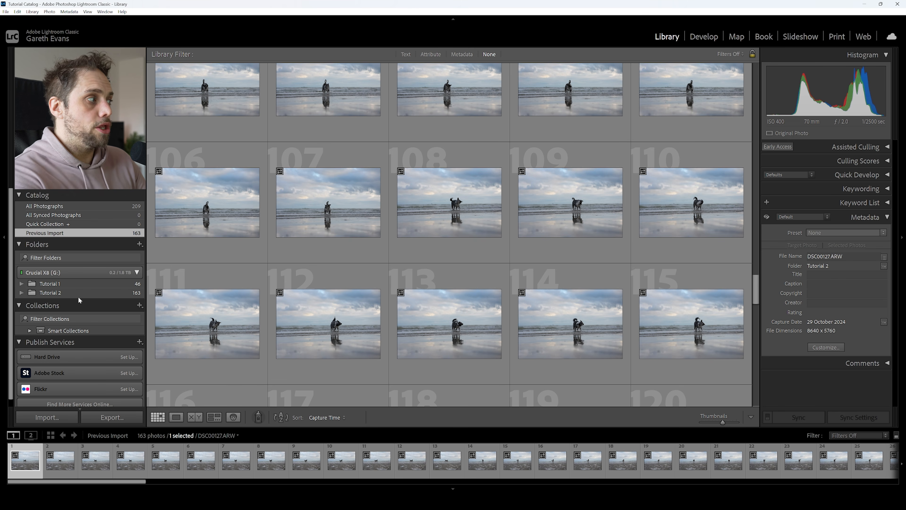
left_click(78, 293)
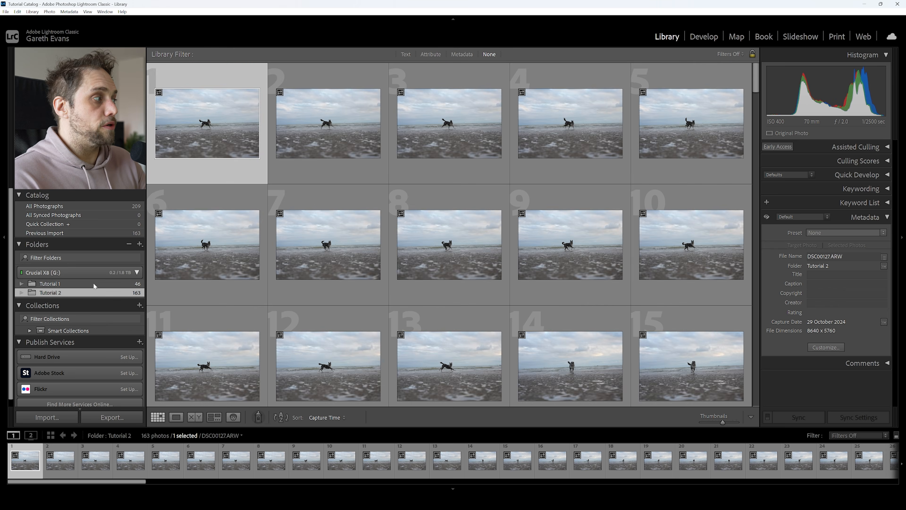
left_click(78, 283)
mouse_move(755, 135)
left_mouse_down()
mouse_move(747, 345)
mouse_move(744, 132)
left_mouse_up()
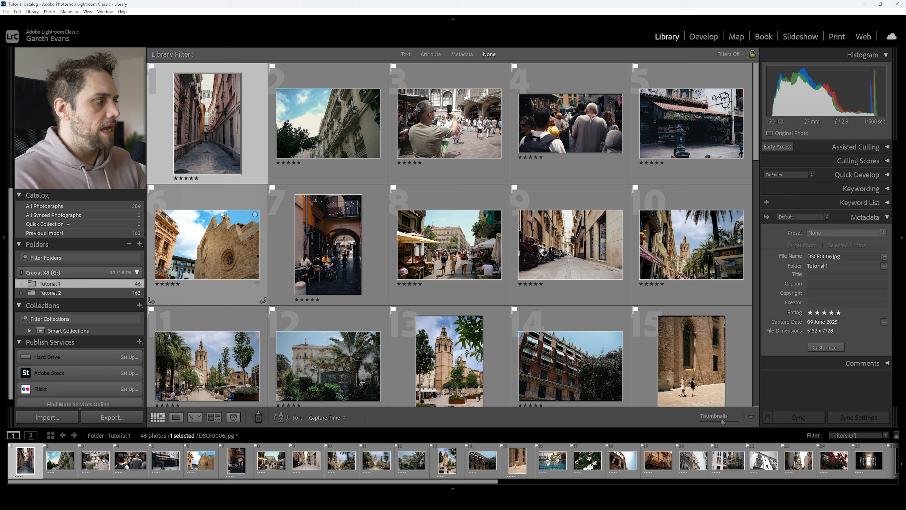
left_click(82, 293)
mouse_move(754, 82)
left_mouse_down()
mouse_move(754, 109)
mouse_move(756, 78)
left_mouse_up()
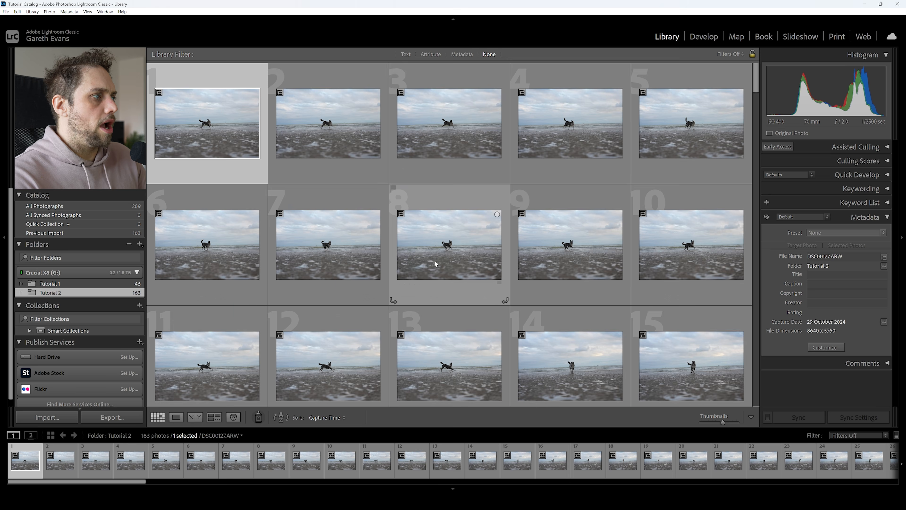
Step: Enlarge the grid thumbnails to two per row and select the sixth photo in the Tutorial 2 folder
key("equal")
key("equal")
key("equal")
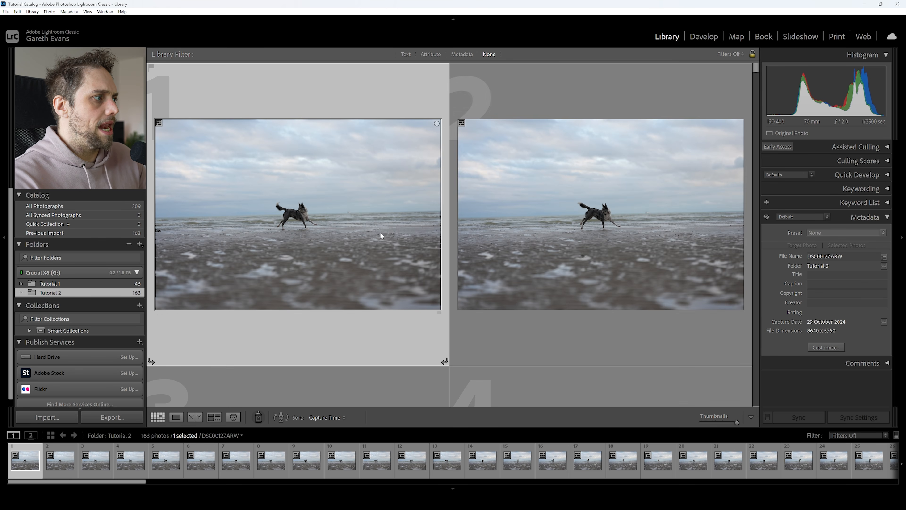
scroll(380, 232, "down", 5)
scroll(618, 268, "down", 2)
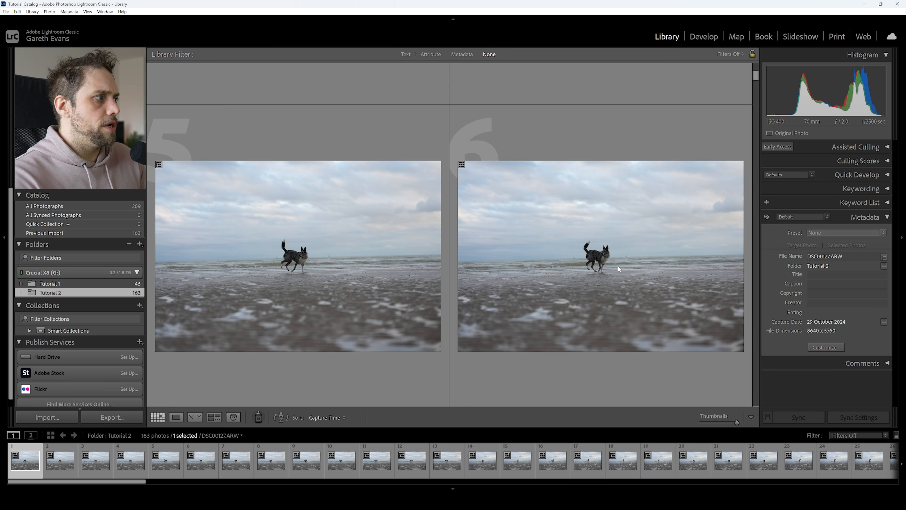
left_click(617, 266)
scroll(615, 265, "down", 2)
scroll(615, 266, "up", 2)
scroll(615, 266, "down", 2)
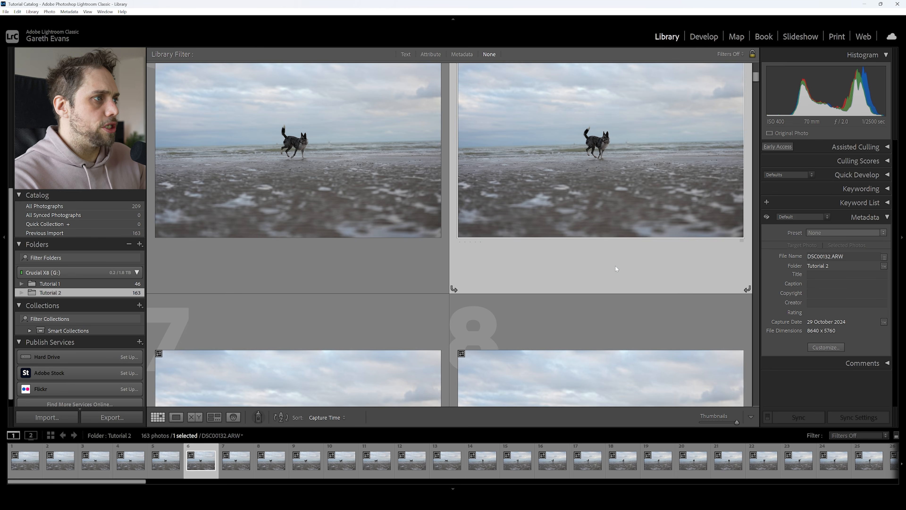
Step: Step forward one photo at a time from the sixth photo of the Tutorial 2 folder to examine the dog shots
key("Right")
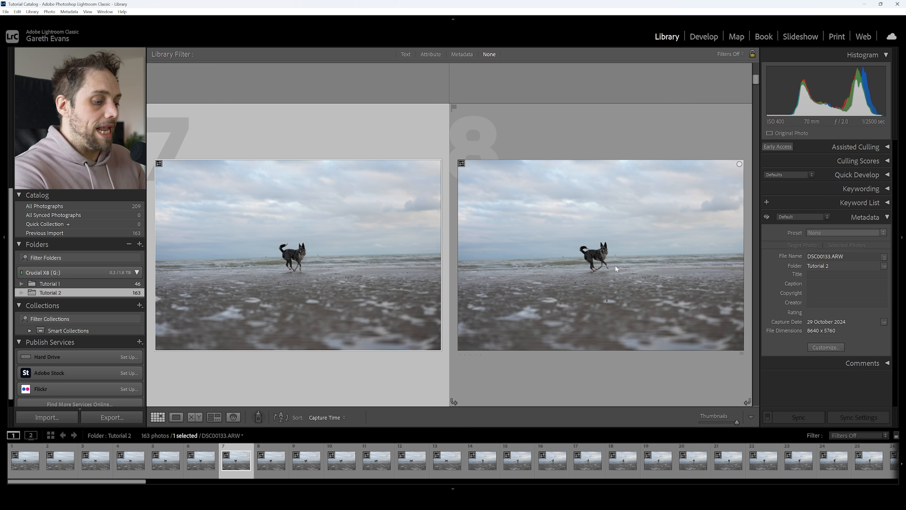
key("Right")
key("Right")
key("Right")
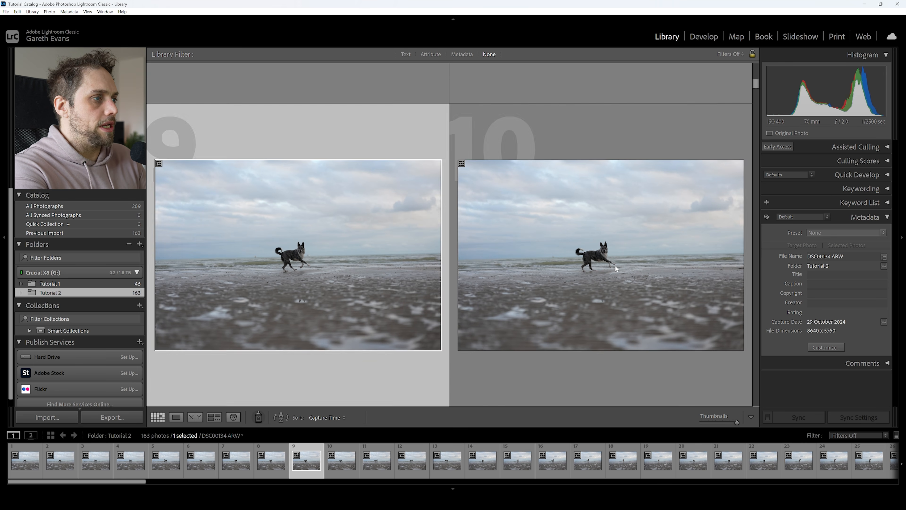
key("Right")
key("Right")
key("Right")
key("Right")
key("Right")
key("Right")
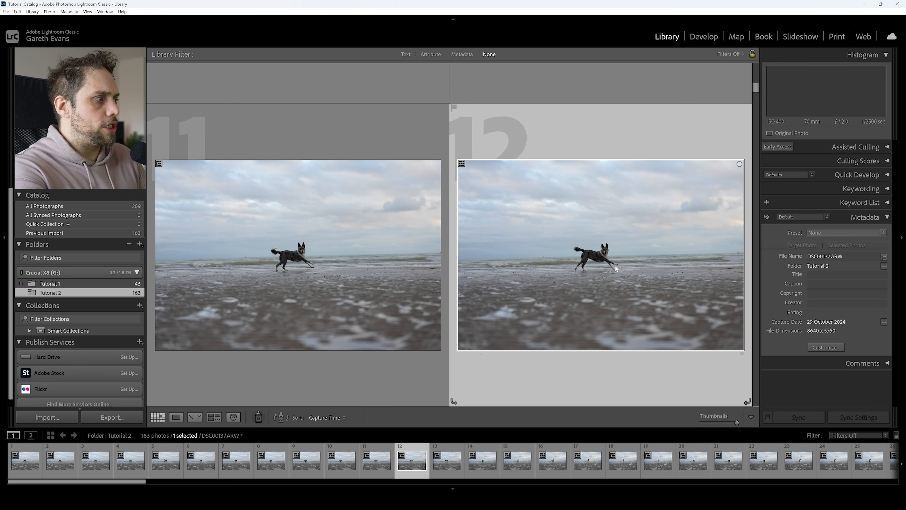
Step: Step through the dog shots in the Tutorial 2 folder up to photo 26 and flag that photo as a pick
key("Left")
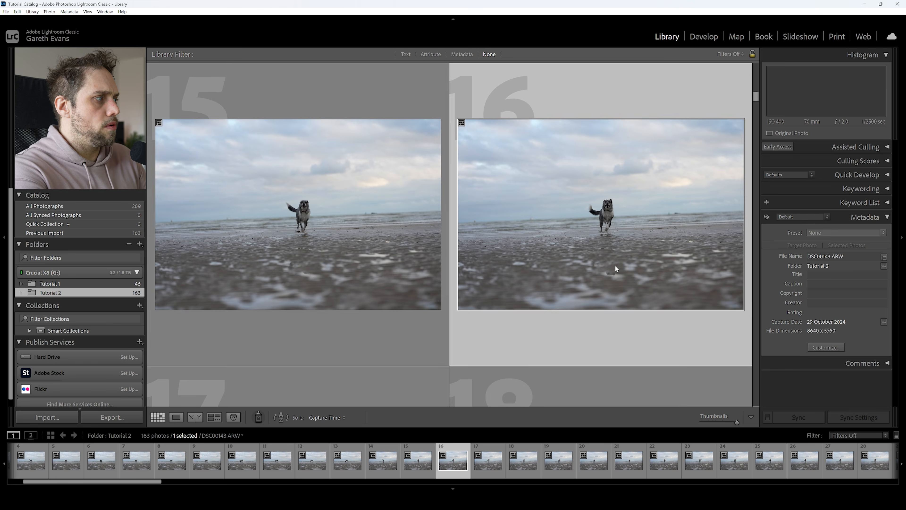
key("Right")
key("Right")
key("Right")
key("Right")
key("Right")
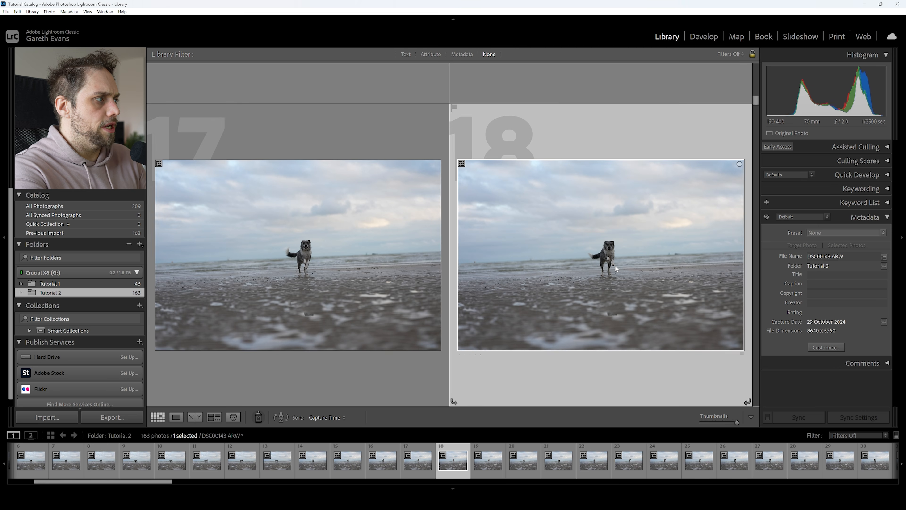
left_click(617, 269)
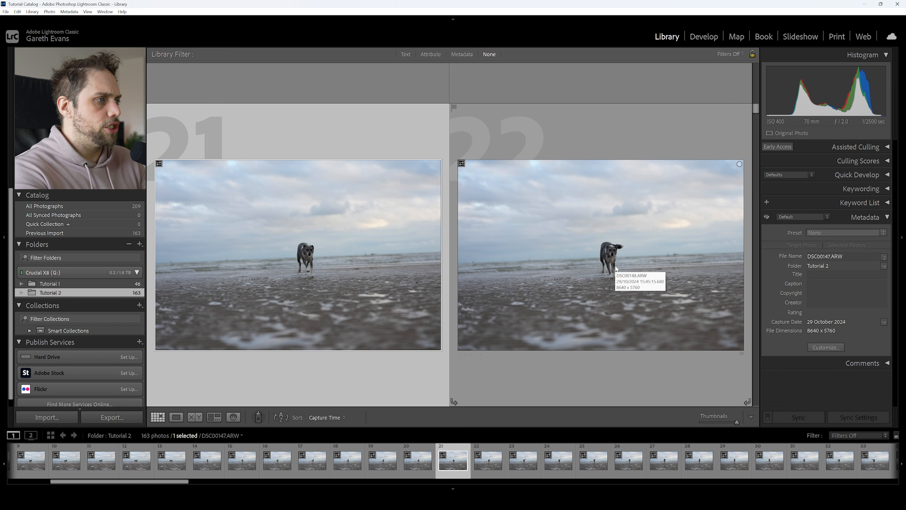
key("Right")
key("Right")
key("Right")
key("Right")
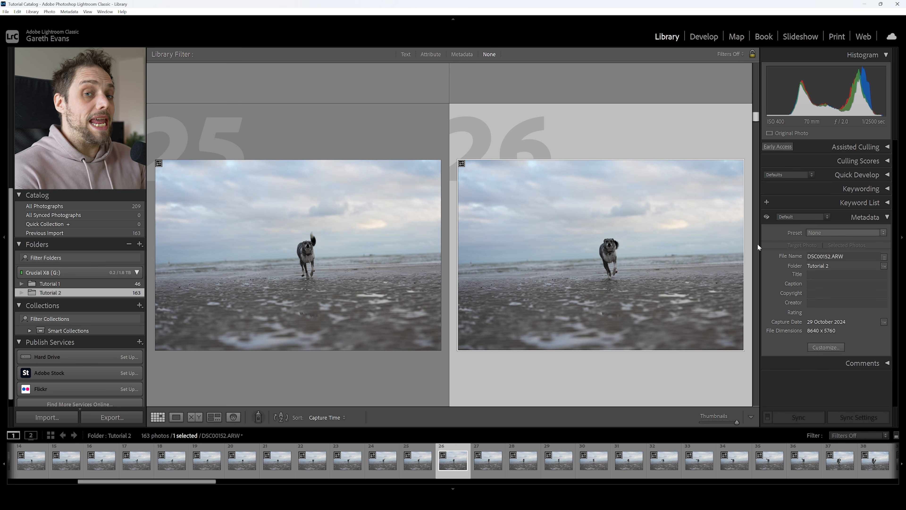
key("p")
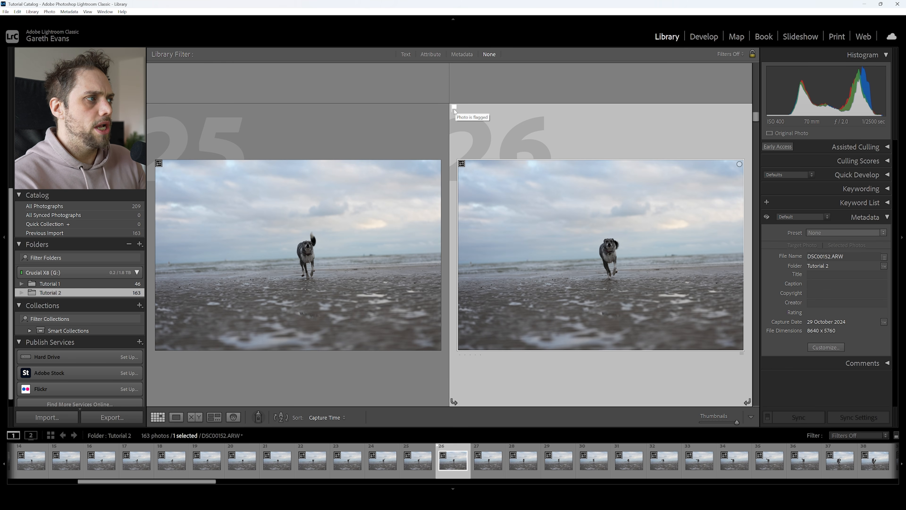
Step: Move back to photo 23 and examine how the pick flag on photo 26 is marked in the grid and filmstrip
key("Left")
key("Up")
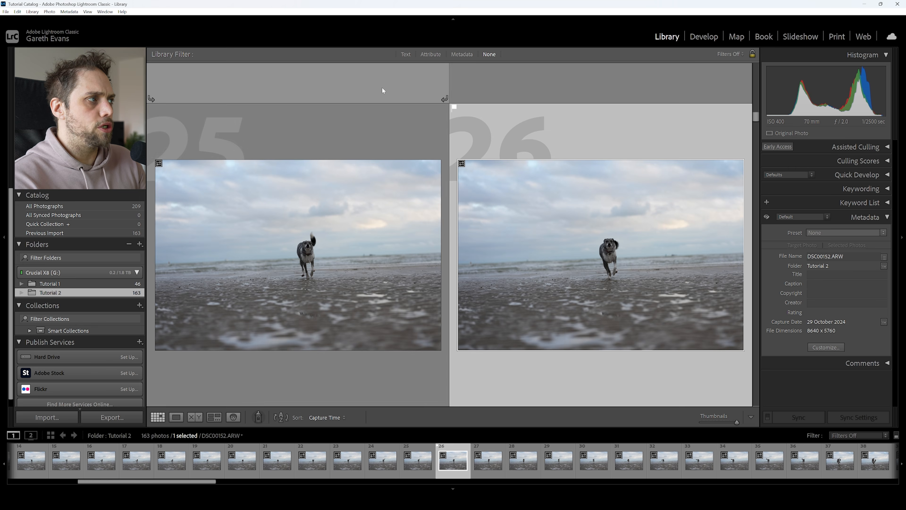
scroll(321, 260, "down", 3)
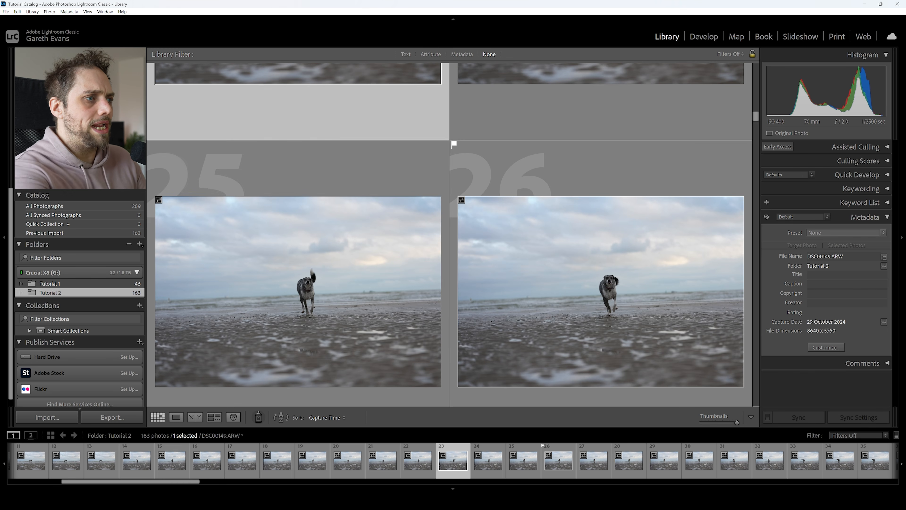
scroll(543, 378, "down", 1)
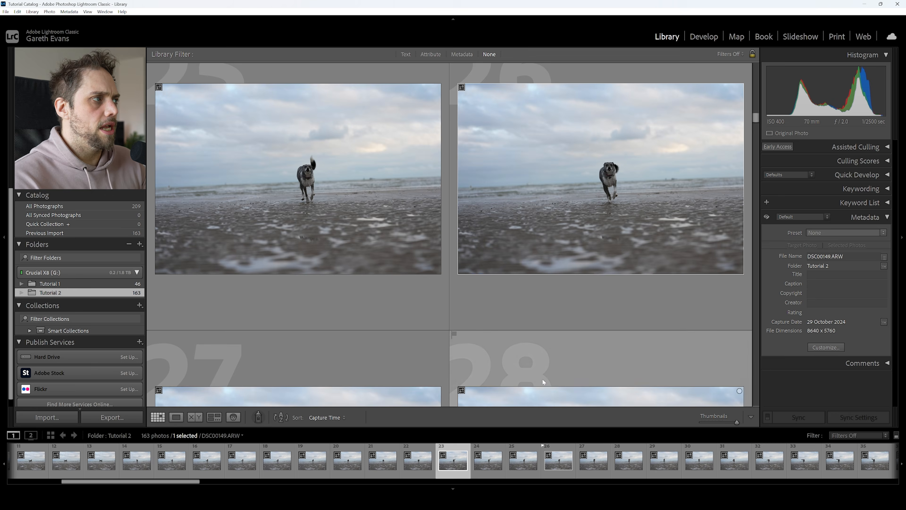
scroll(542, 379, "up", 1)
scroll(580, 310, "down", 1)
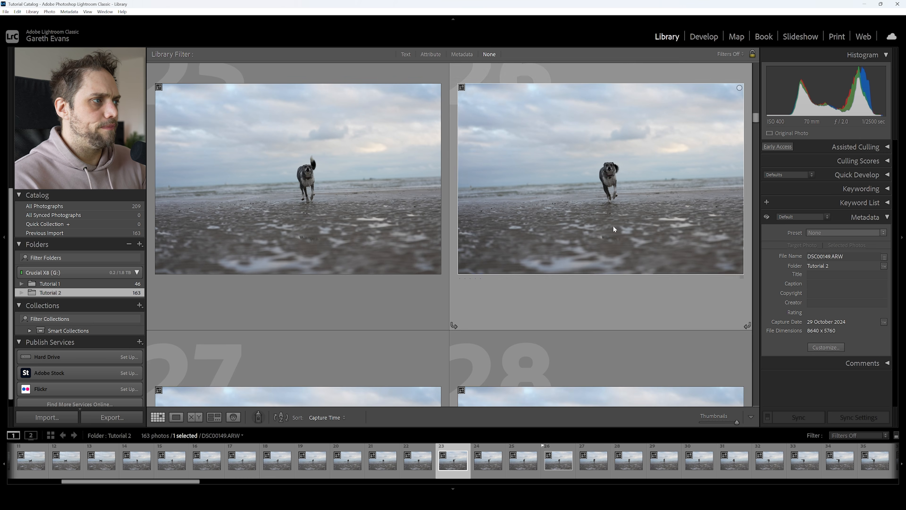
scroll(610, 236, "up", 1)
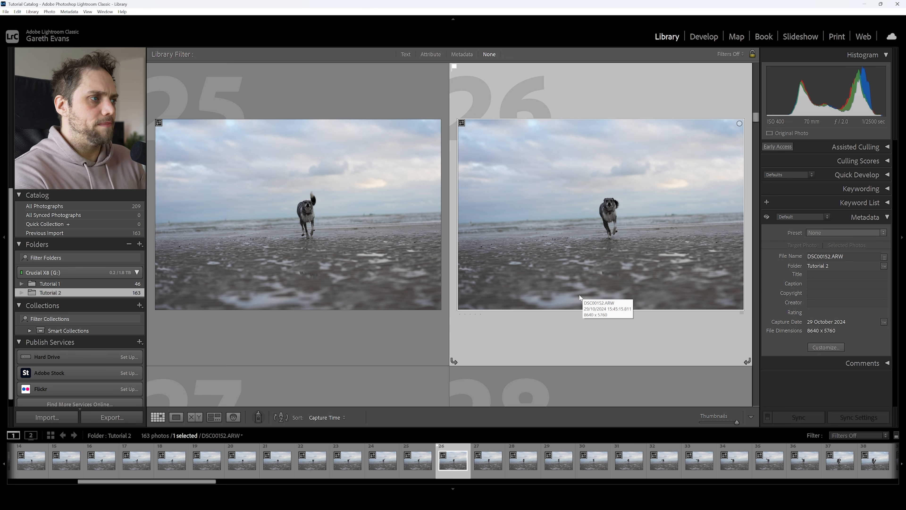
Step: Assign the green color label to flagged photo 26
right_click(601, 211)
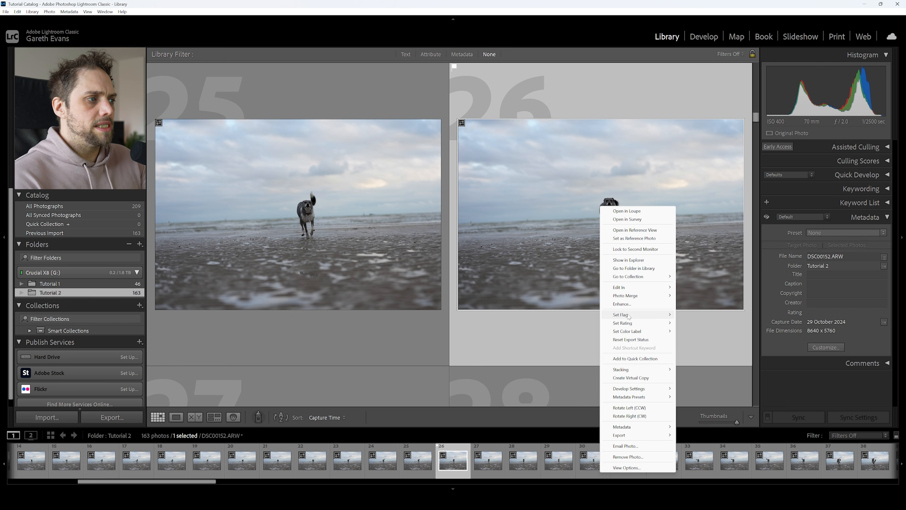
mouse_move(643, 314)
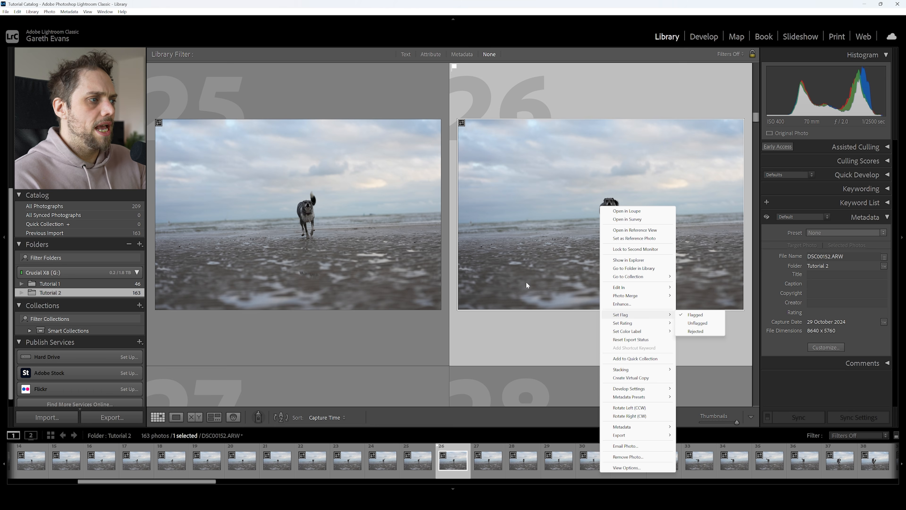
mouse_move(637, 332)
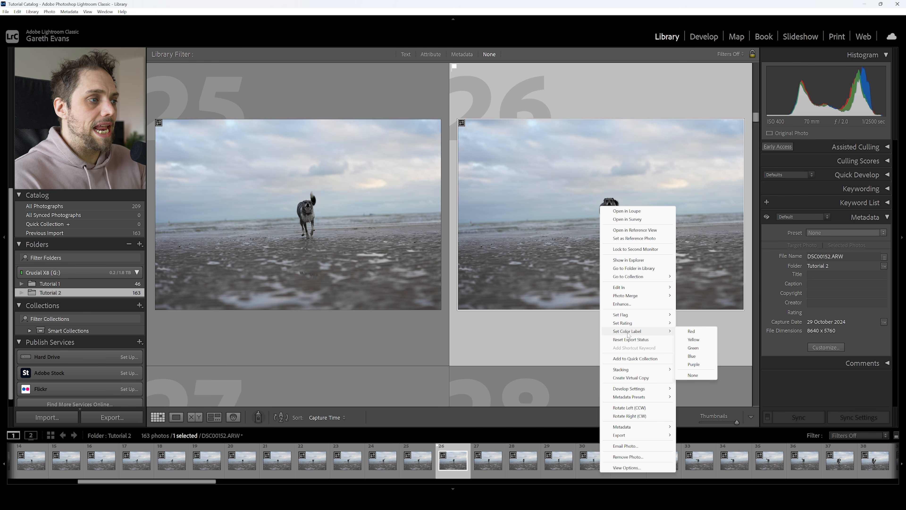
left_click(696, 348)
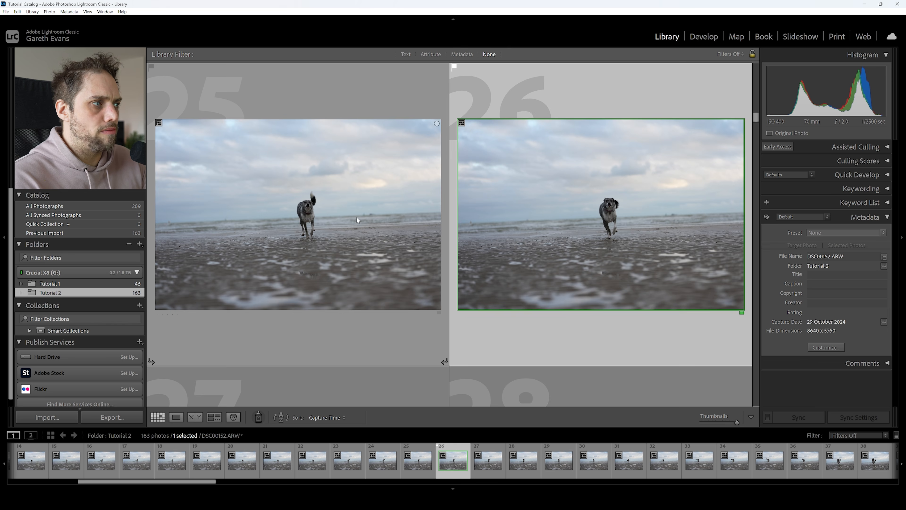
Step: Select photo 25, return to photo 26, and examine the star rating options available for it
left_click(403, 239)
left_click(476, 307)
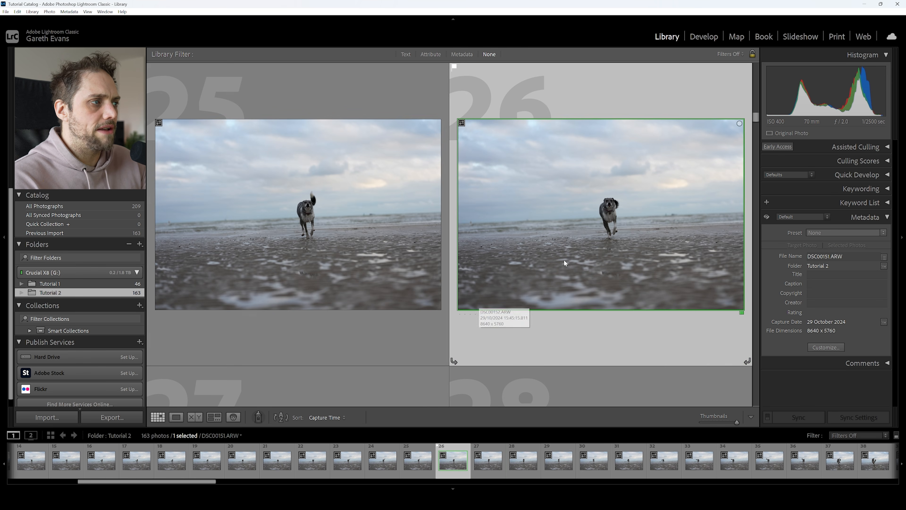
right_click(617, 200)
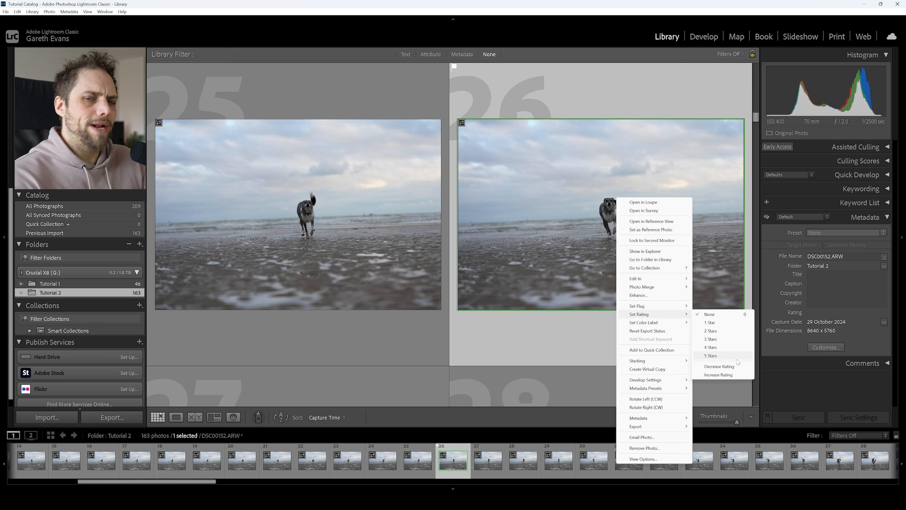
left_click(732, 356)
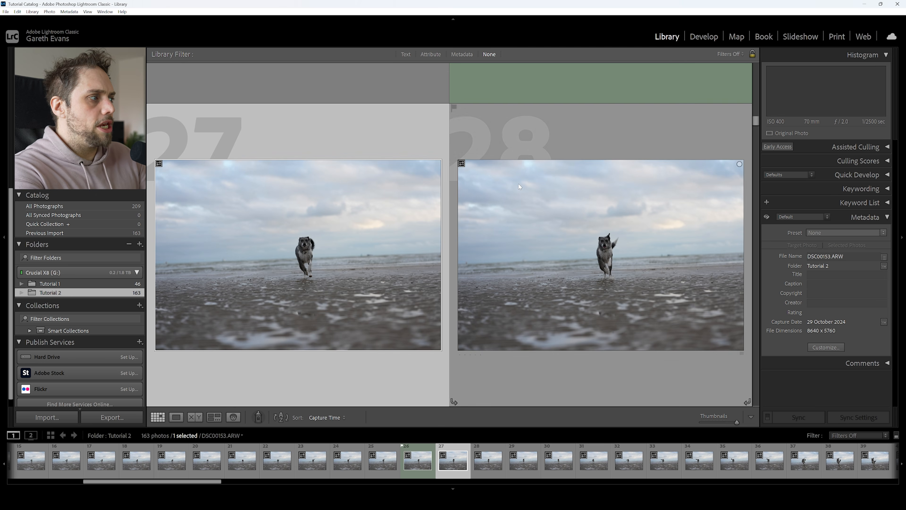
Step: Advance to photo 30, flag it as a pick, and move on to the following photo
key("Down")
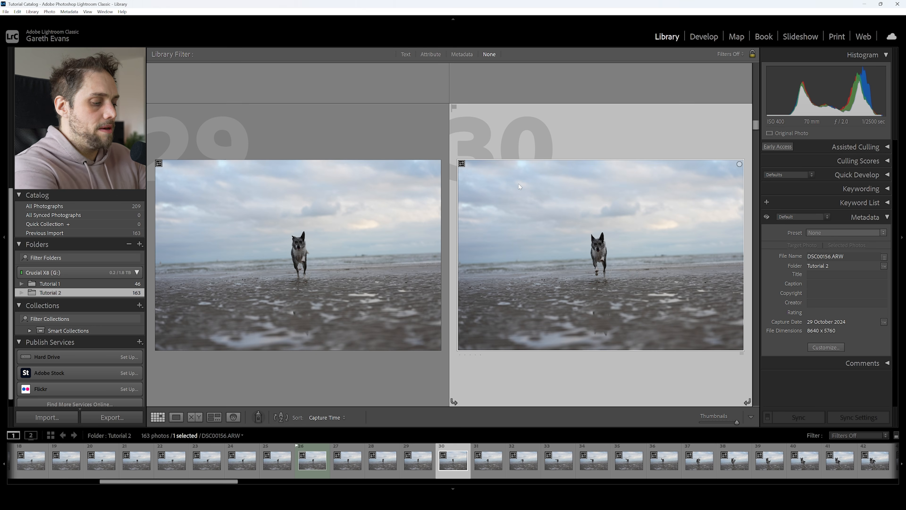
key("p")
key("Right")
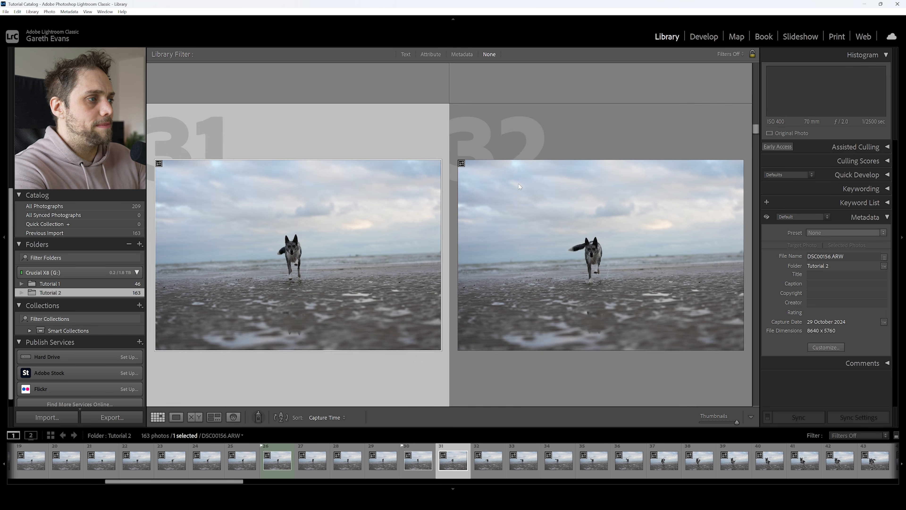
Step: Step through the following dog shots up to photo 38 and flag that photo as a pick
key("Right")
key("Right")
key("Right")
key("Right")
key("Right")
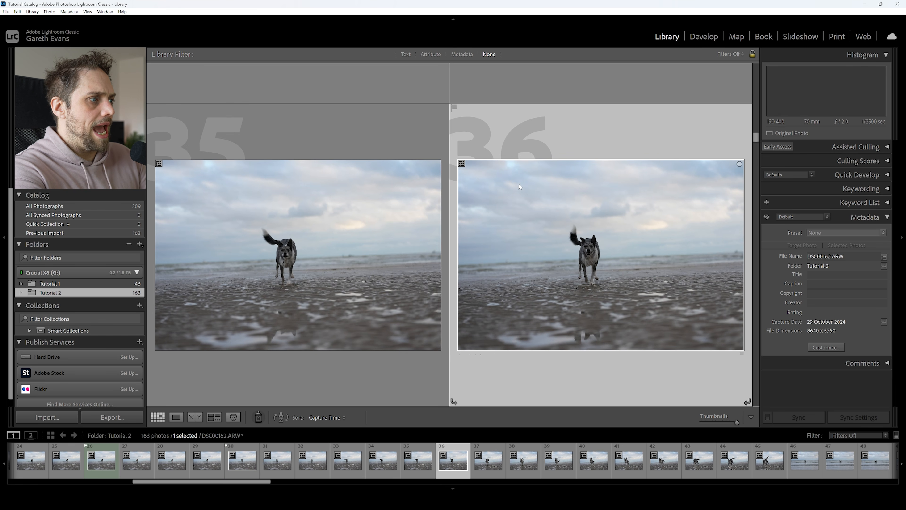
key("Right")
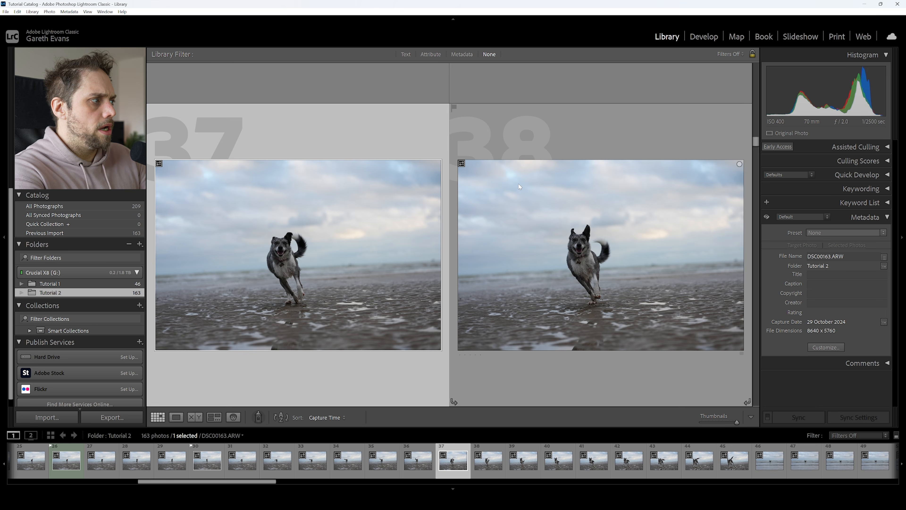
key("Right")
key("p")
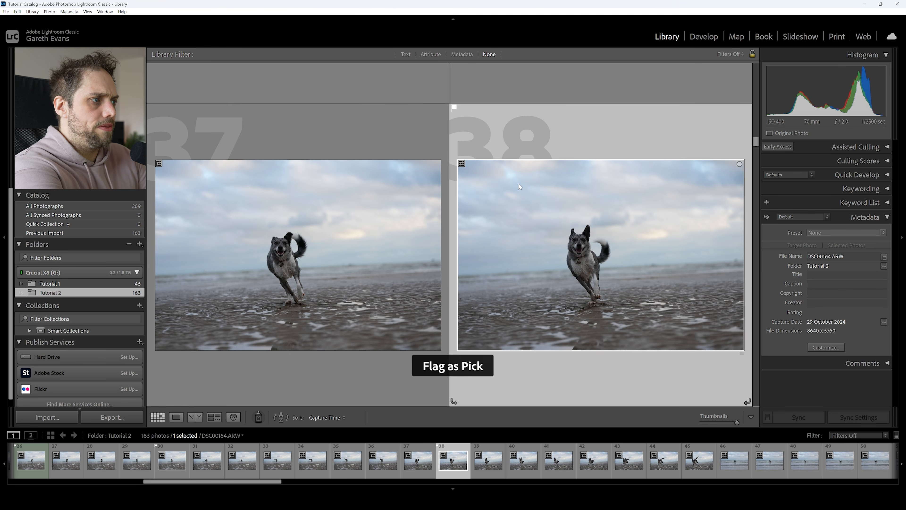
Step: Browse the remaining Tutorial 2 photos beyond photo 38 to examine the other dog sequences
key("Right")
key("Right")
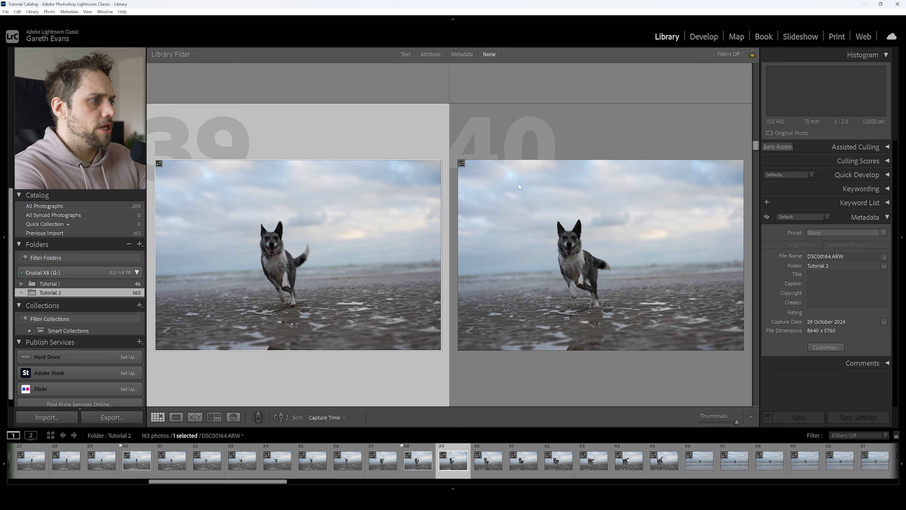
key("Right")
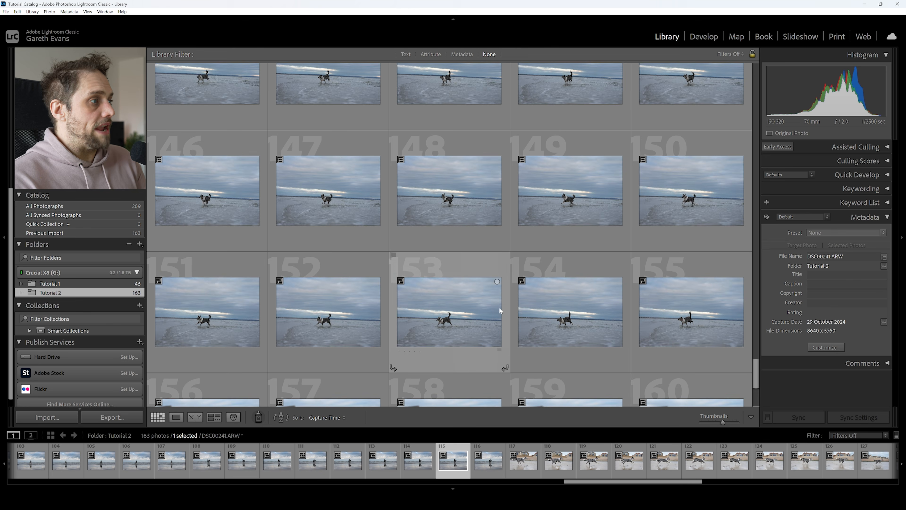
scroll(499, 307, "up", 7)
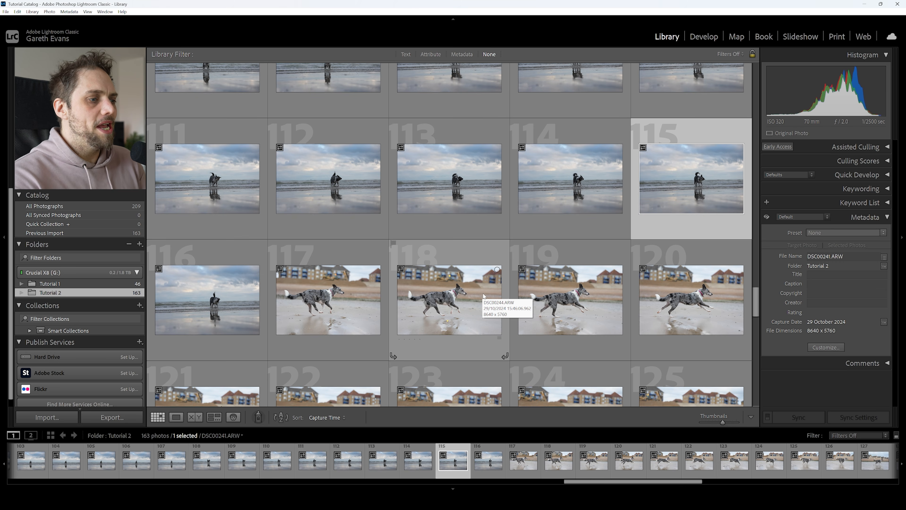
scroll(624, 335, "down", 1)
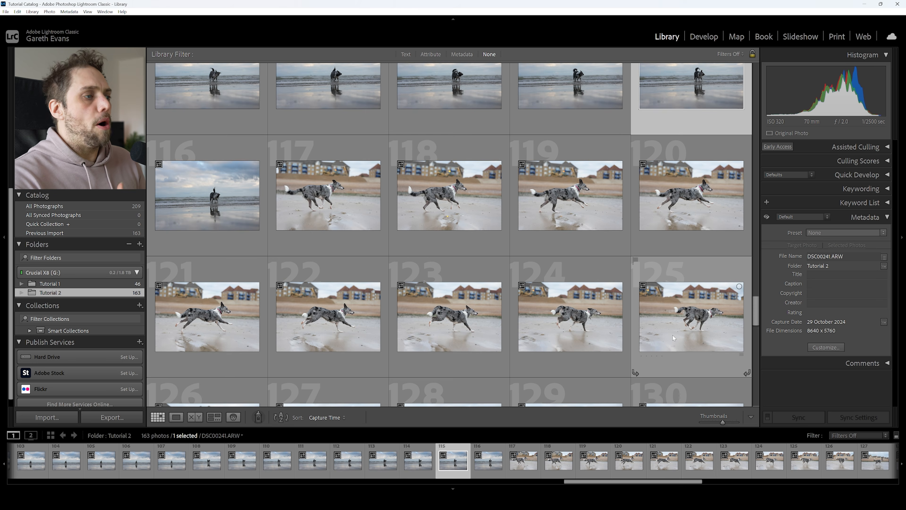
scroll(680, 328, "up", 1)
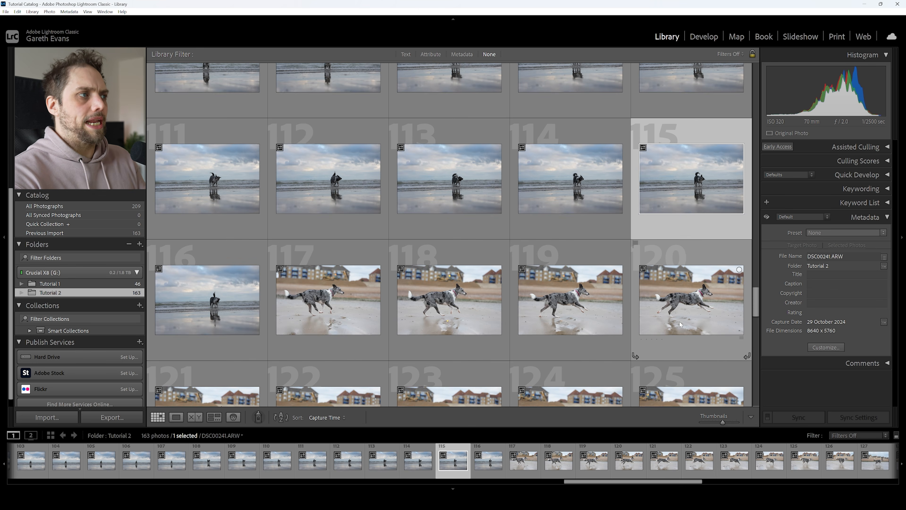
scroll(679, 319, "up", 4)
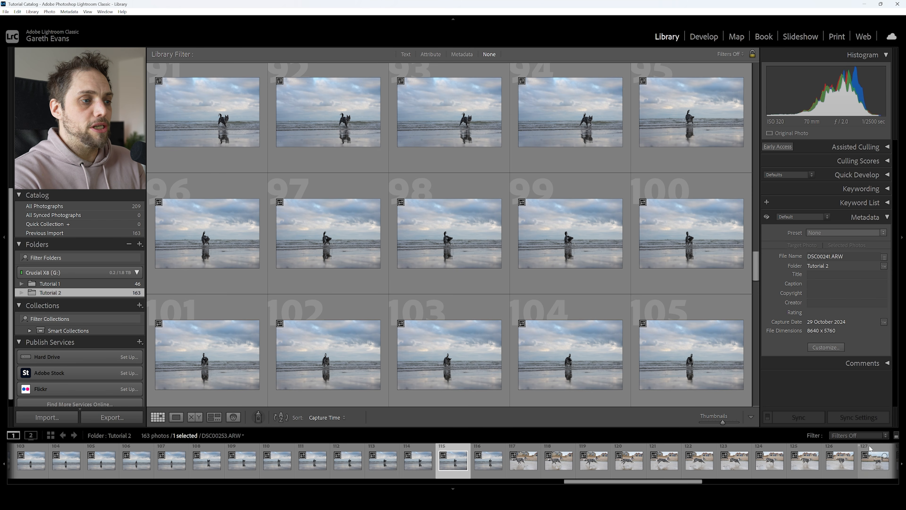
Step: Filter the Tutorial 2 folder to flagged photos and open the third one, DSC00164.ARW, in the Develop module
left_click(855, 434)
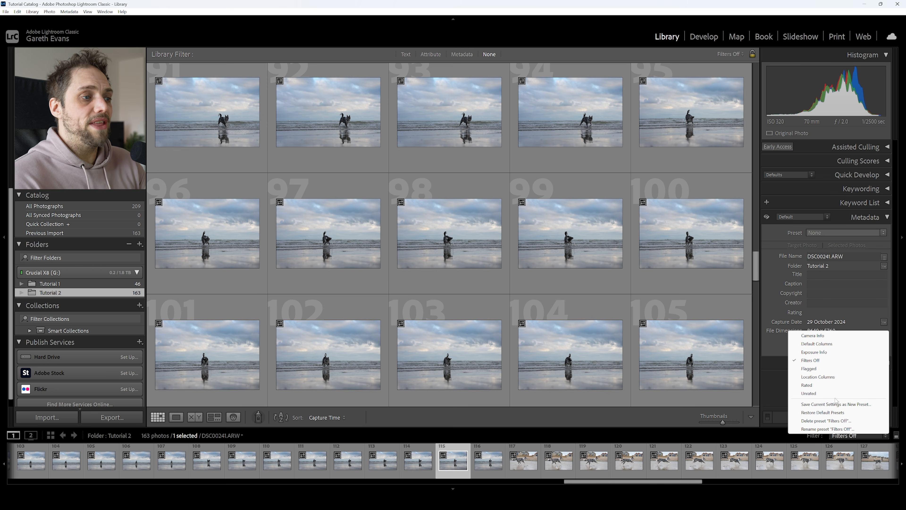
left_click(816, 371)
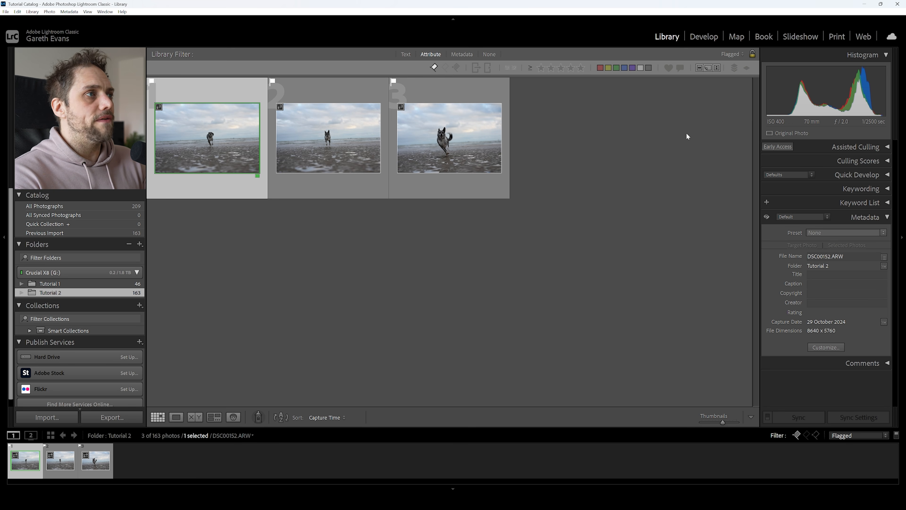
left_click(434, 127)
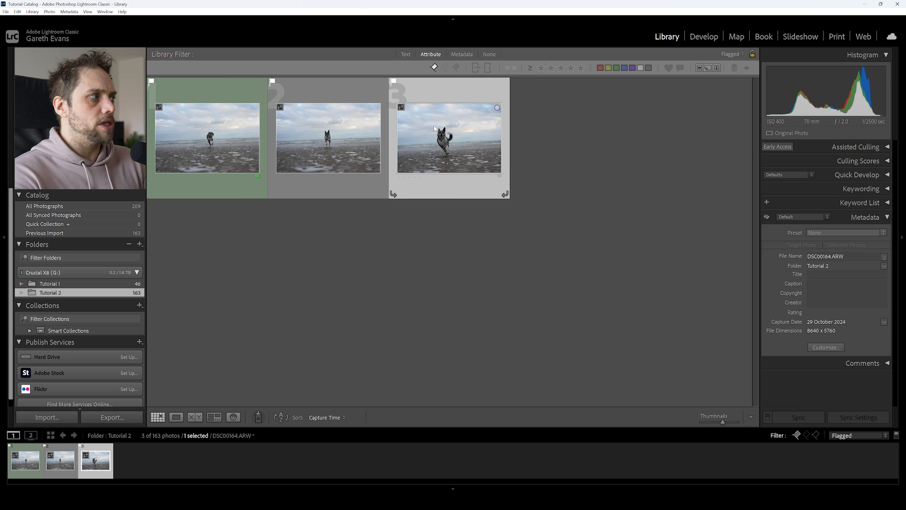
left_click(702, 35)
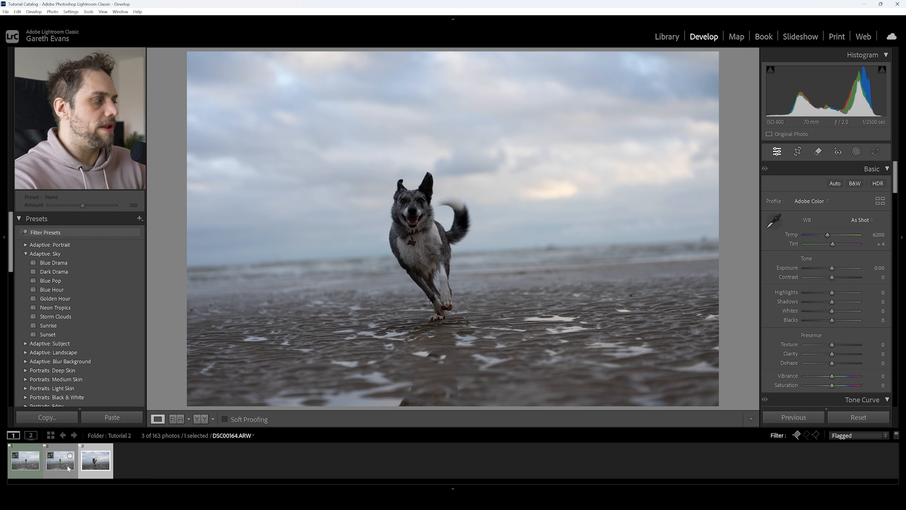
Step: Turn the photo filter off for the Tutorial 2 folder and set it back to Flagged
left_click(849, 437)
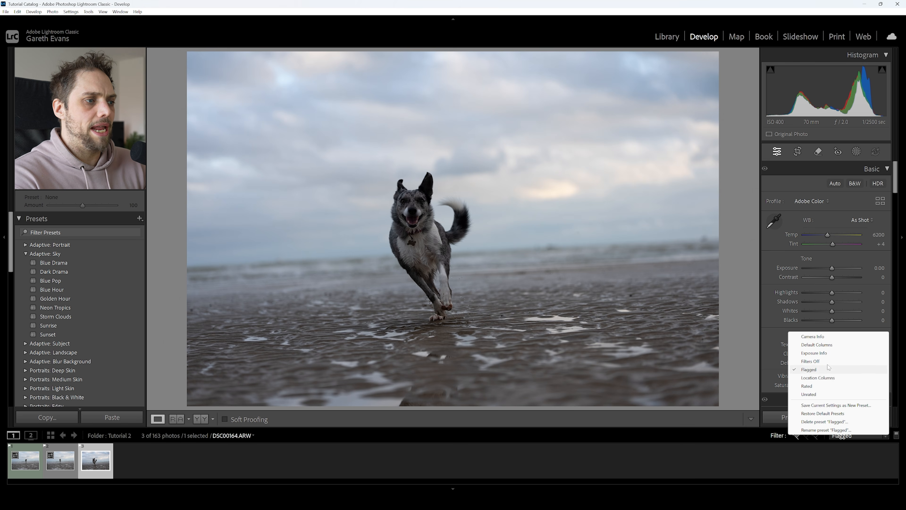
left_click(810, 360)
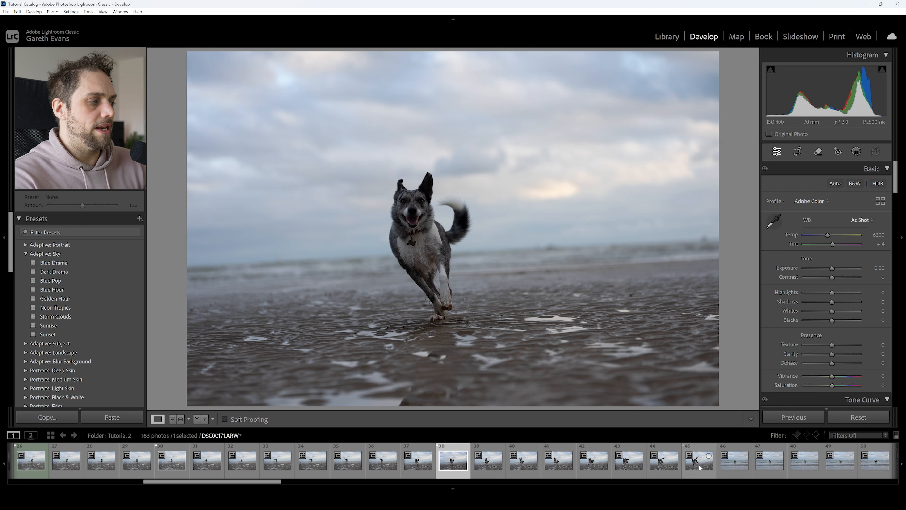
left_click(856, 435)
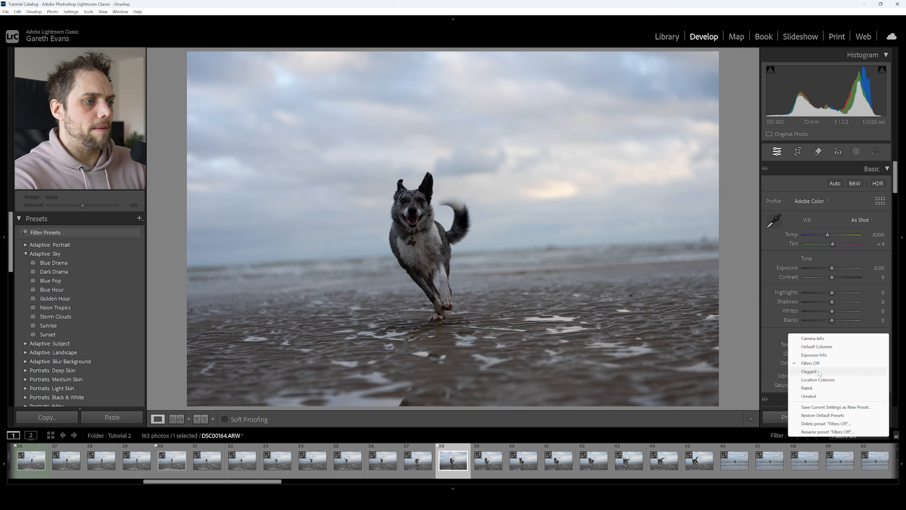
left_click(808, 371)
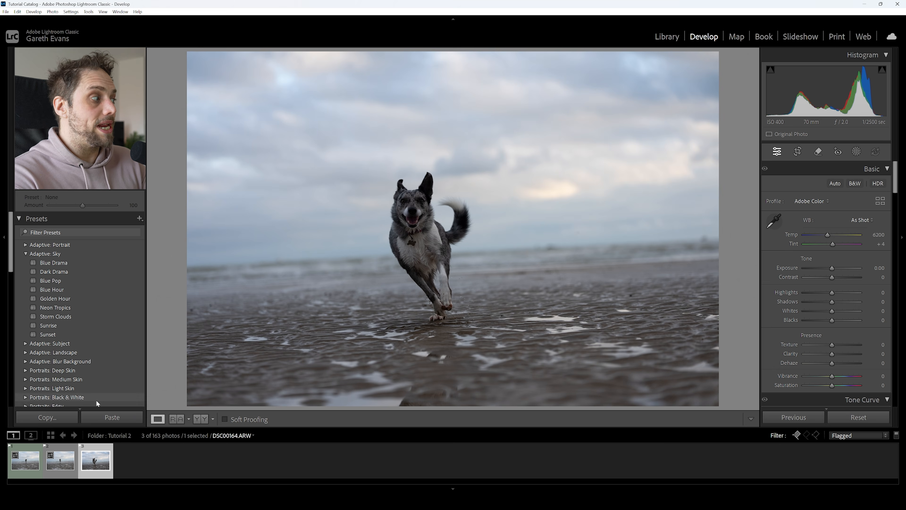
Step: Collapse the Adaptive: Sky presets and preview the Style: Cinematic II presets, such as CN11, on the dog photo
left_click(26, 254)
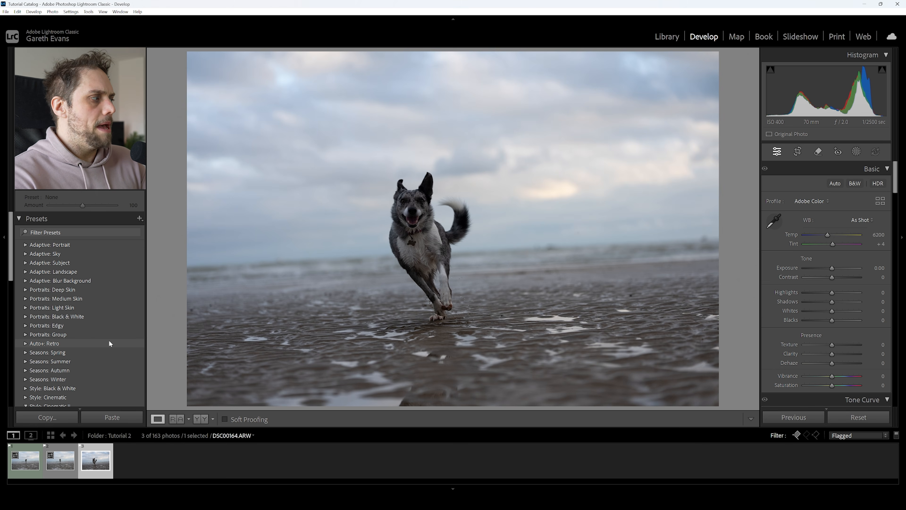
scroll(107, 339, "down", 4)
scroll(94, 299, "down", 2)
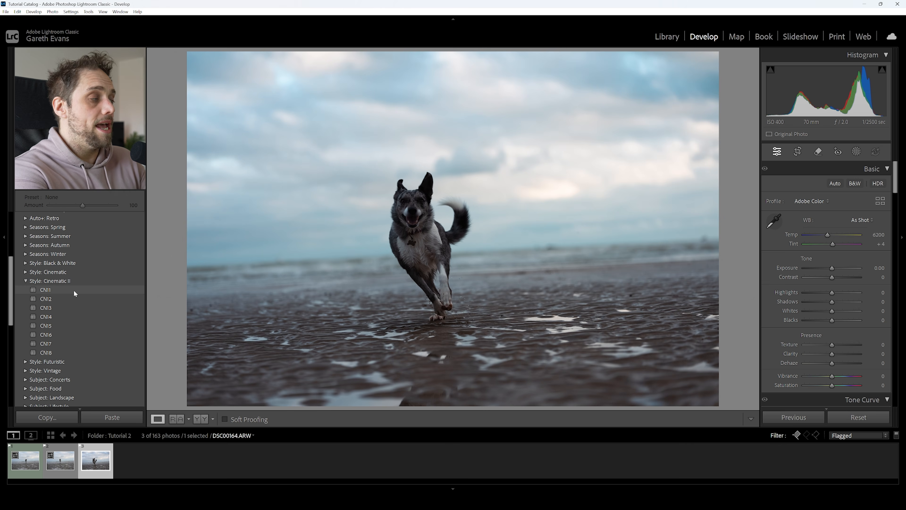
scroll(54, 288, "up", 5)
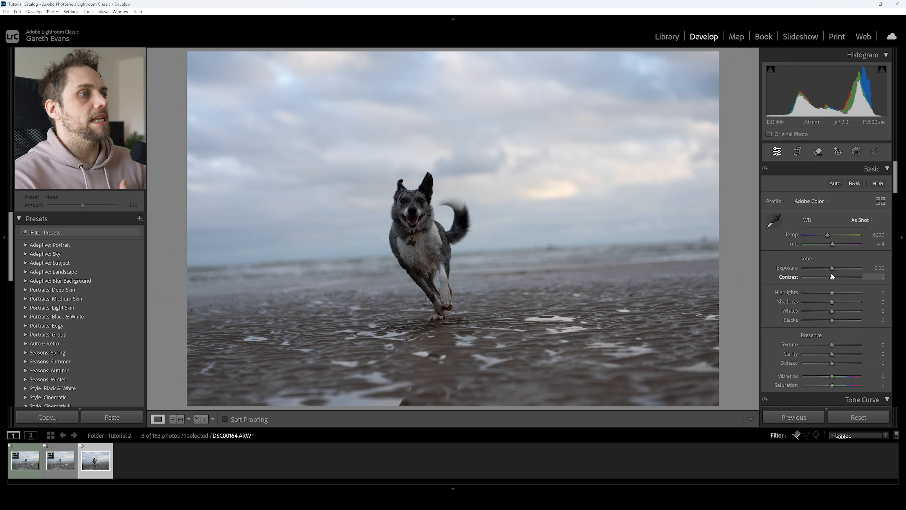
Step: Try raising the photo's Exposure to +0.81 and reset it to its default
left_click_drag(832, 268, 838, 271)
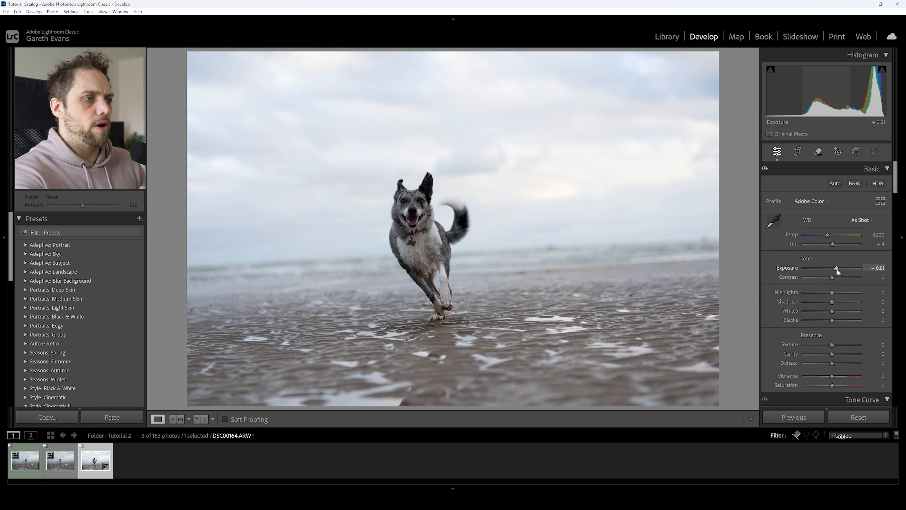
double_click(837, 268)
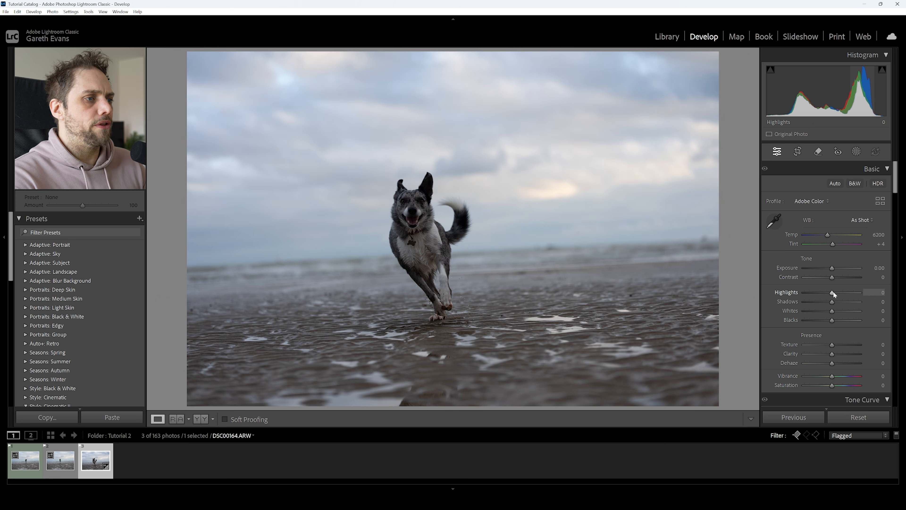
Step: Set the dog photo's Highlights to −90, Shadows to +80, Texture to +9, Clarity to +14 and Vibrance to +15
left_click_drag(833, 293, 854, 302)
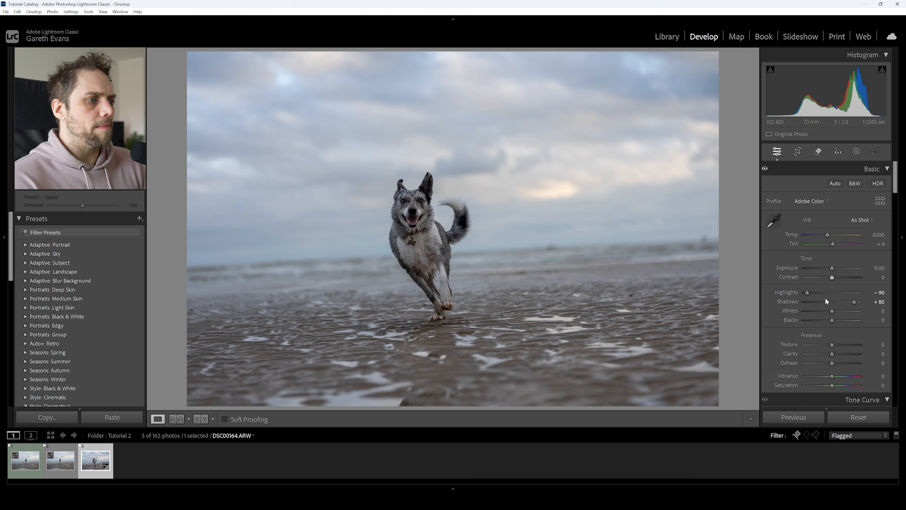
left_click_drag(832, 352, 836, 354)
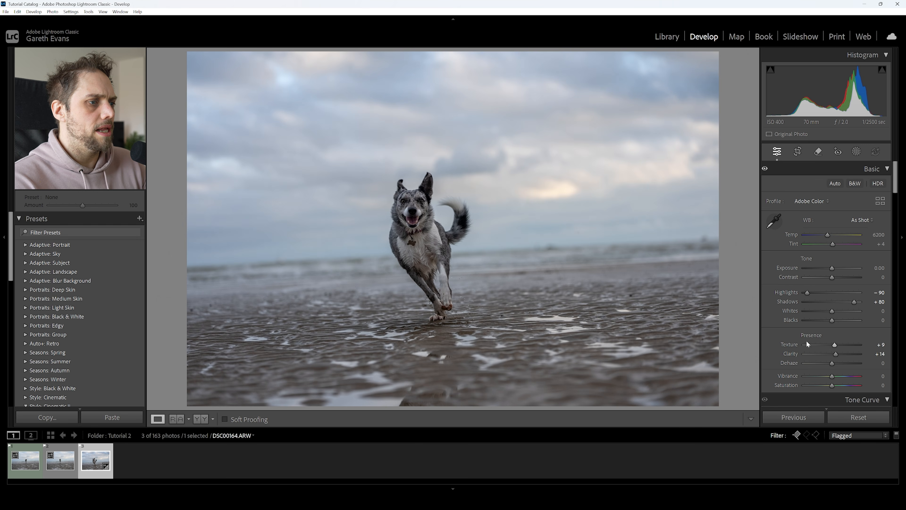
left_click_drag(836, 376, 838, 376)
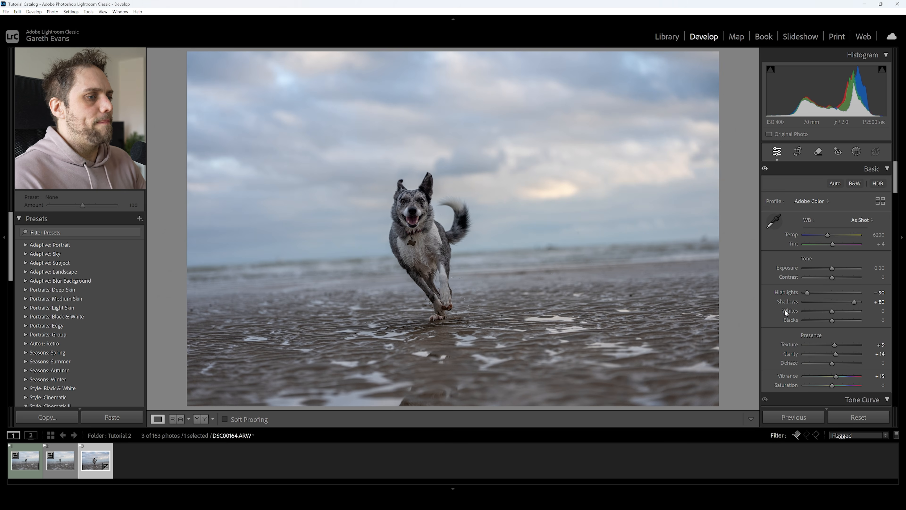
Step: Collapse the Tone Curve, Color Mixer, Color Grading and Detail sections of the develop settings
scroll(778, 266, "down", 5)
scroll(778, 269, "down", 3)
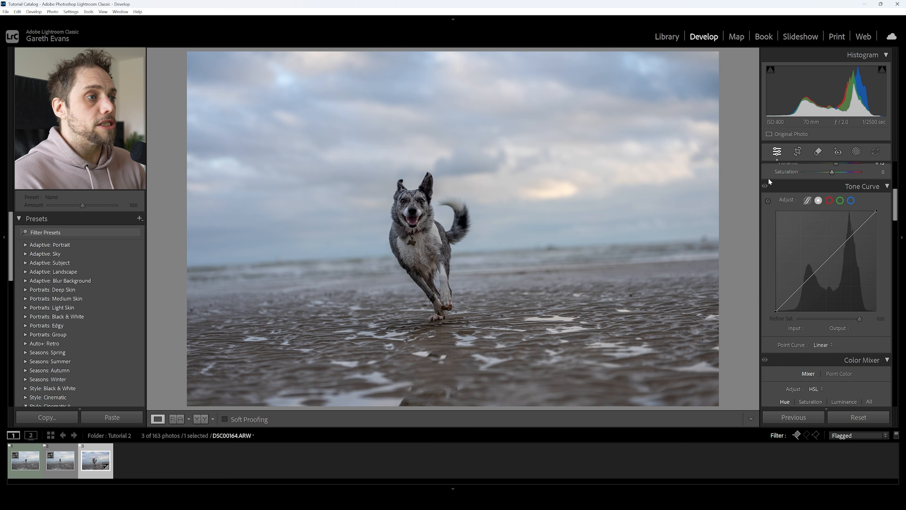
scroll(771, 267, "down", 3)
scroll(769, 271, "up", 3)
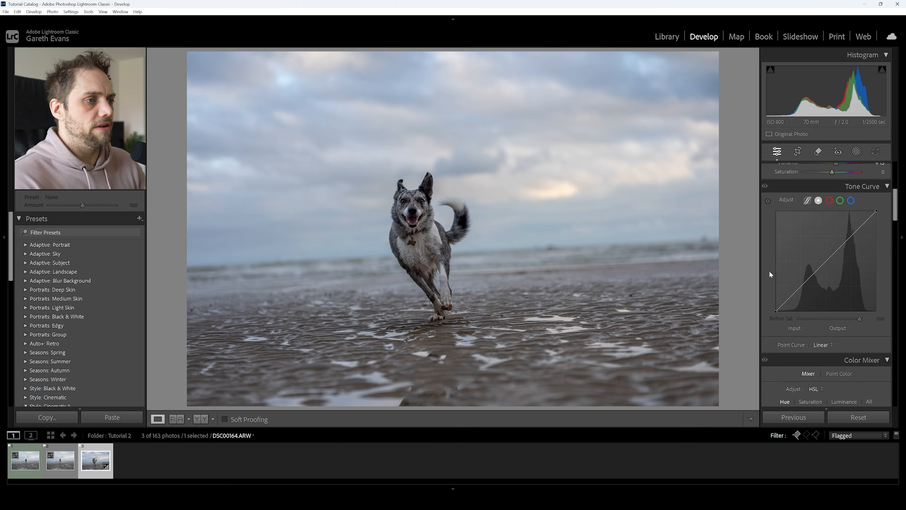
left_click(873, 187)
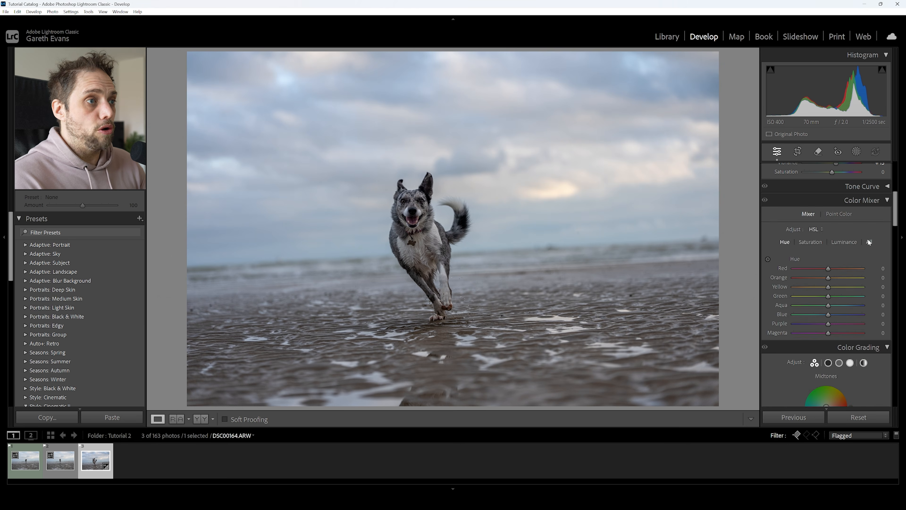
left_click(872, 200)
left_click(874, 216)
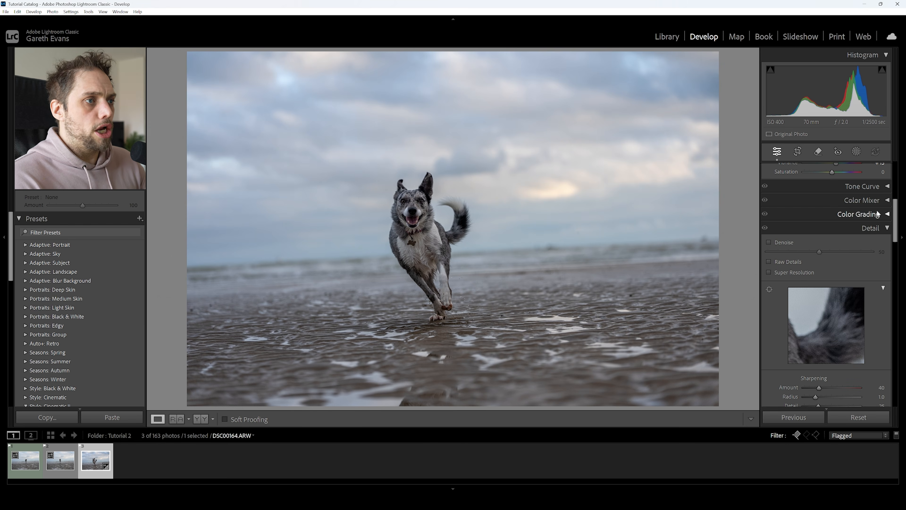
left_click(876, 240)
left_click(873, 229)
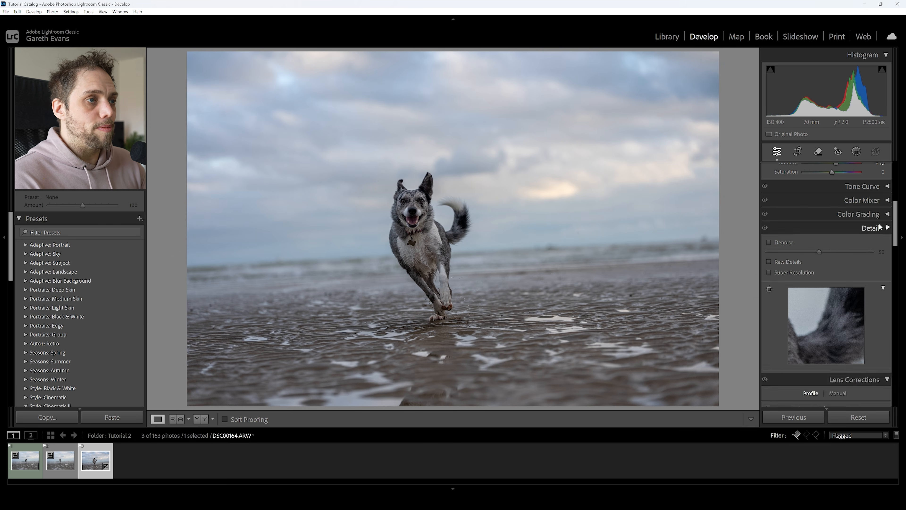
Step: Expand the collapsed develop sections again, including Color Grading, Color Mixer and Tone Curve
scroll(877, 212, "up", 2)
left_click(887, 247)
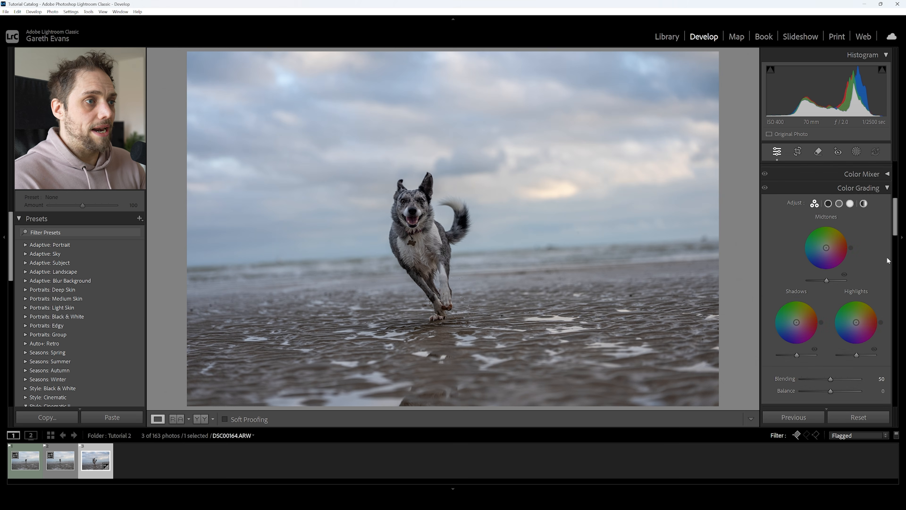
scroll(887, 253, "up", 2)
left_click(887, 248)
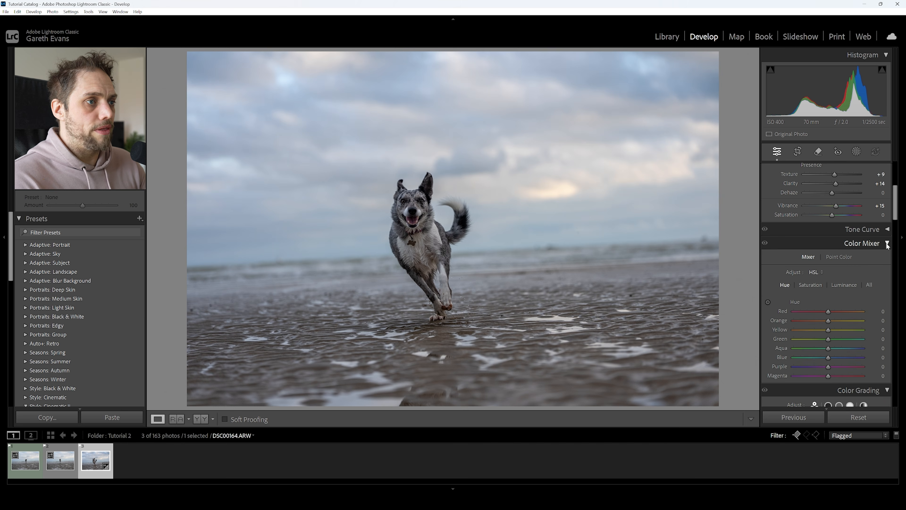
left_click(887, 230)
scroll(861, 277, "down", 2)
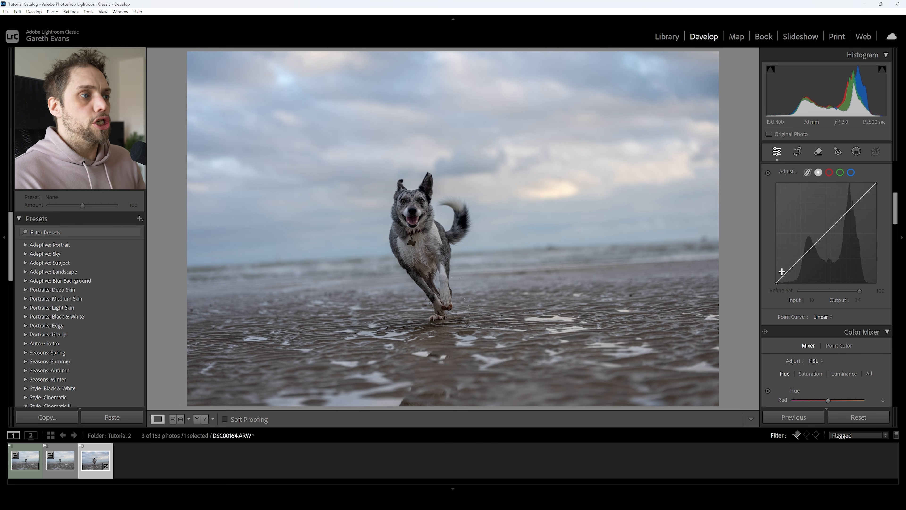
Step: Try shifting the Blue hue in the Color Mixer, reset it, and set the Orange hue to −51
scroll(772, 272, "down", 4)
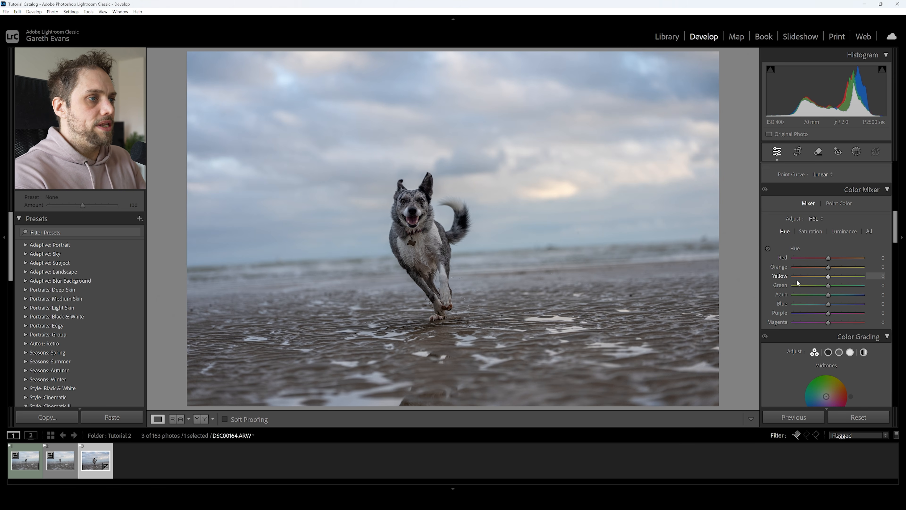
left_click_drag(829, 303, 800, 303)
double_click(799, 304)
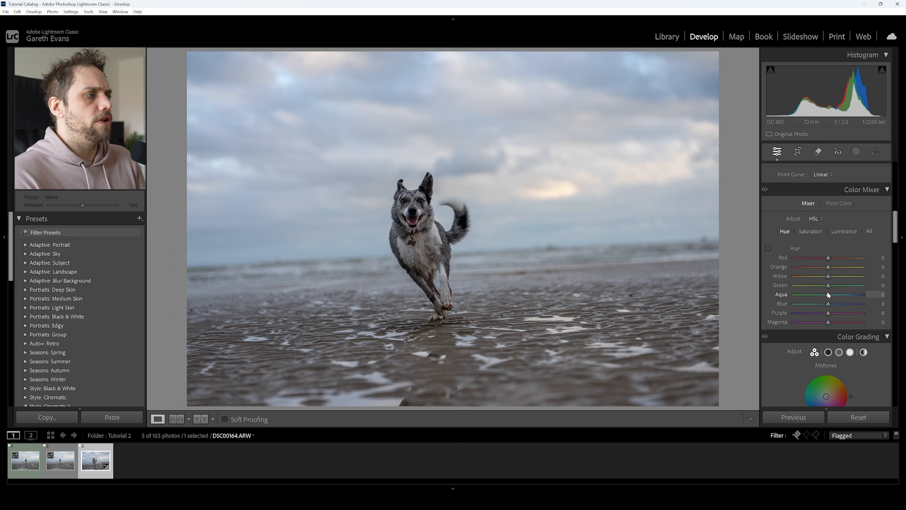
left_click_drag(828, 267, 810, 271)
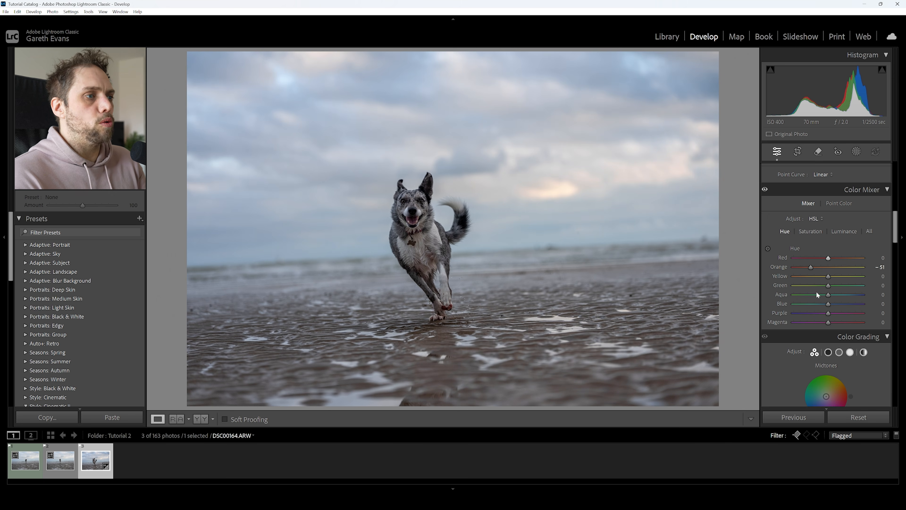
Step: Test the Color Mixer saturation with Orange at +75 and with Blue at −88, resetting each one
left_click(807, 232)
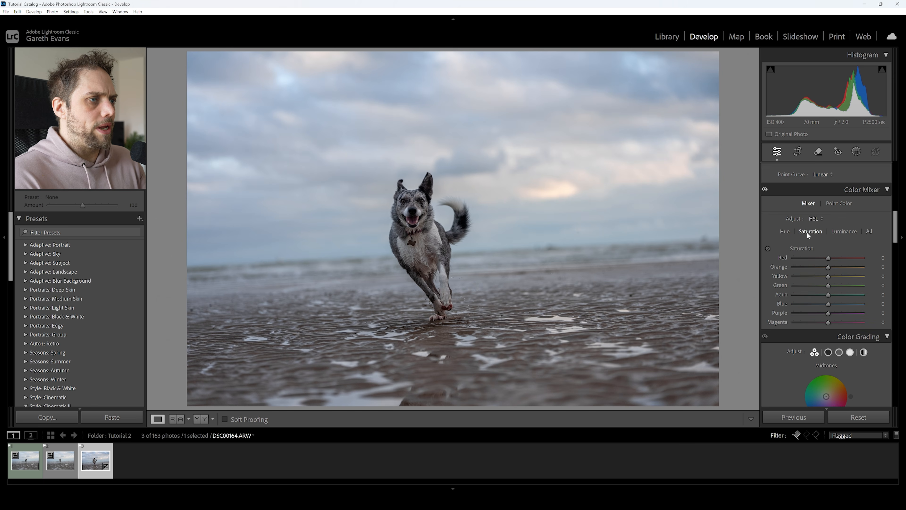
left_click_drag(833, 266, 855, 269)
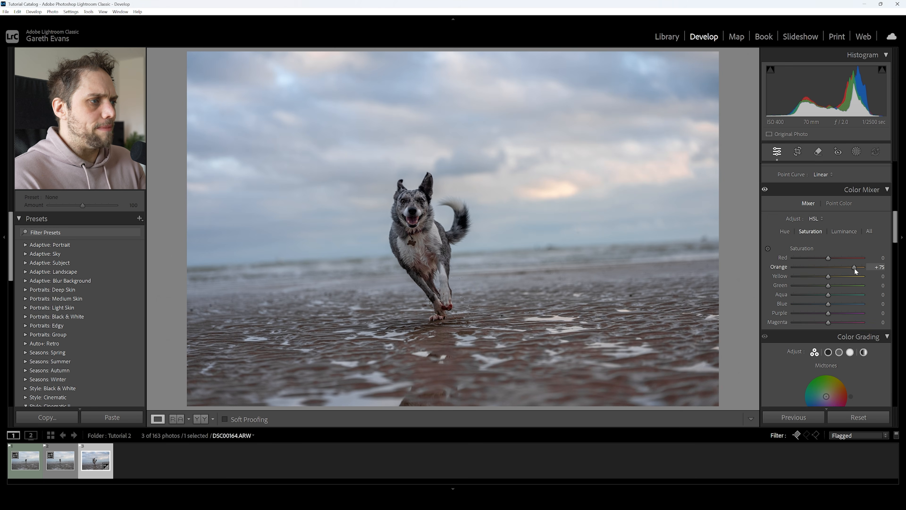
double_click(854, 268)
left_click_drag(828, 304, 799, 302)
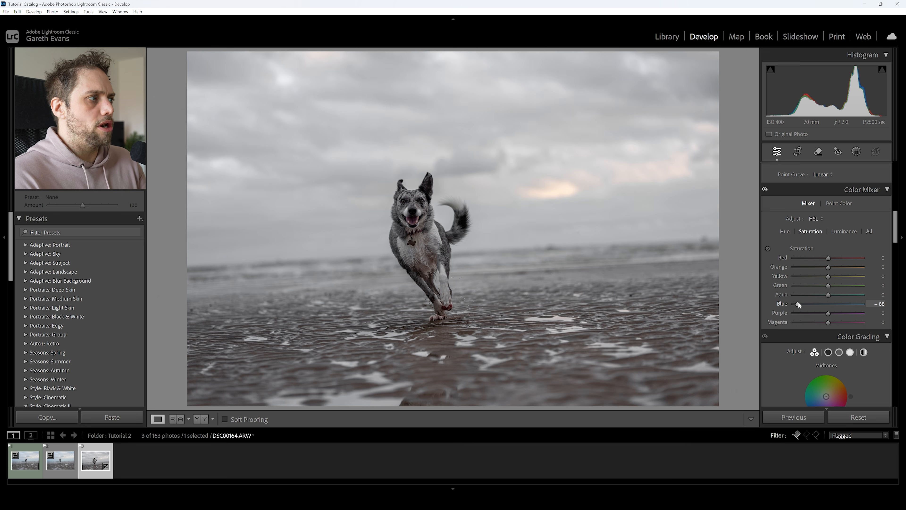
double_click(798, 302)
Step: Try darkening the Blue luminance in the Color Mixer to −45 and reset it
left_click(841, 231)
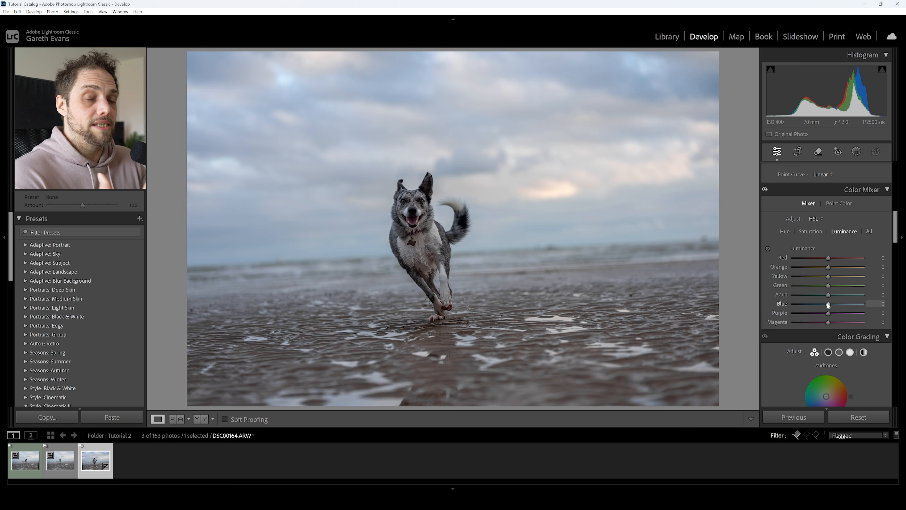
left_click_drag(828, 304, 812, 306)
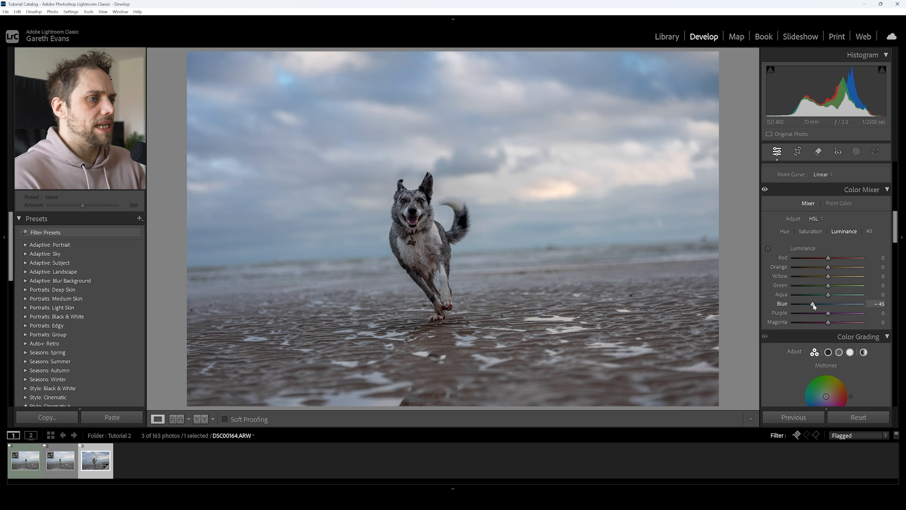
double_click(813, 303)
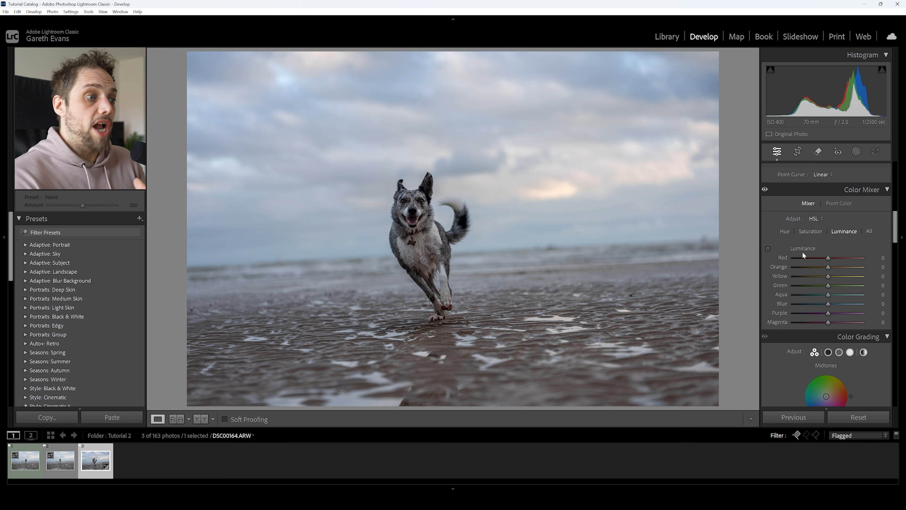
Step: Try a color grade with blue shadows (hue 206, saturation 18) and orange midtones and highlights, and reset all three wheels
scroll(775, 273, "down", 5)
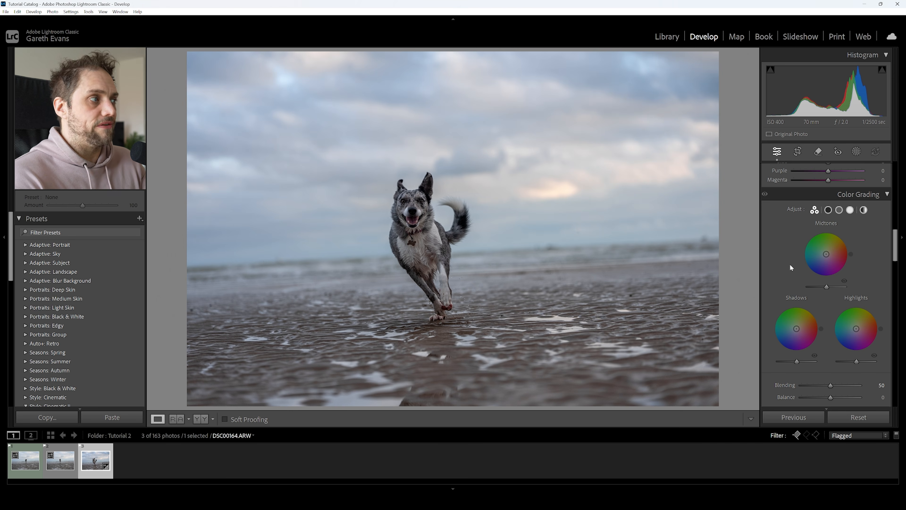
left_click_drag(796, 328, 793, 330)
left_click_drag(826, 254, 828, 253)
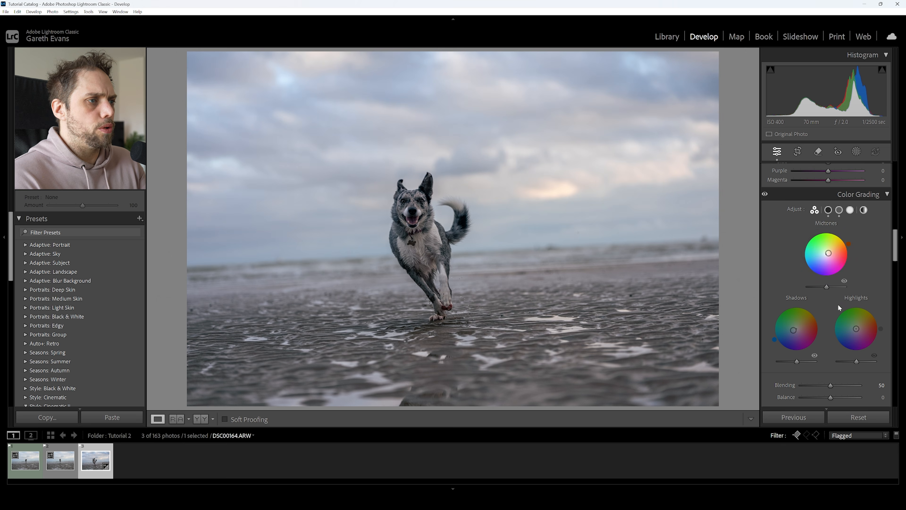
left_click_drag(856, 328, 858, 328)
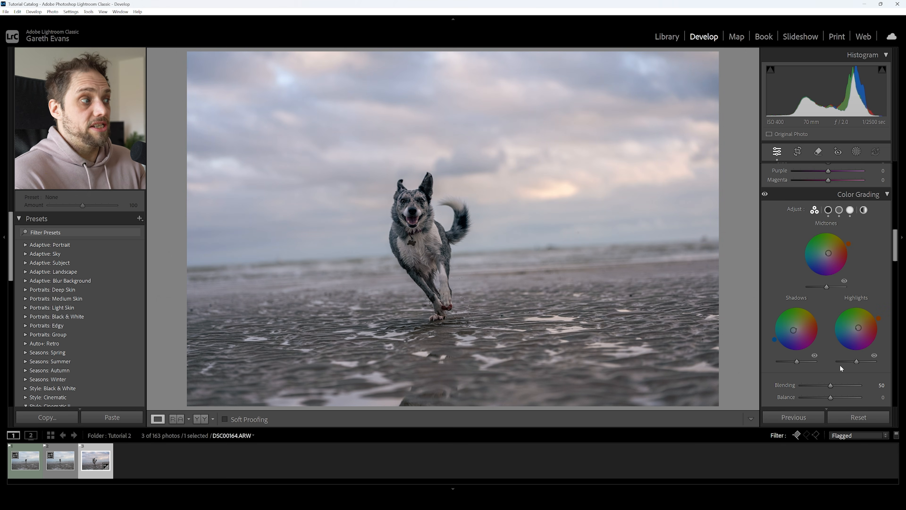
double_click(858, 328)
double_click(794, 330)
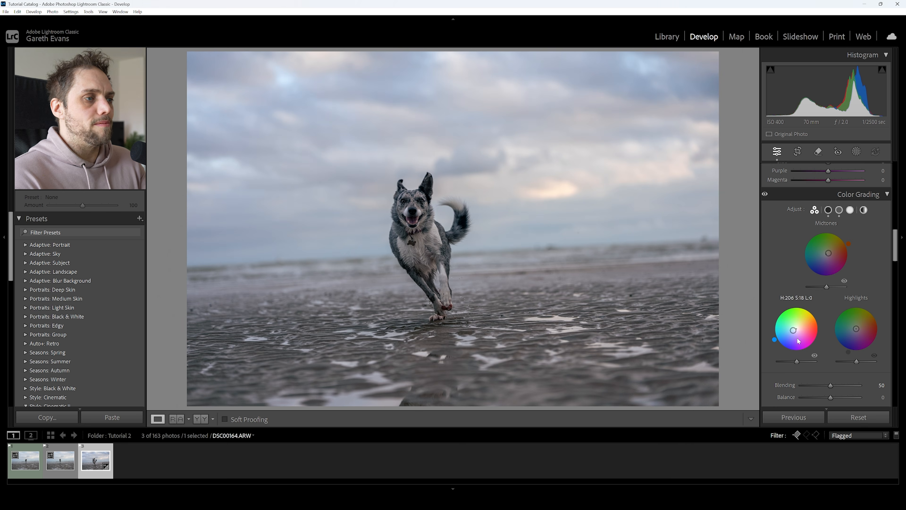
scroll(769, 254, "down", 4)
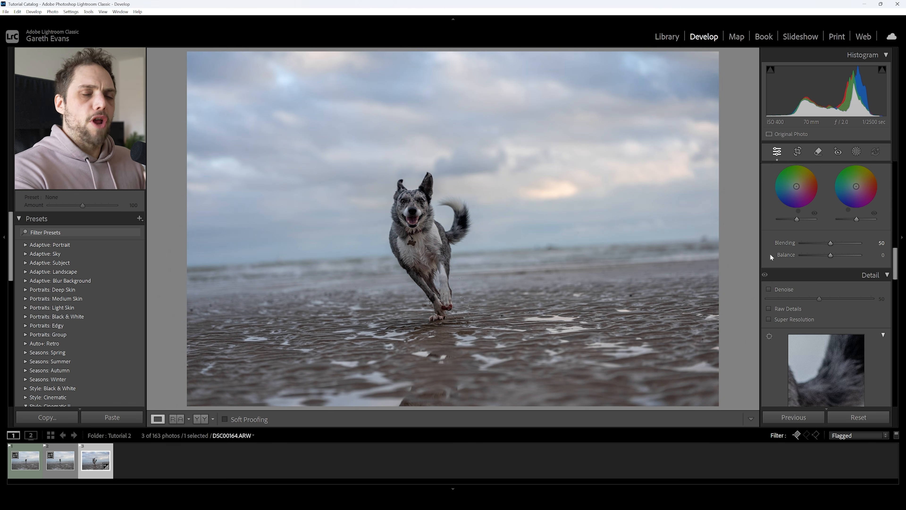
scroll(770, 253, "up", 4)
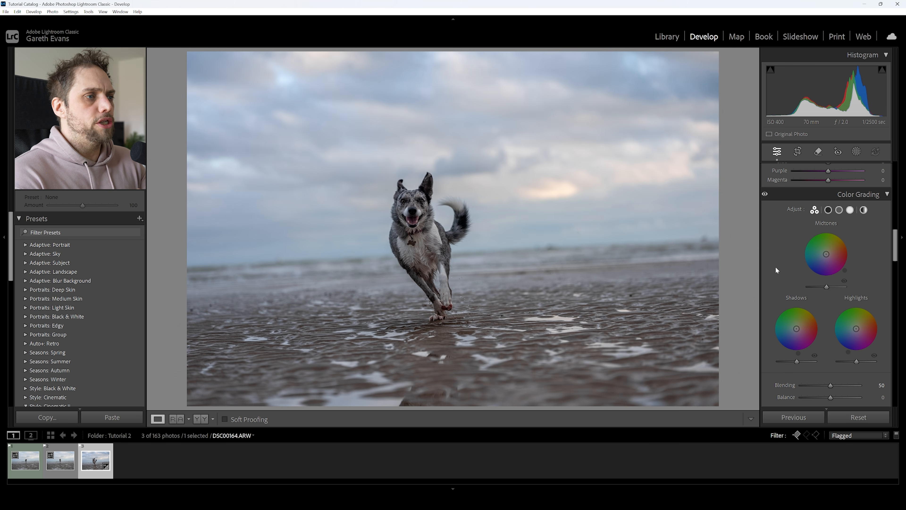
Step: Enable the lens profile corrections for the photo and toggle them off and on to compare
scroll(775, 266, "down", 5)
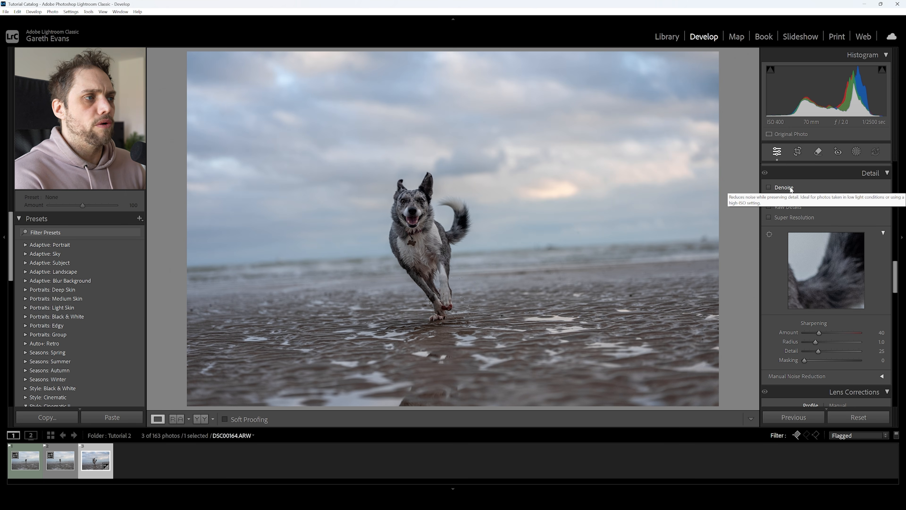
scroll(808, 224, "down", 5)
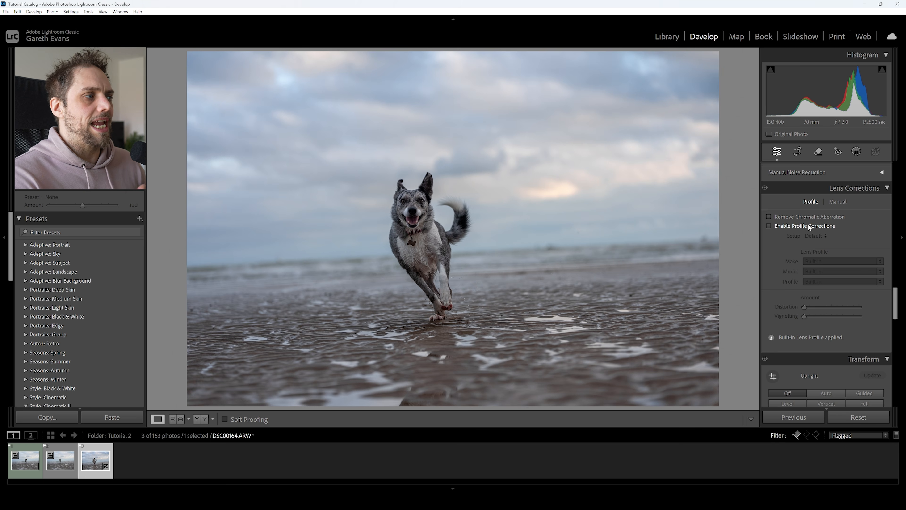
left_click(807, 226)
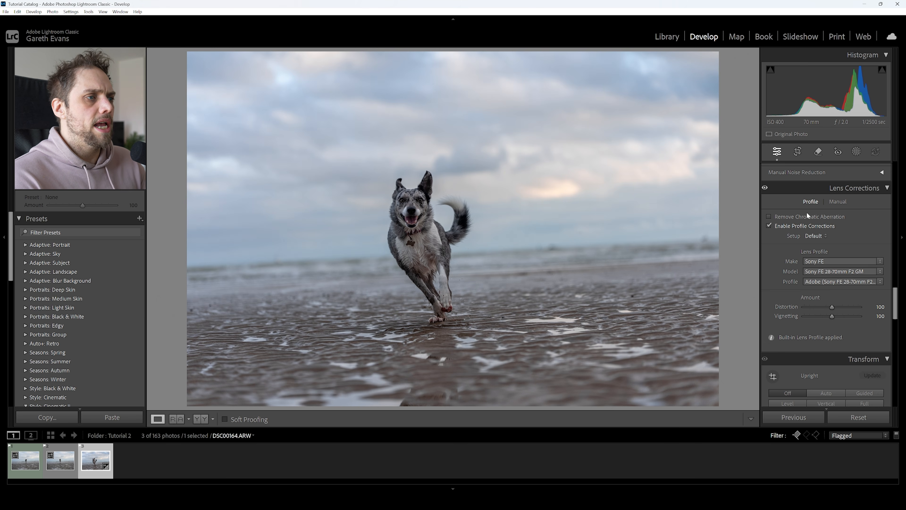
left_click(808, 223)
left_click(807, 223)
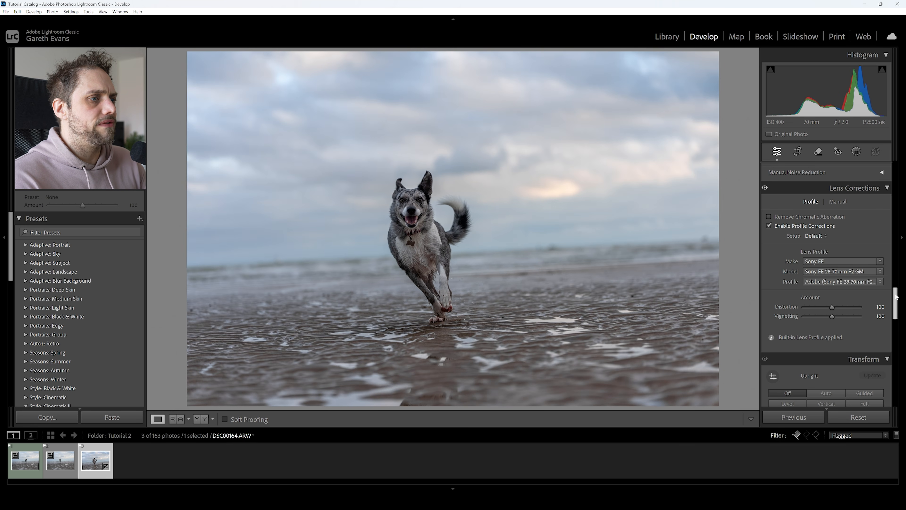
Step: Try the Auto Upright transform with a scale change and an X Offset of +7.7, reset the sliders, and turn Upright off
left_click_drag(896, 296, 895, 317)
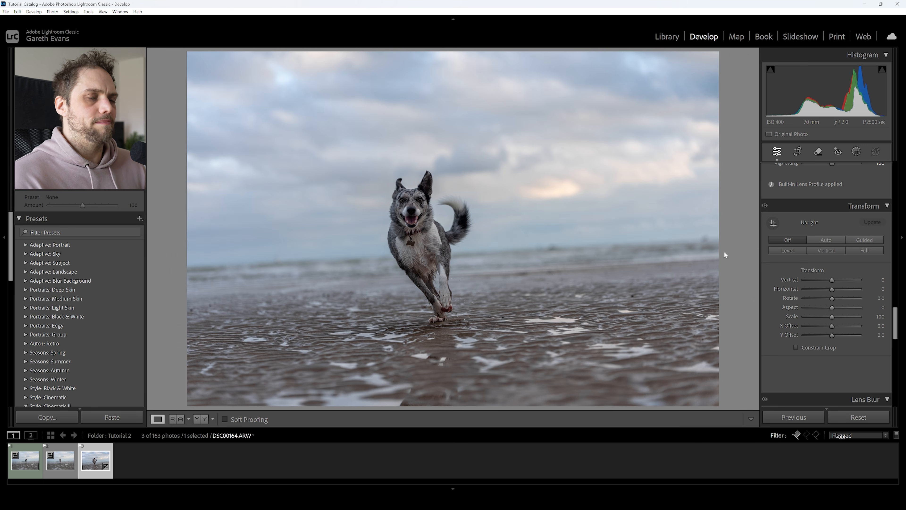
left_click(821, 239)
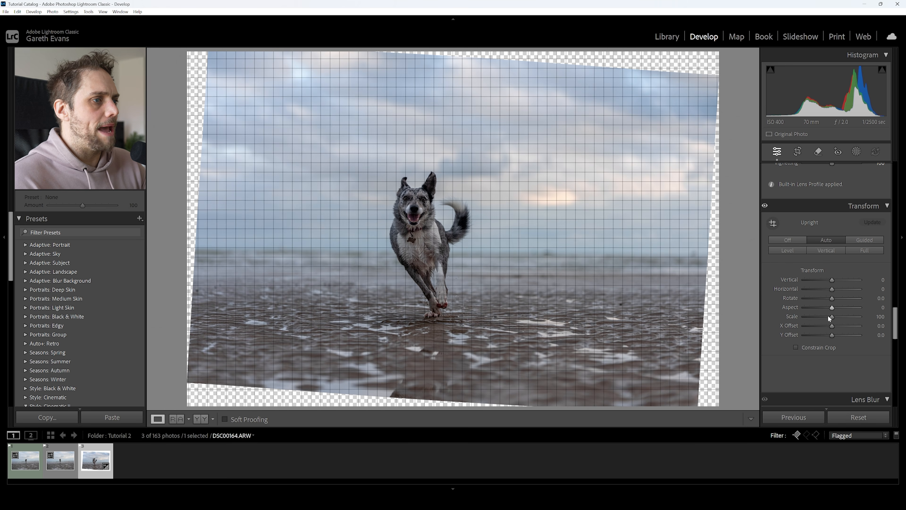
mouse_move(833, 317)
left_mouse_down()
mouse_move(834, 325)
mouse_move(845, 318)
left_mouse_up()
double_click(844, 316)
double_click(835, 326)
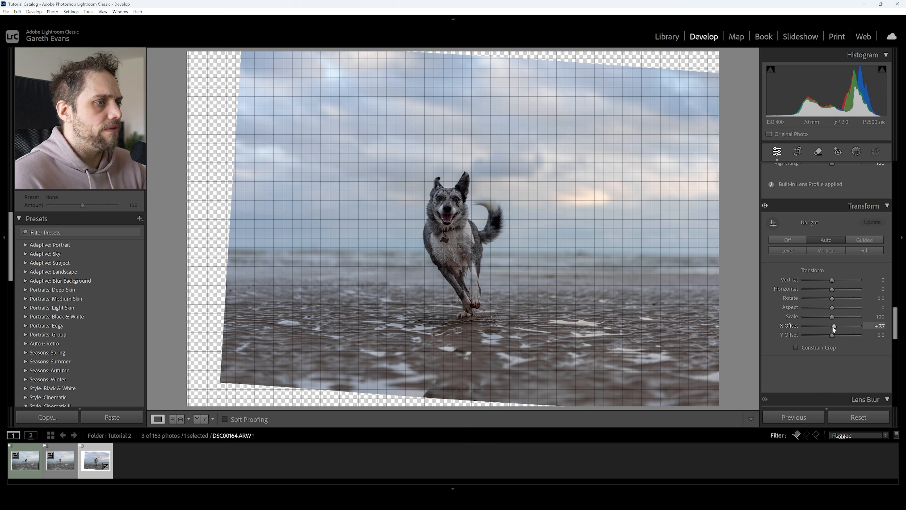
left_click(795, 242)
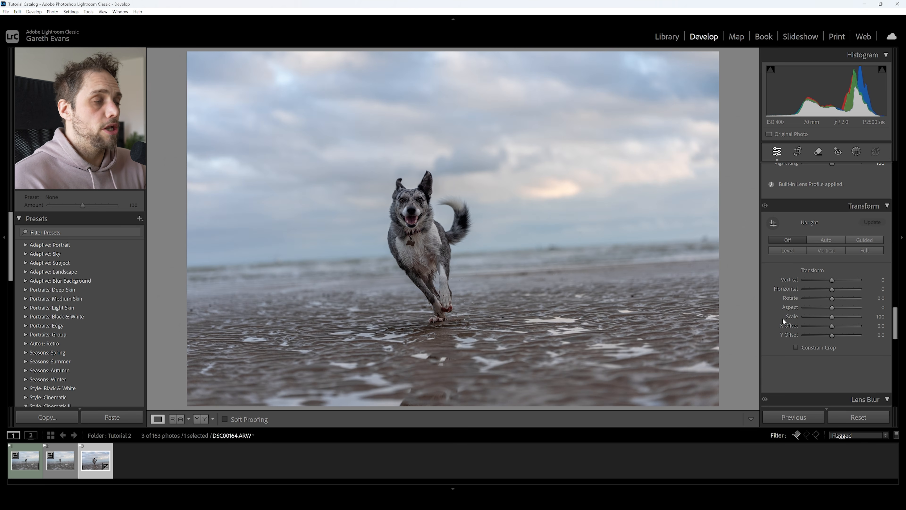
Step: Try Lens Blur with a blur amount of 100, compare it with the unblurred photo, and remove it
scroll(781, 316, "down", 3)
scroll(778, 300, "down", 6)
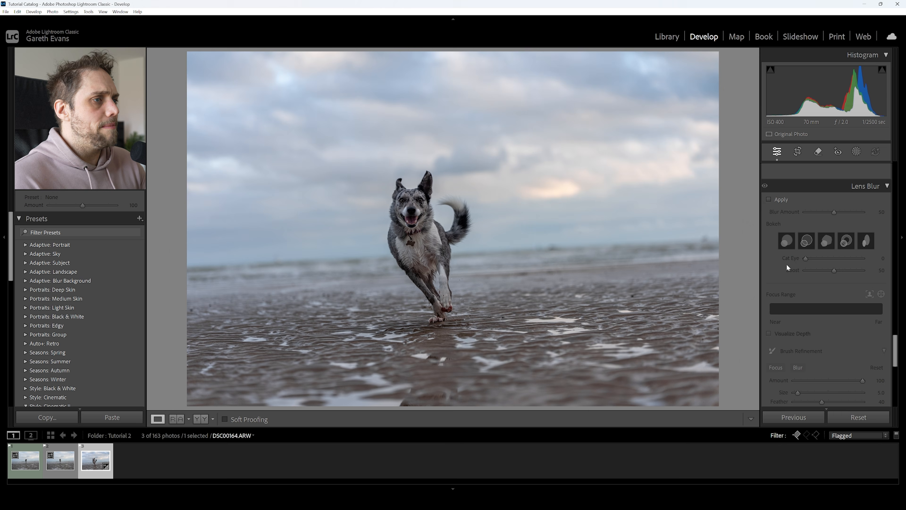
left_click(780, 200)
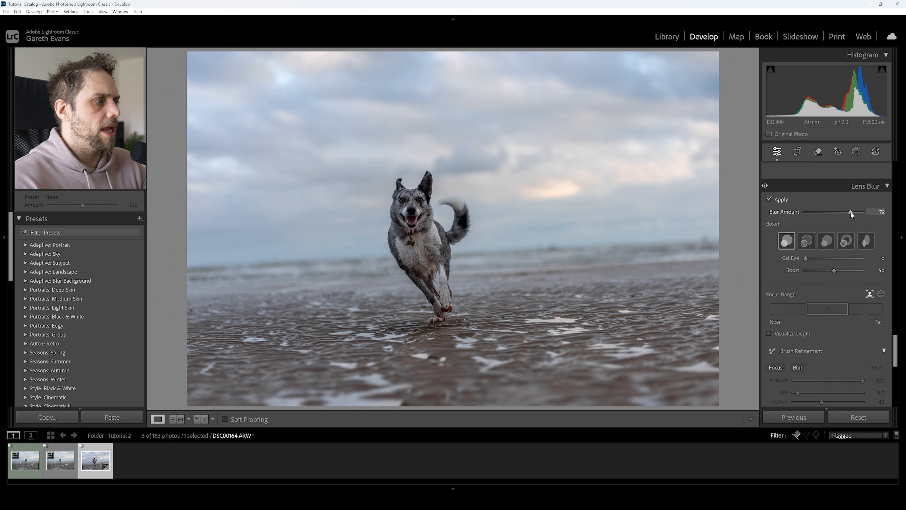
left_click_drag(851, 212, 864, 213)
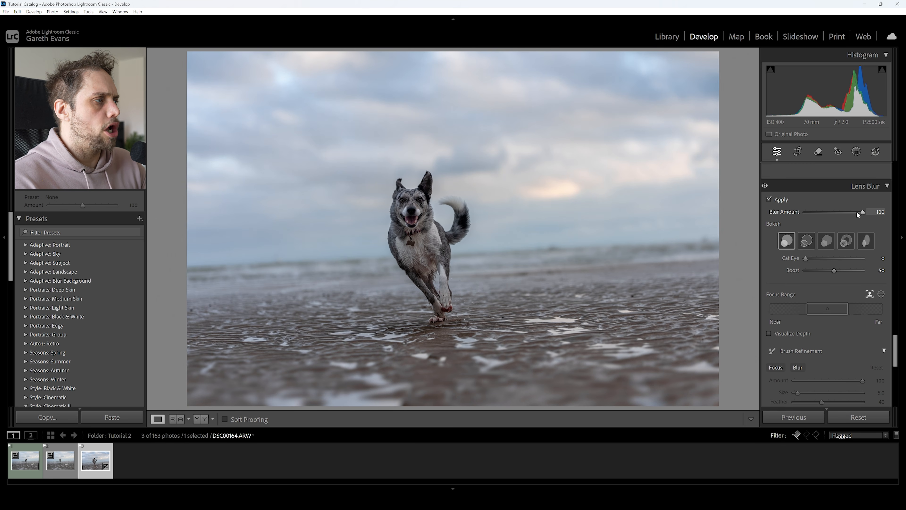
left_click(765, 187)
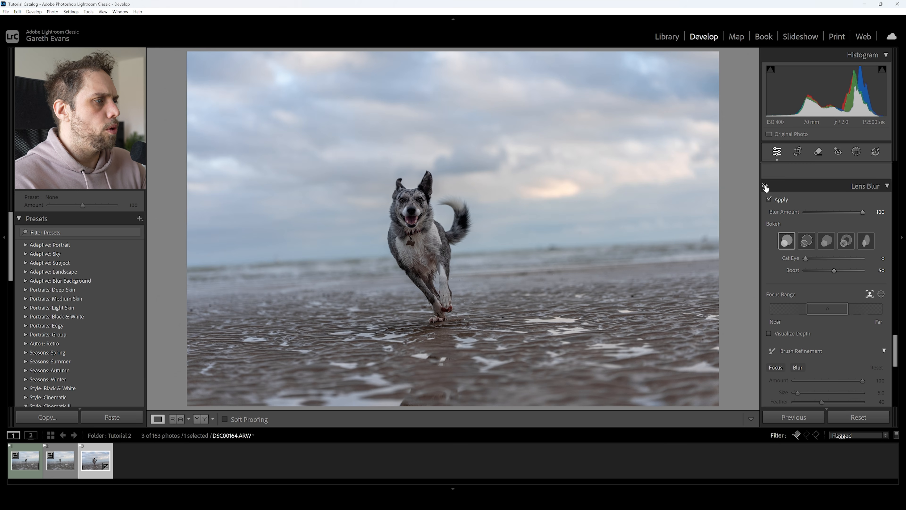
left_click(769, 199)
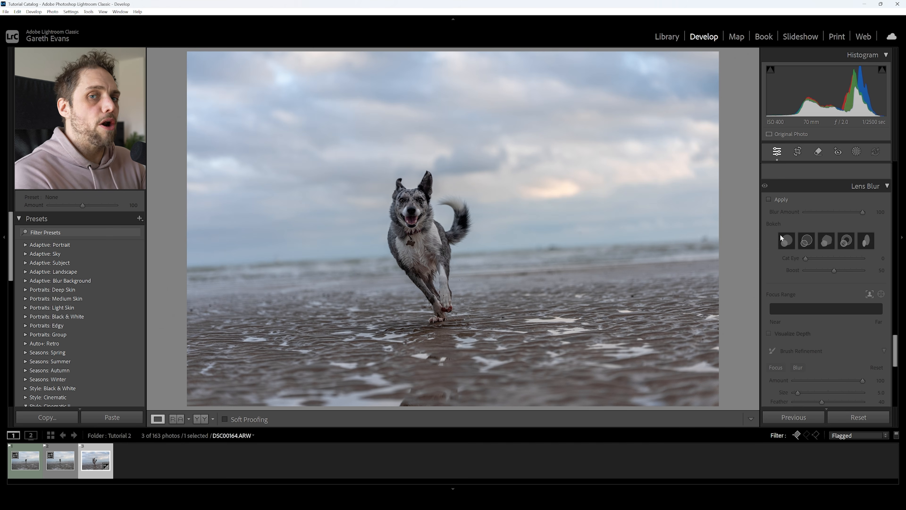
Step: Try a post-crop vignette amount of −24, reset it, and look over the Calibration settings
scroll(780, 257, "down", 4)
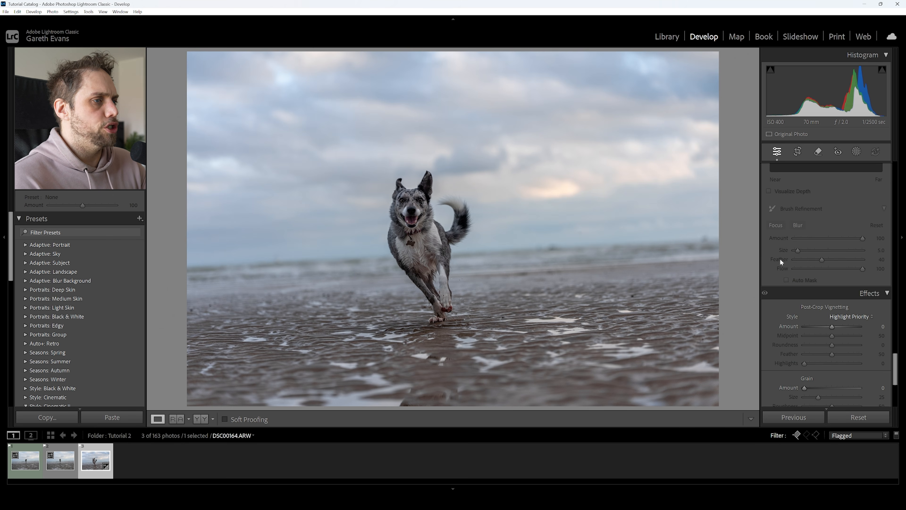
scroll(777, 281, "down", 2)
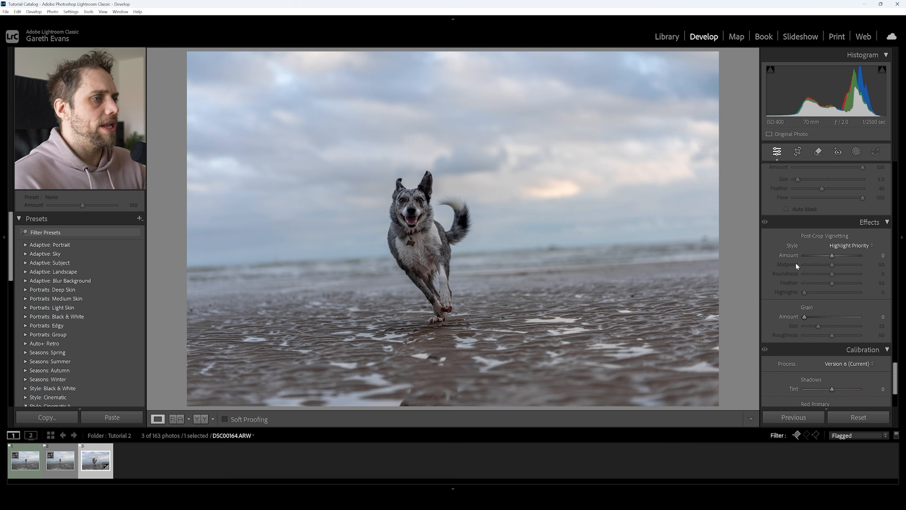
left_click_drag(833, 255, 826, 256)
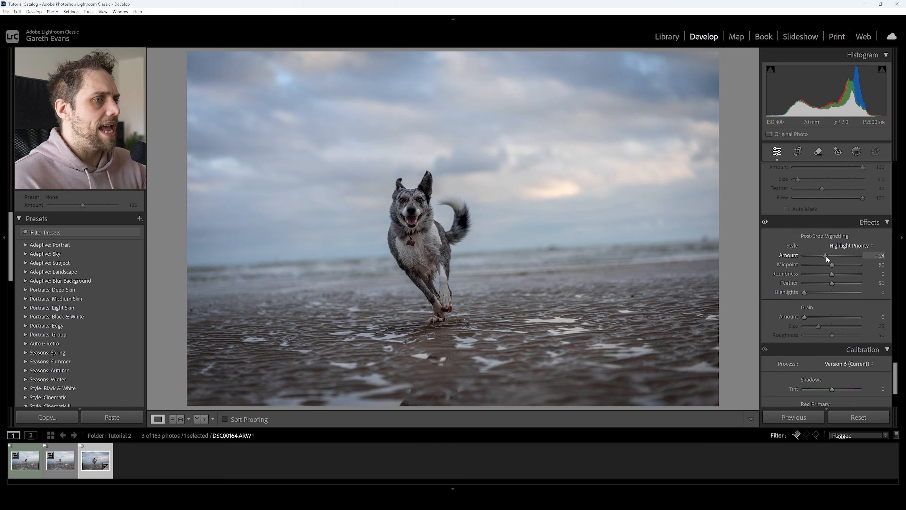
double_click(826, 256)
scroll(803, 308, "down", 3)
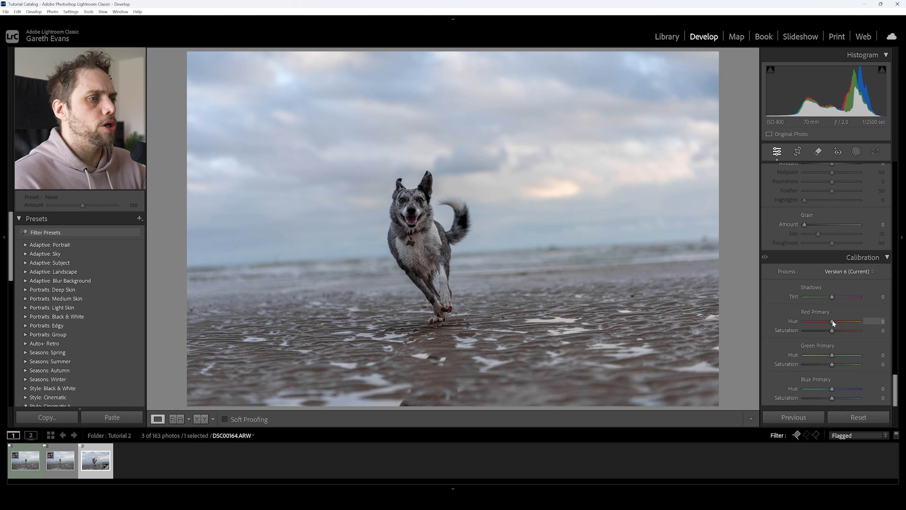
Step: Try the 16 x 9 and 4 x 3 crop aspect ratios on the photo and return the aspect to As Shot
scroll(785, 318, "up", 20)
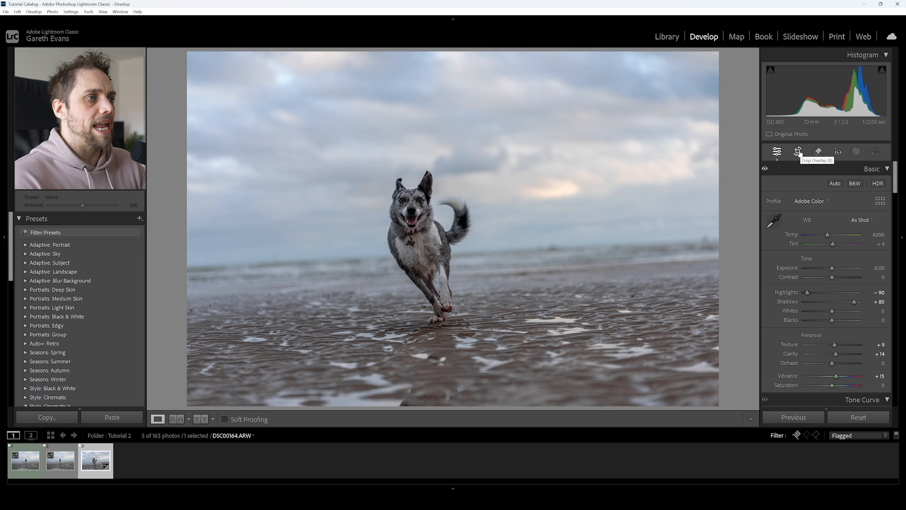
left_click(798, 152)
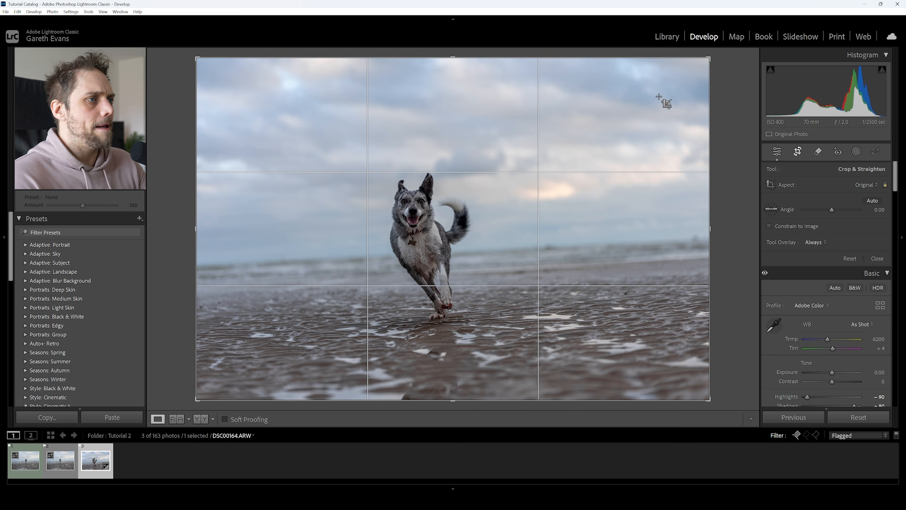
left_click_drag(709, 58, 742, 54)
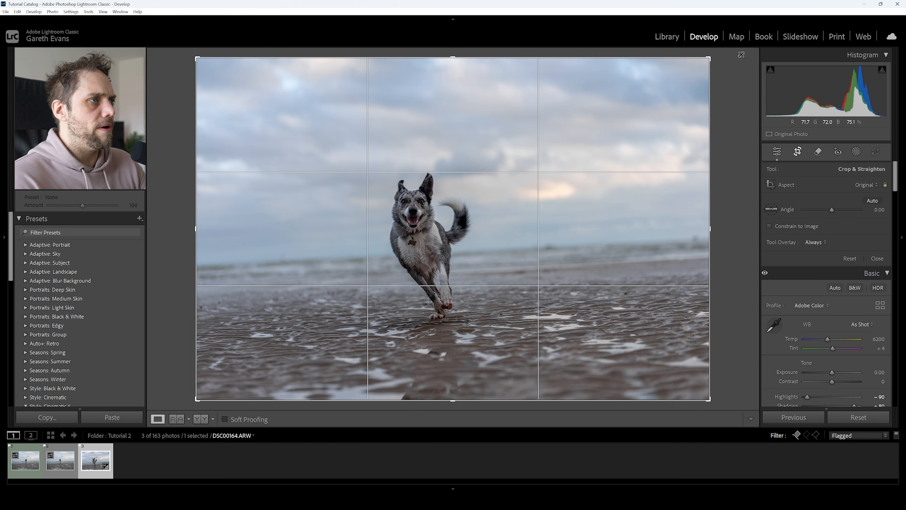
left_click(874, 185)
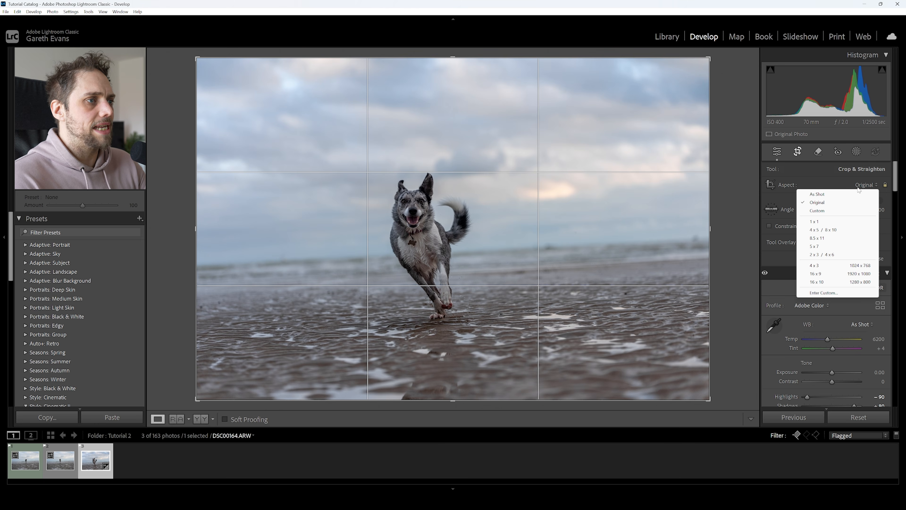
left_click(834, 274)
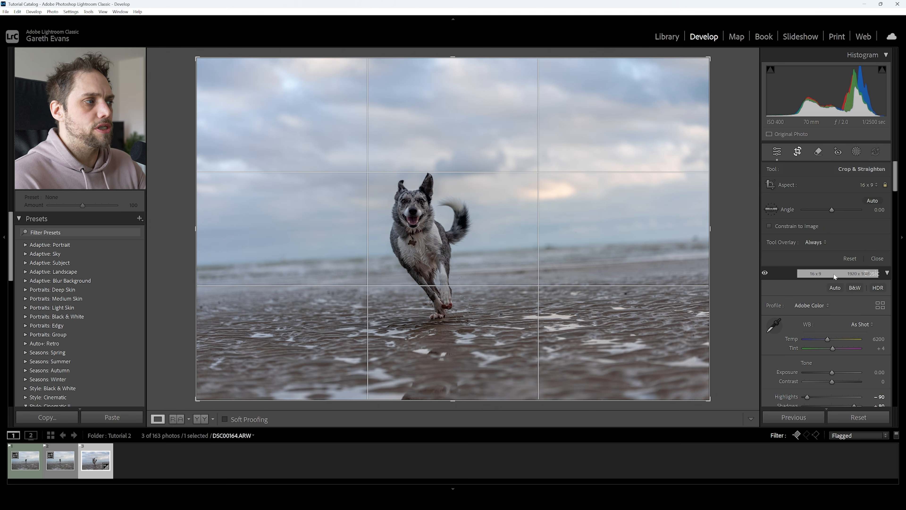
left_click(867, 186)
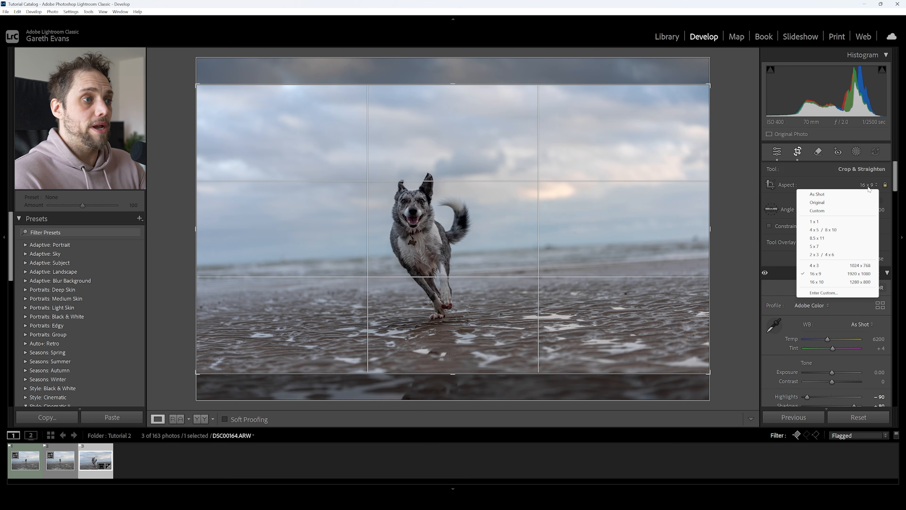
left_click(847, 265)
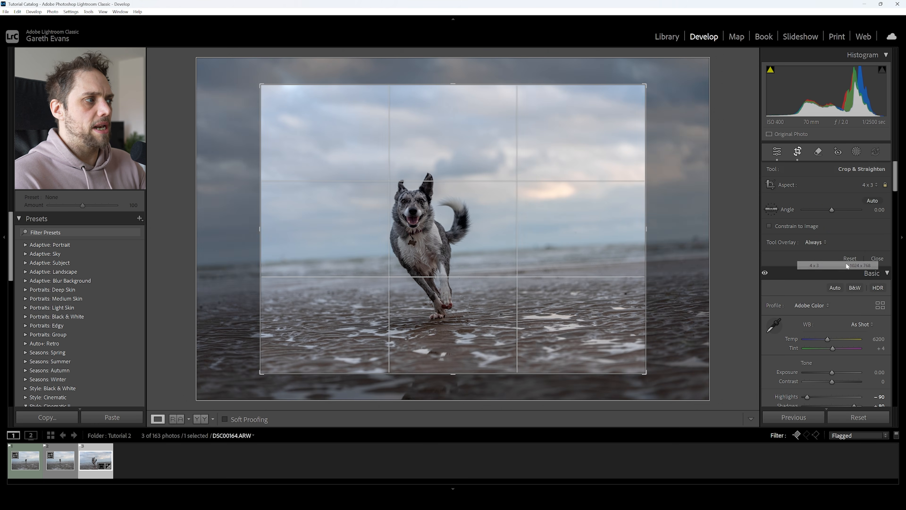
left_click(809, 193)
left_click(833, 195)
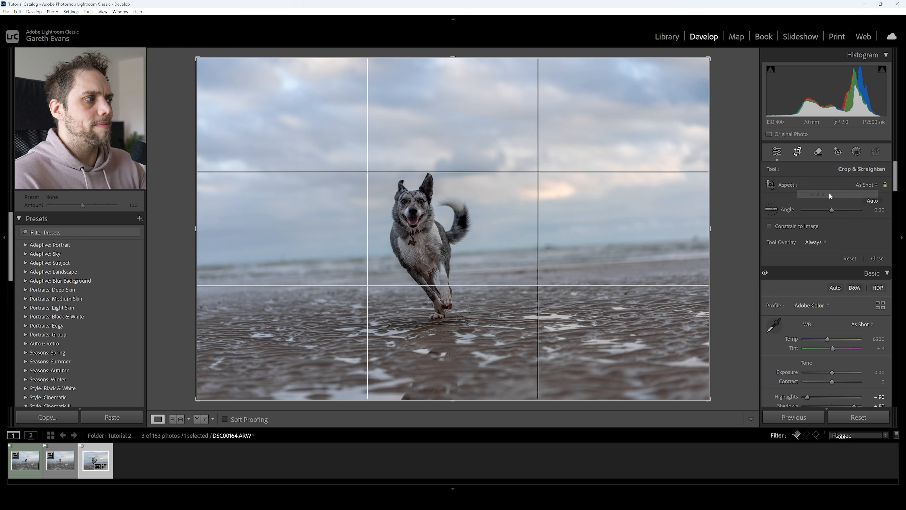
left_click(867, 185)
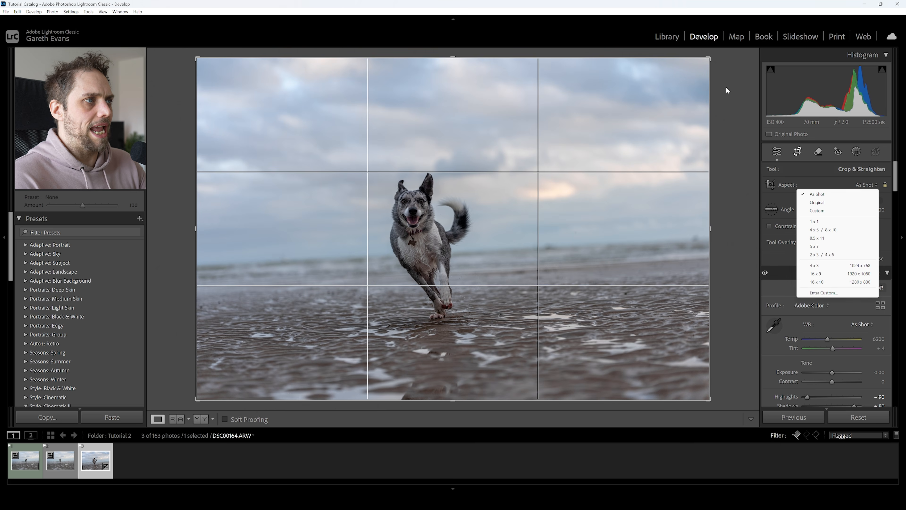
left_click(858, 183)
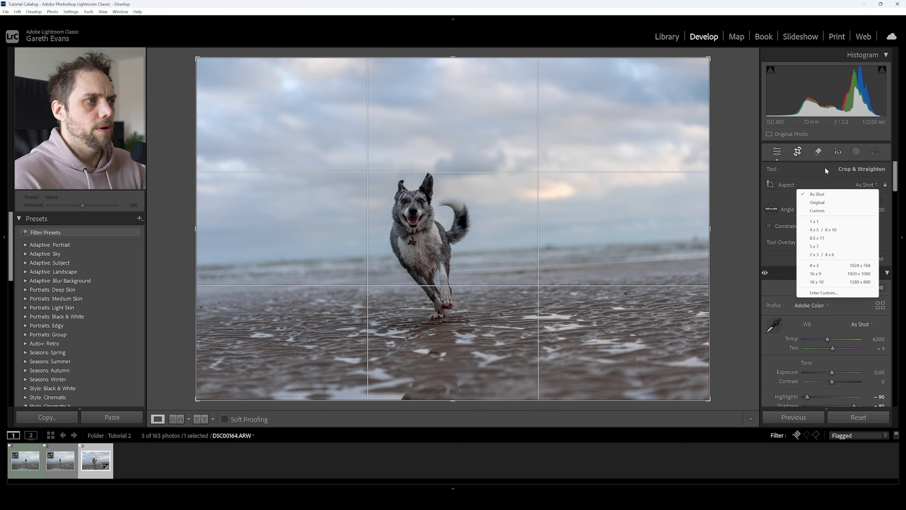
left_click(719, 83)
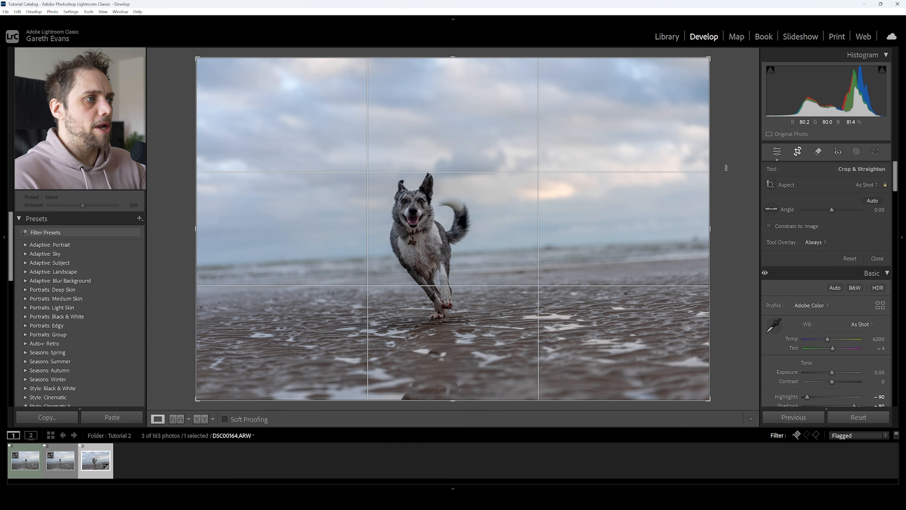
Step: Try rotating the crop to 2.59, reset the angle, and straighten the horizon with an angle of 2.85
mouse_move(727, 152)
left_mouse_down()
mouse_move(732, 169)
mouse_move(732, 161)
left_mouse_up()
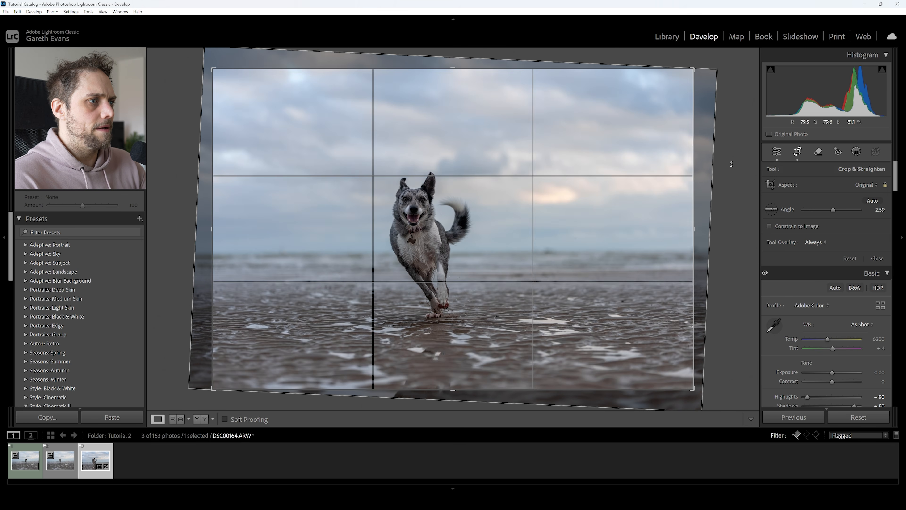
double_click(833, 209)
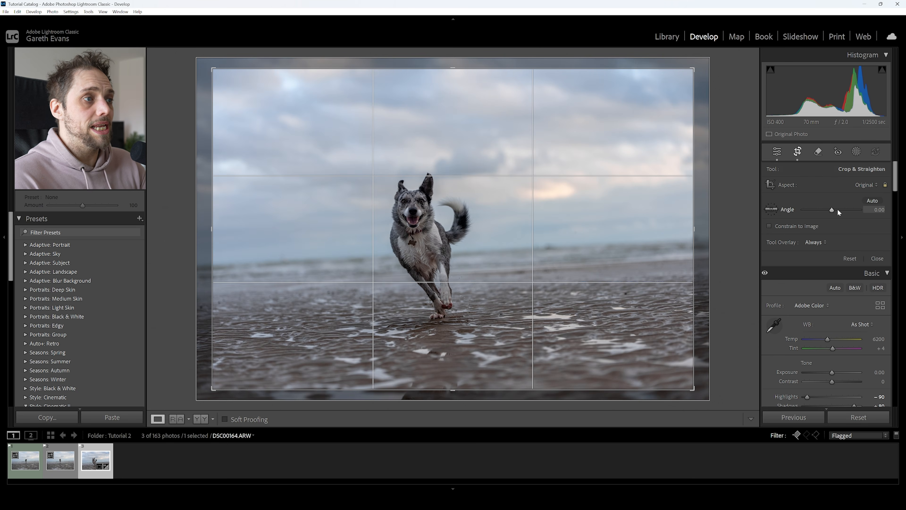
left_click_drag(833, 211, 833, 210)
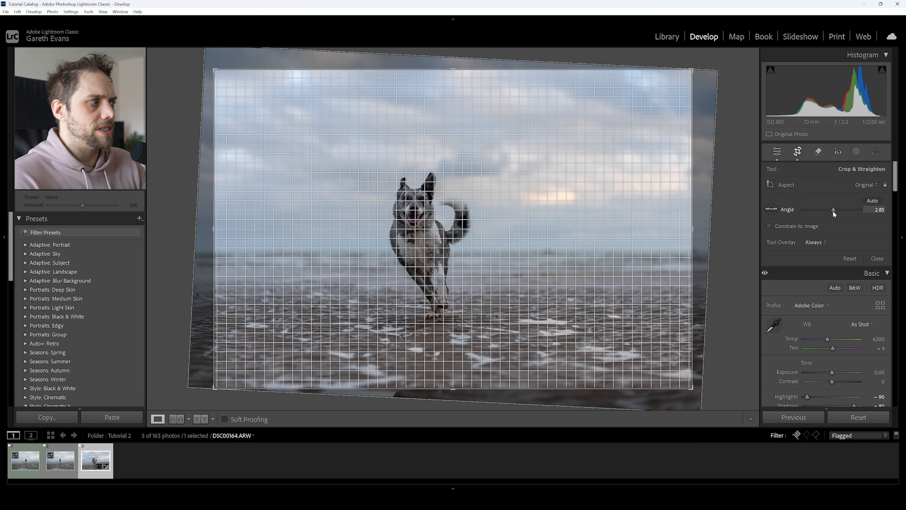
left_click_drag(832, 210, 833, 210)
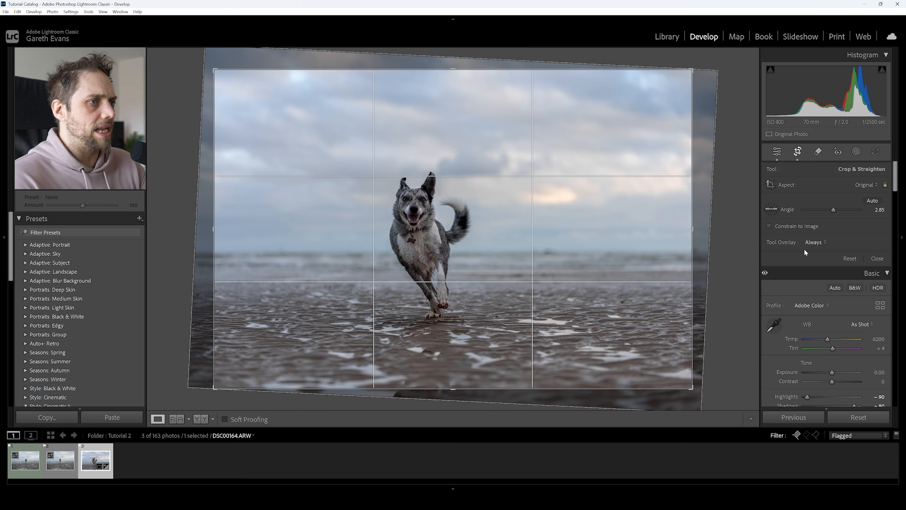
Step: Tighten the crop around the running dog at the original aspect, reposition the photo within it, and check the cropped result
left_click_drag(692, 228, 664, 230)
left_click_drag(594, 229, 594, 224)
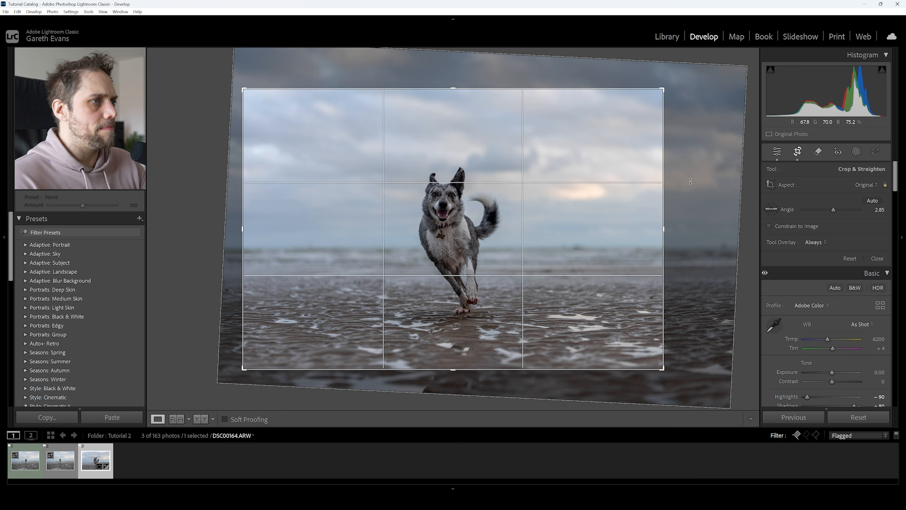
left_click(777, 152)
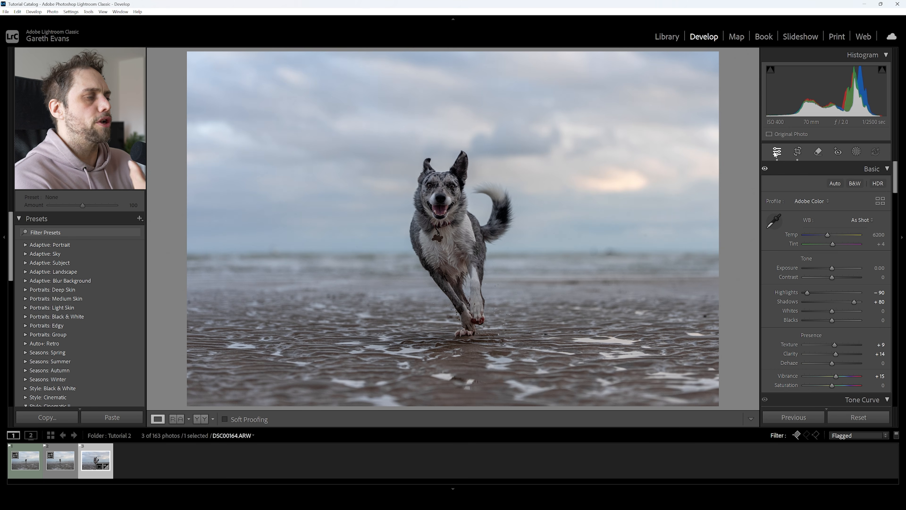
left_click(797, 152)
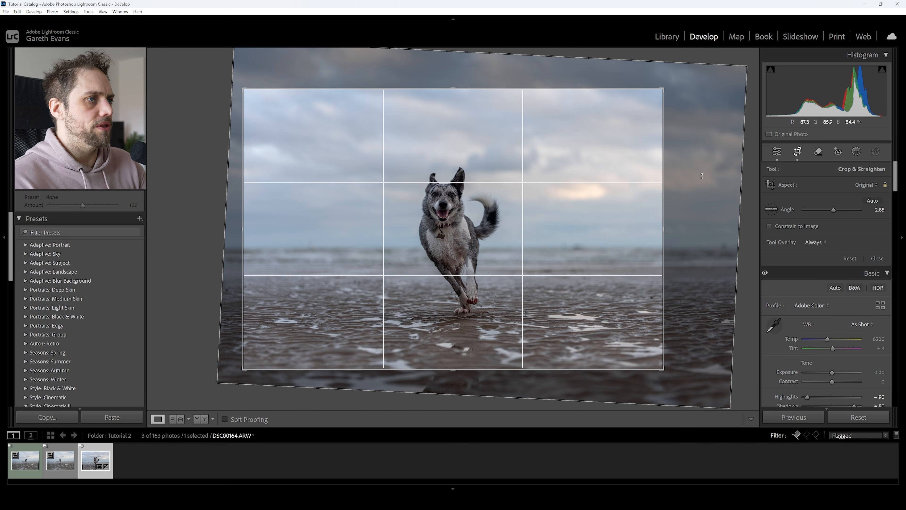
Step: Open the Remove tool with generative AI enabled, try larger and smaller brush sizes, and set the size to 15
left_click(817, 152)
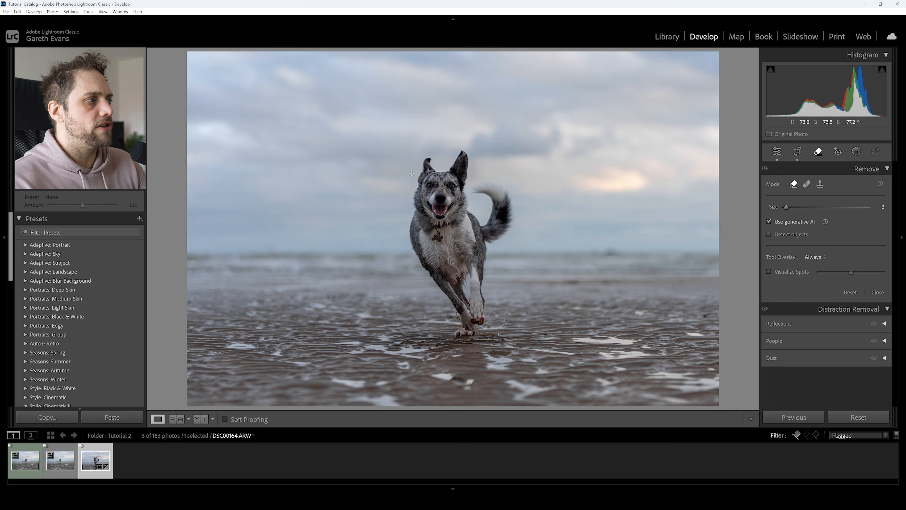
scroll(458, 215, "up", 10)
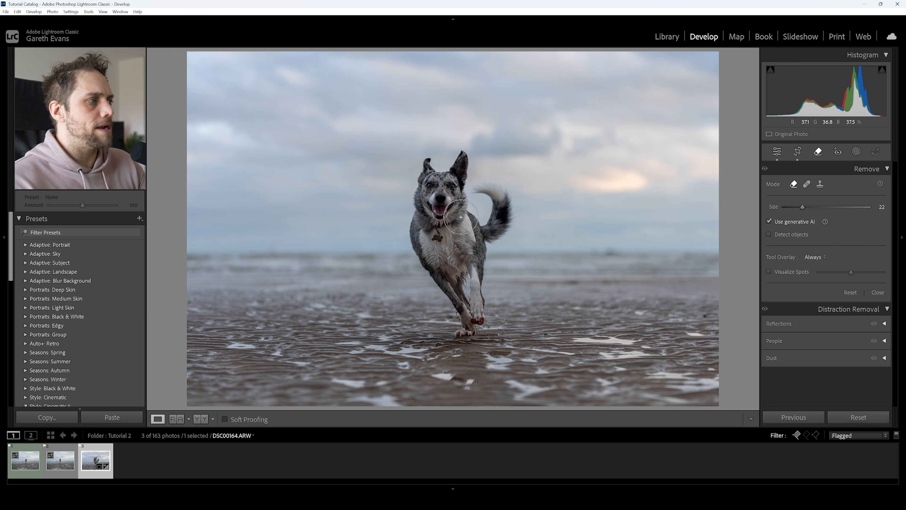
scroll(451, 220, "up", 7)
scroll(269, 196, "down", 5)
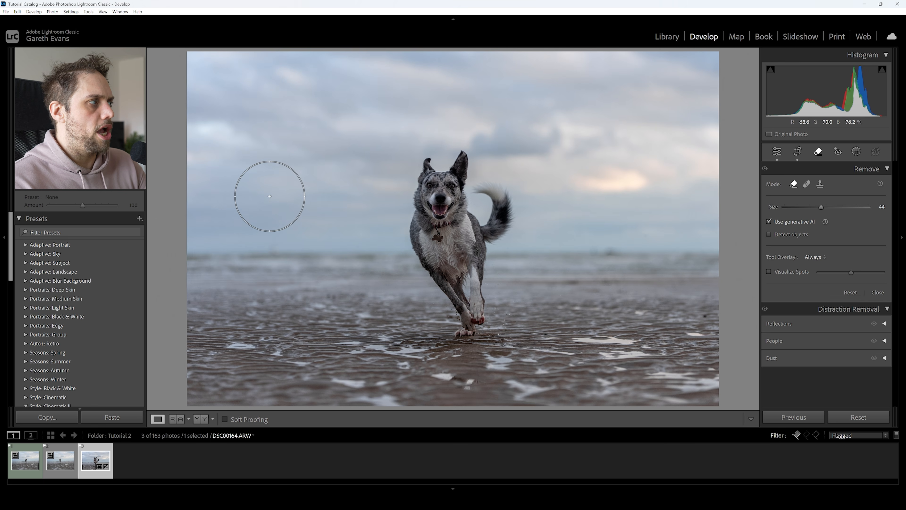
scroll(295, 205, "up", 2)
scroll(295, 207, "up", 1)
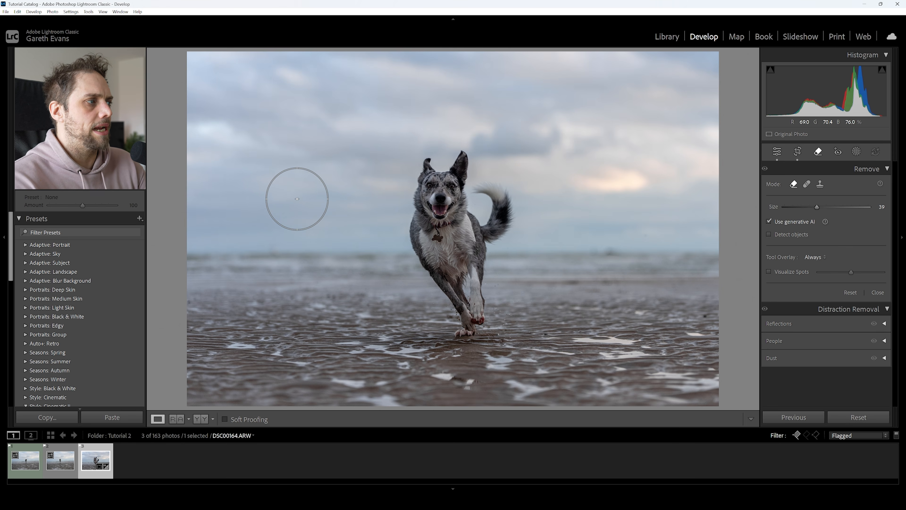
scroll(614, 249, "down", 17)
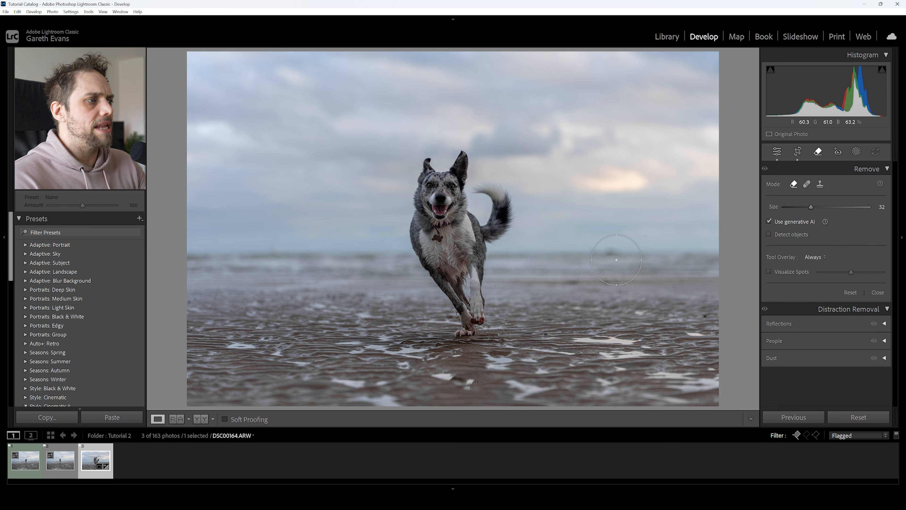
scroll(614, 252, "down", 8)
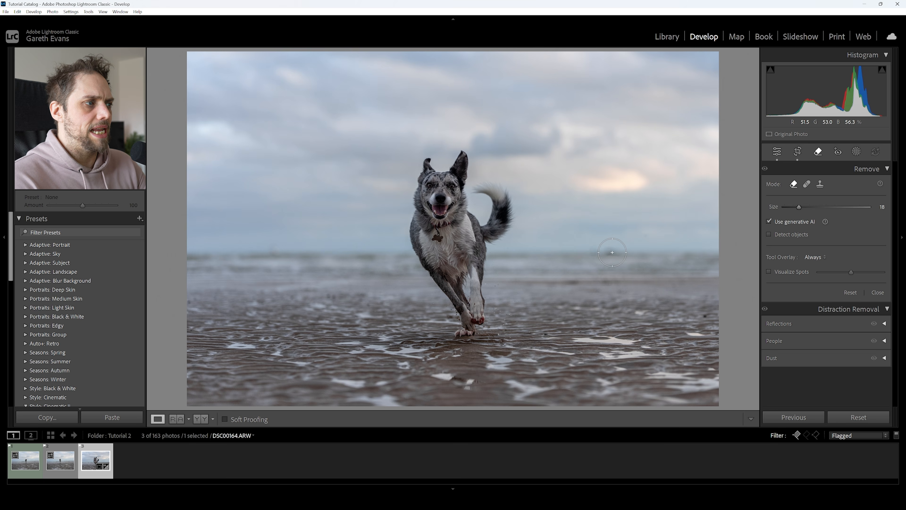
scroll(612, 253, "up", 1)
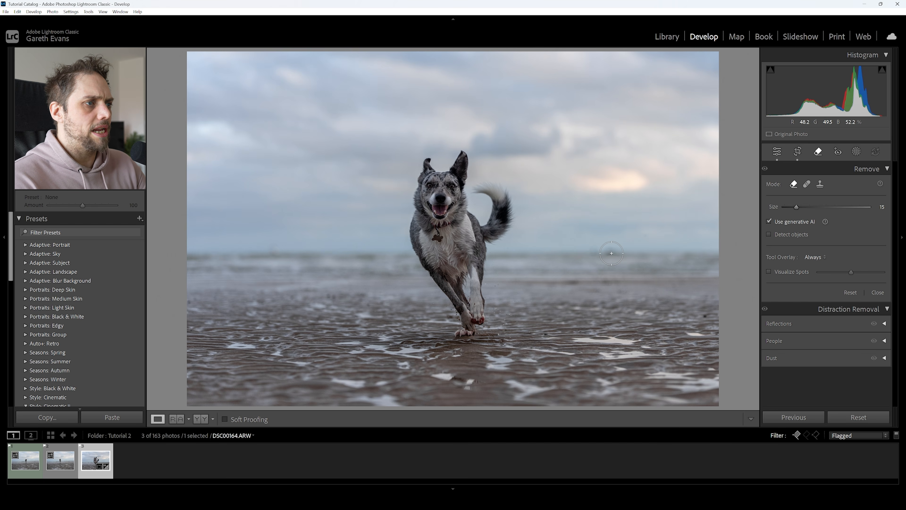
Step: Try marking the distant object on the horizon and a small spot above it for generative removal, and cancel the selection
left_click(611, 253)
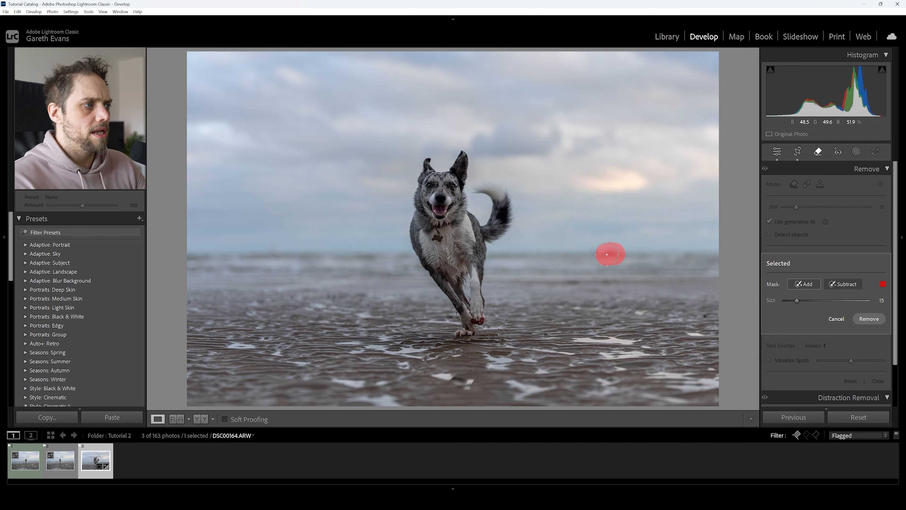
scroll(645, 242, "down", 4)
left_click(644, 236)
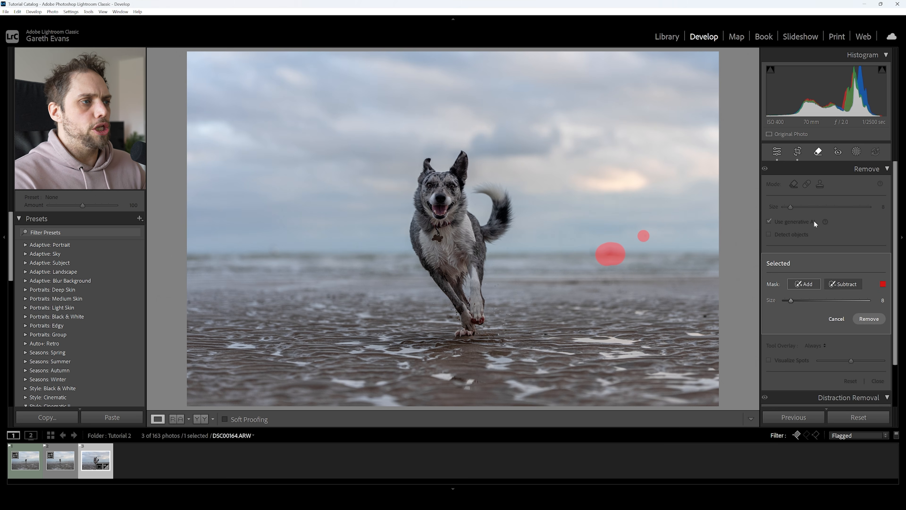
left_click(836, 319)
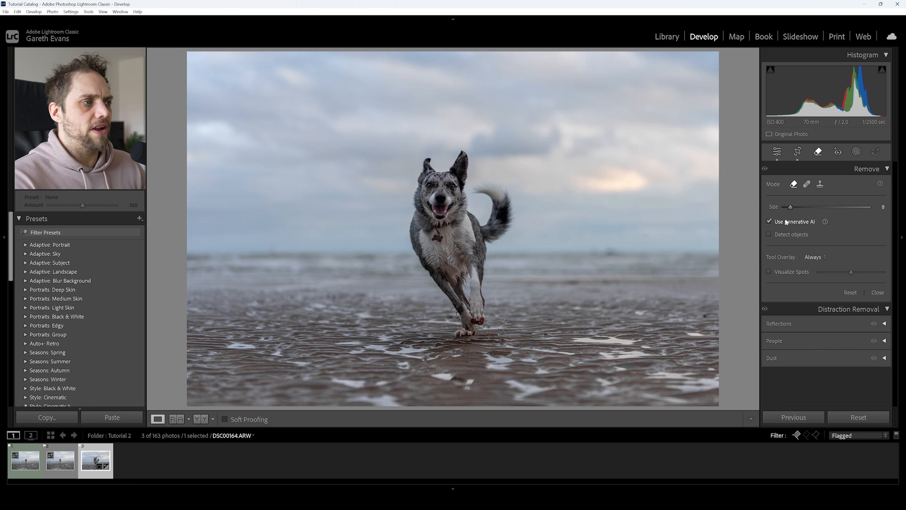
Step: Try removing the distant object on the horizon with generative AI off at brush size 8, check the result, and undo it
left_click_drag(589, 250, 624, 254)
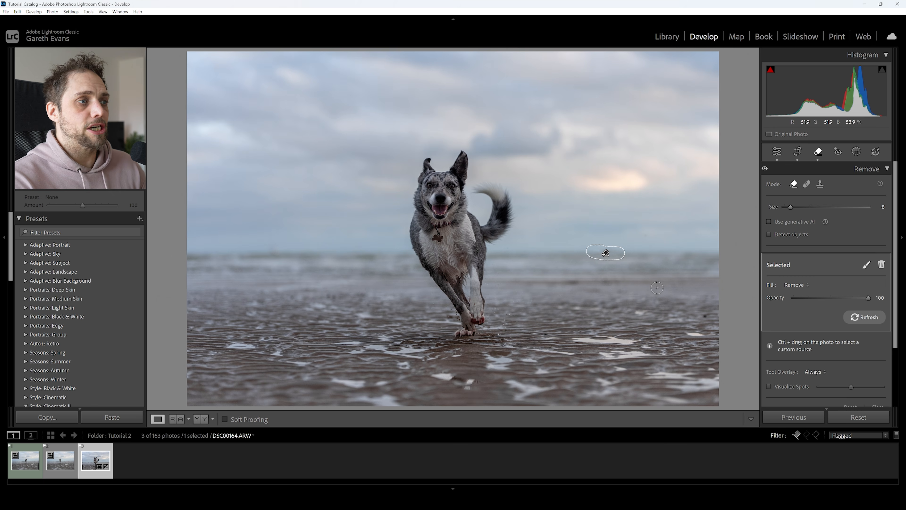
left_click(819, 152)
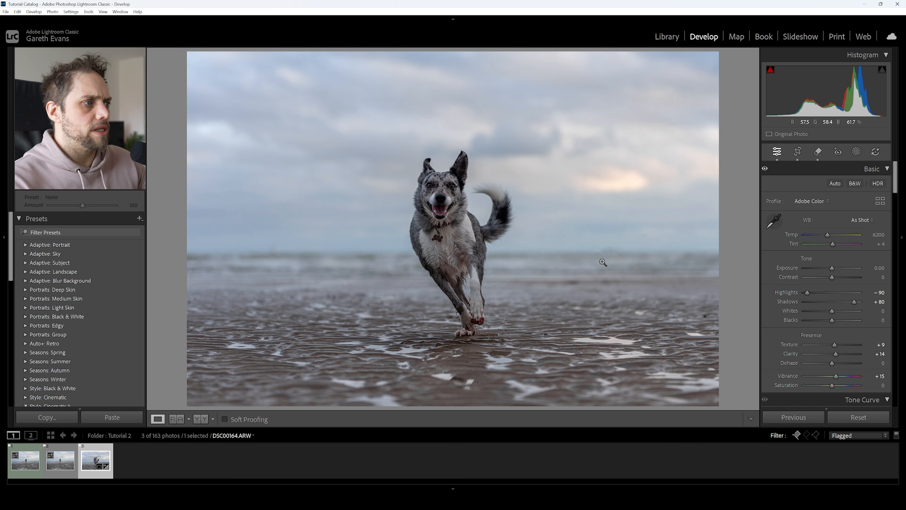
left_click_drag(609, 257, 606, 314)
key("ctrl+z")
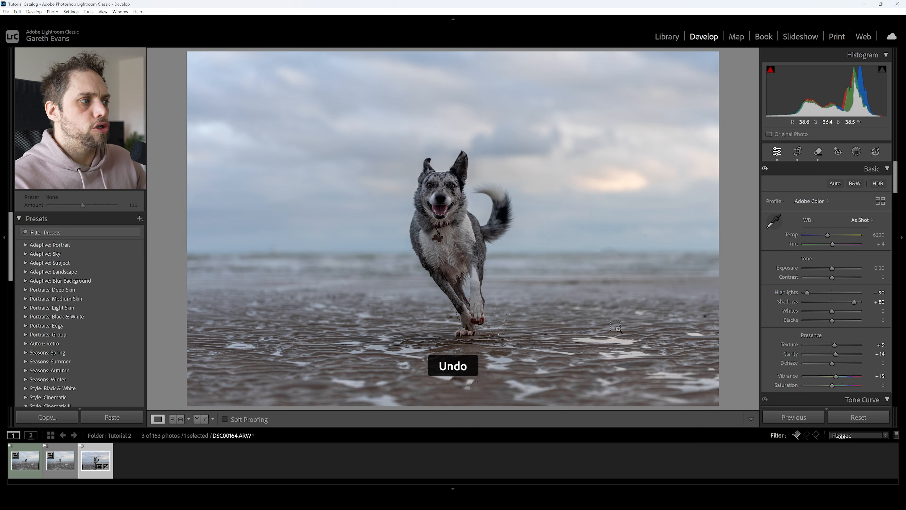
Step: Remove the distant object on the horizon and the spot above it with generative AI, using brush sizes 14 and 9, and close the Remove tool
left_click(819, 151)
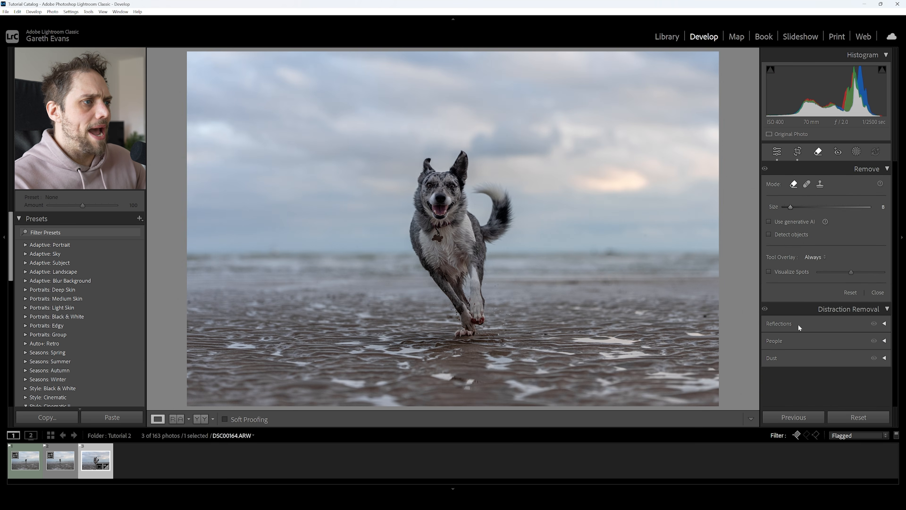
left_click(806, 221)
scroll(594, 250, "up", 3)
left_click_drag(594, 250, 619, 255)
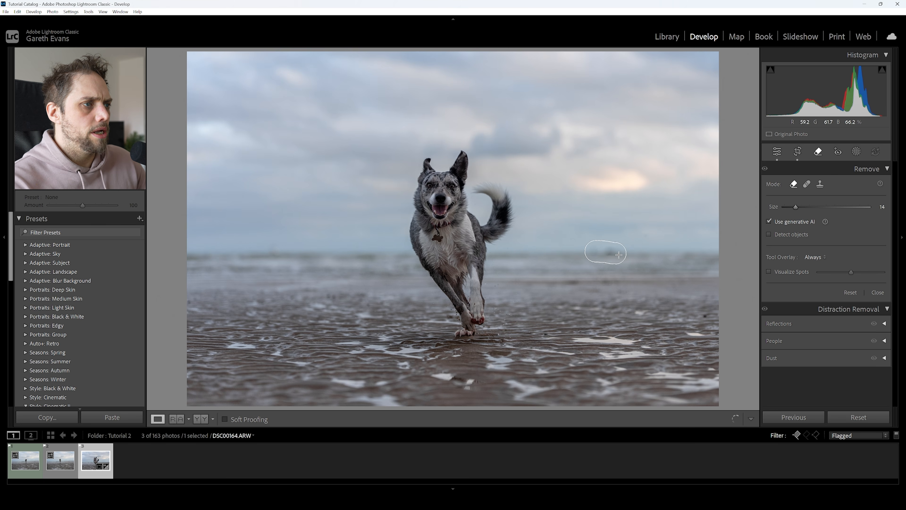
left_click(647, 241)
left_click(652, 266)
left_click(645, 235)
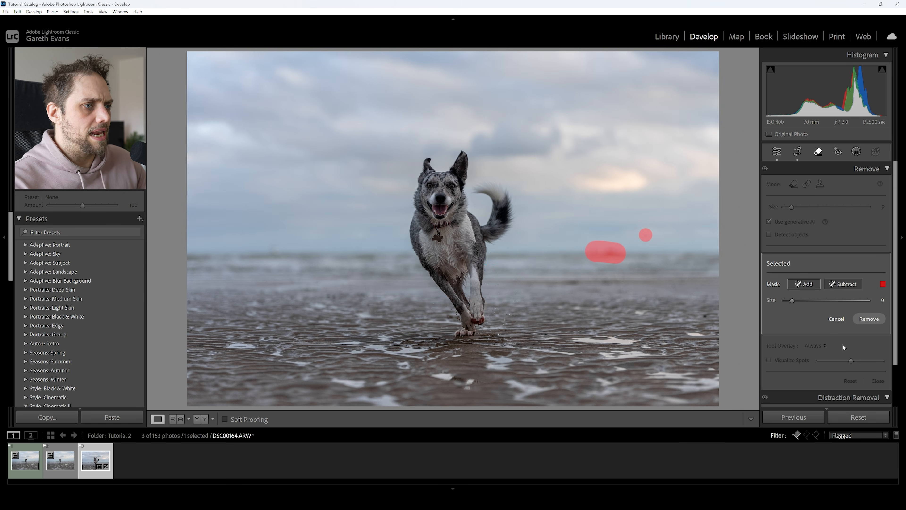
left_click(867, 320)
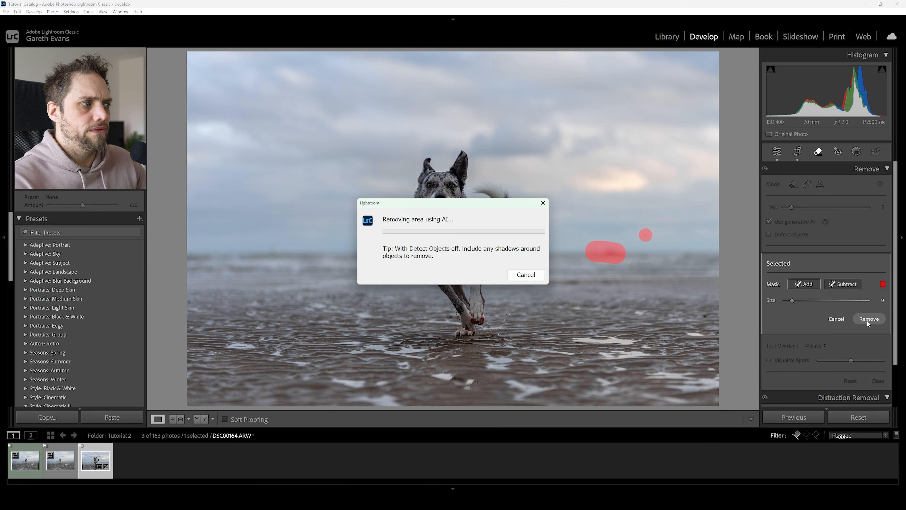
left_click(818, 152)
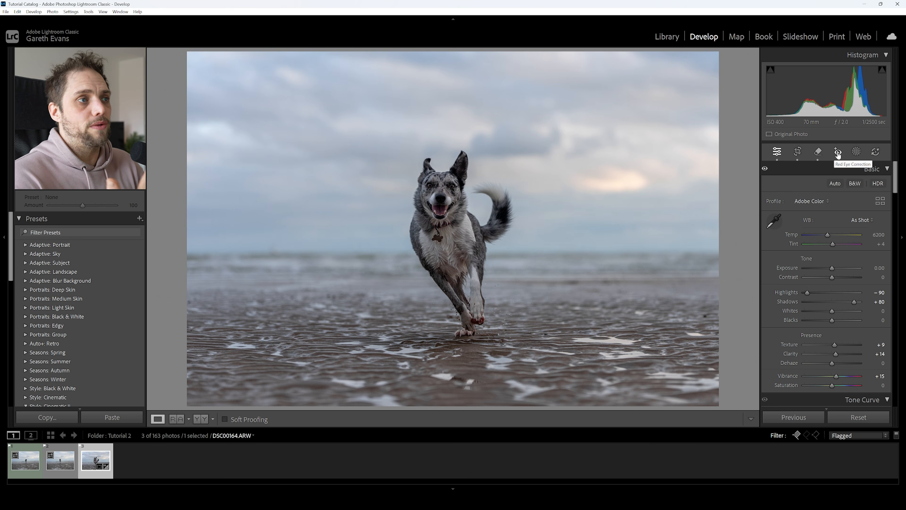
Step: Add a sky mask with exposure −0.16, contrast 18 and dehaze 13, and compare the photo with the mask hidden and shown
left_click(856, 152)
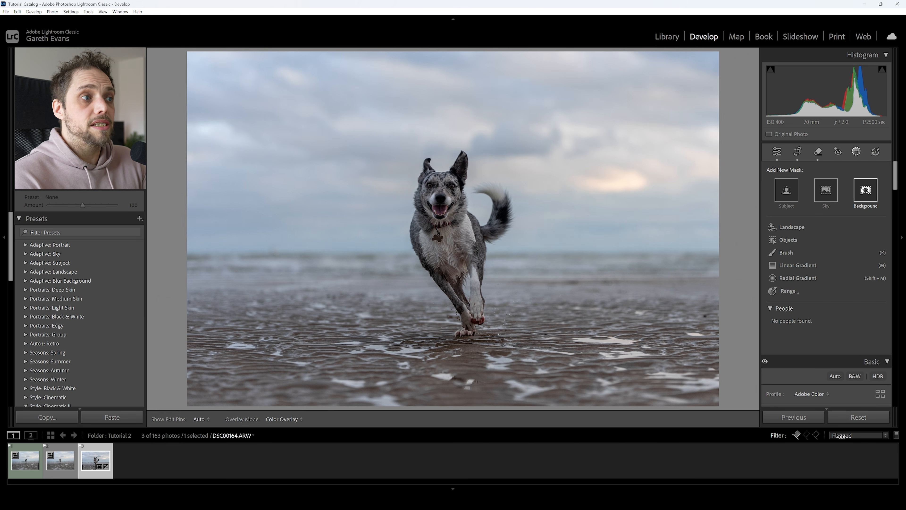
left_click(826, 190)
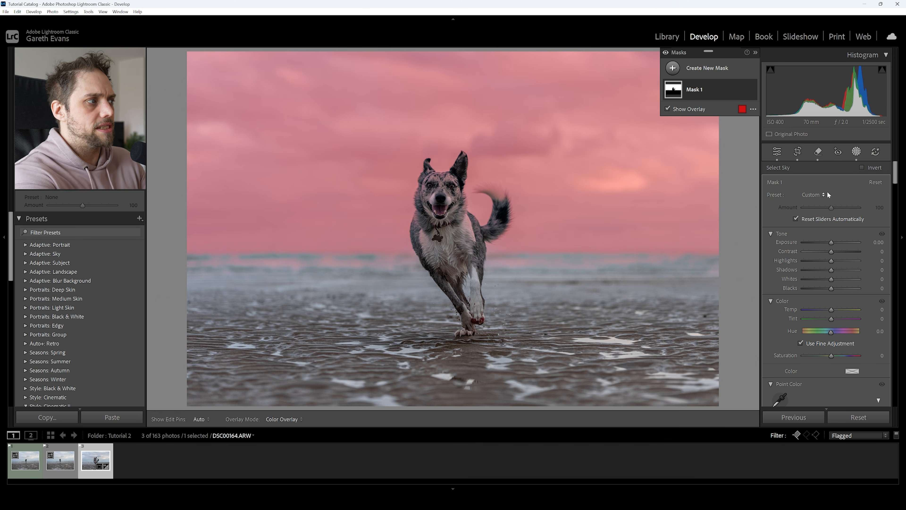
left_click_drag(831, 242, 836, 250)
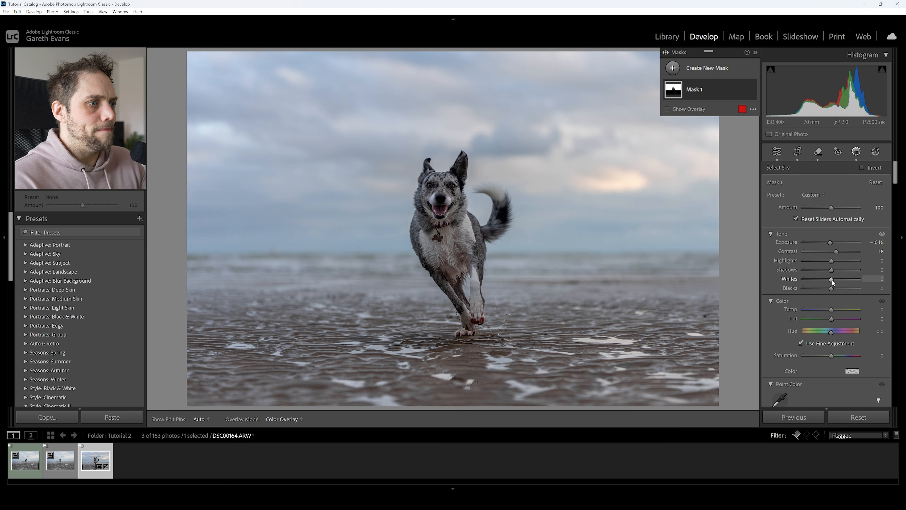
scroll(784, 292, "down", 10)
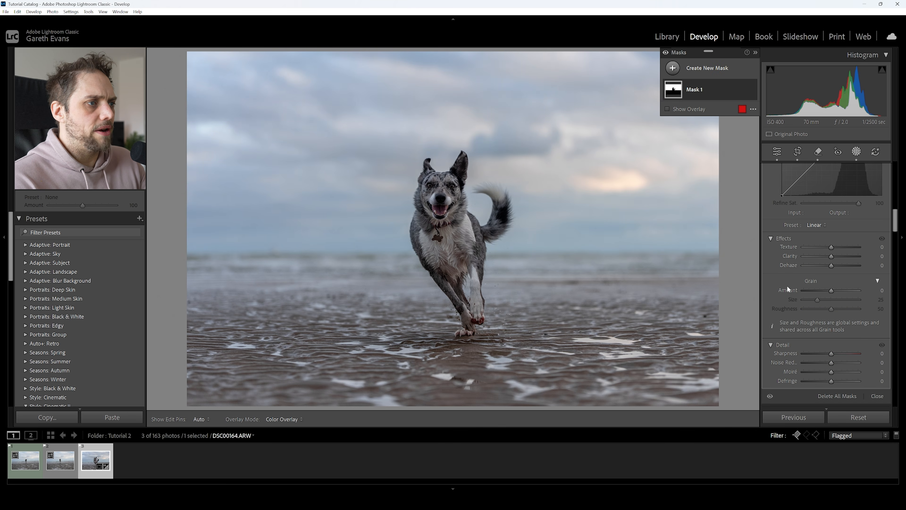
left_click_drag(832, 267, 835, 268)
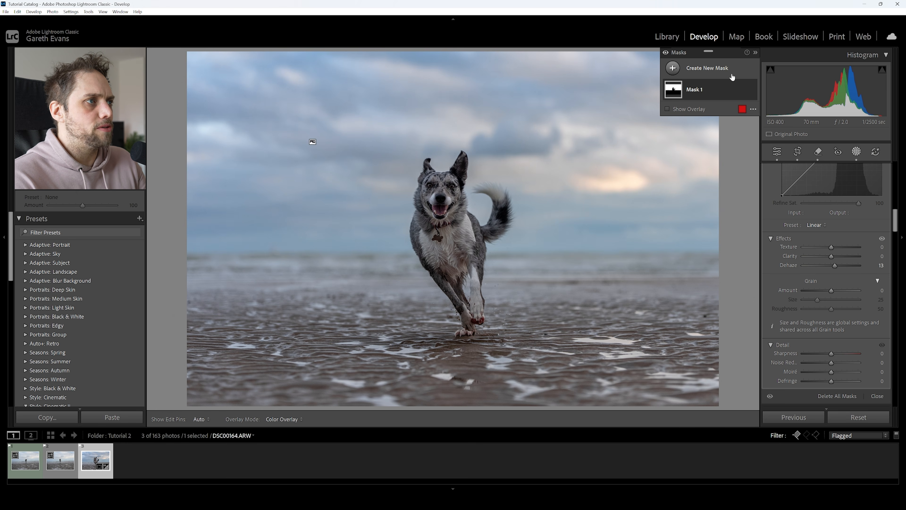
left_click(752, 90)
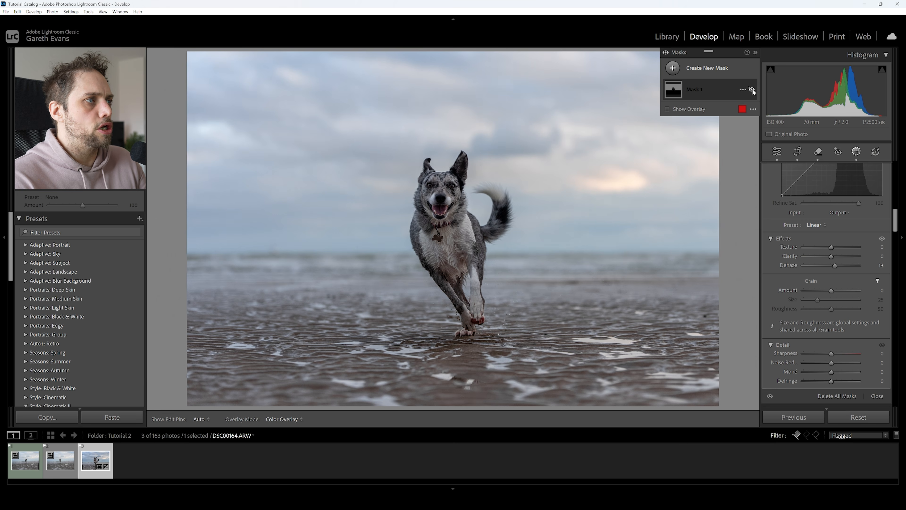
left_click(752, 90)
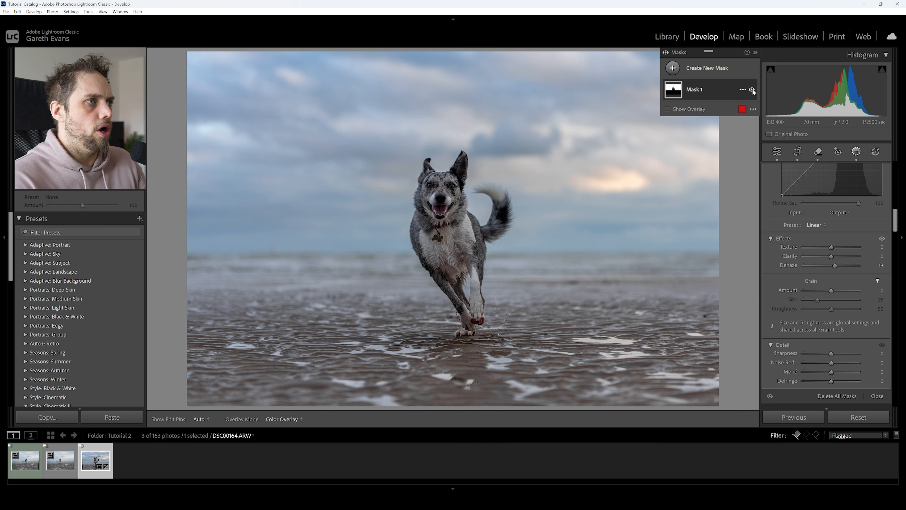
Step: Add a subject mask on the dog and set its exposure to 0.36
left_click(709, 72)
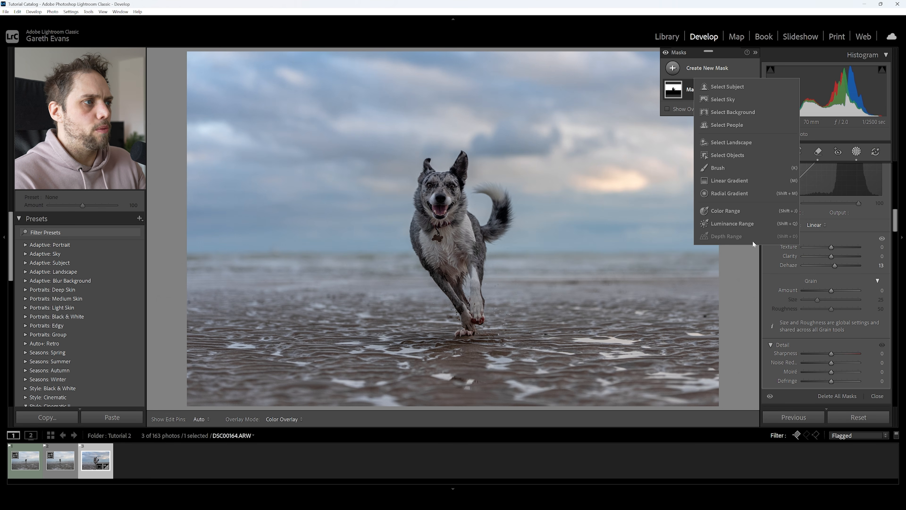
left_click(734, 86)
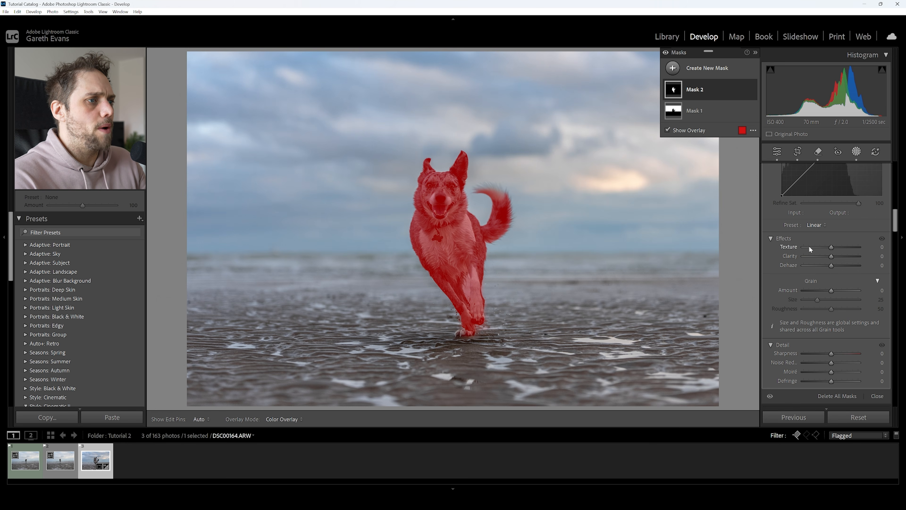
scroll(810, 247, "up", 5)
left_click_drag(831, 243, 834, 244)
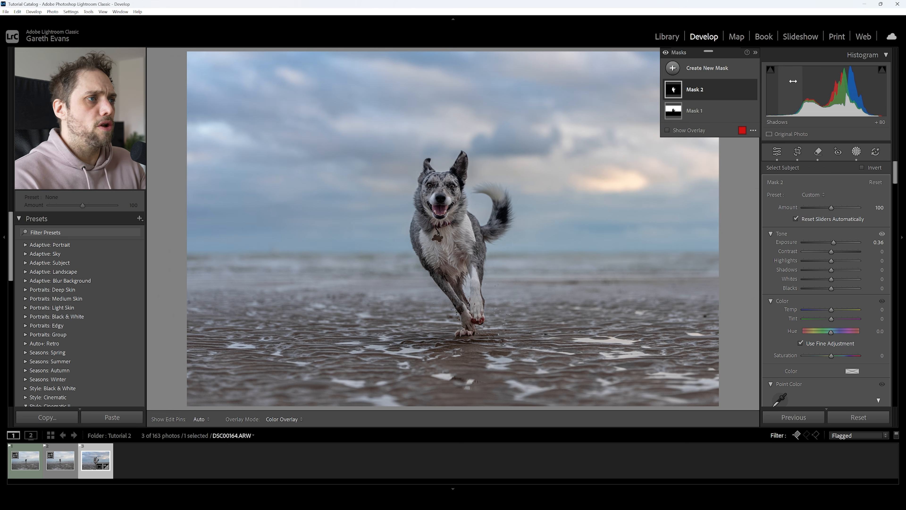
Step: Try a brush mask of size 20 over the sky beside the dog with exposure 1.94, and delete that mask
left_click(718, 71)
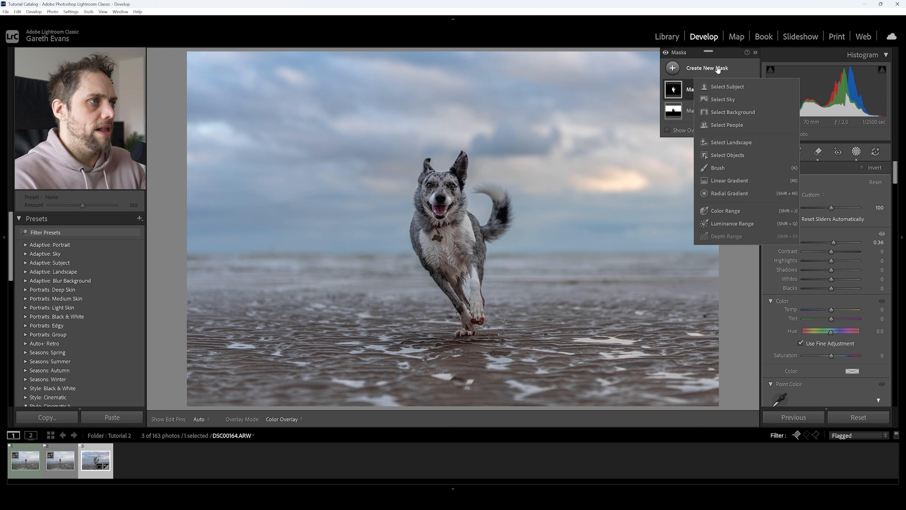
left_click(733, 167)
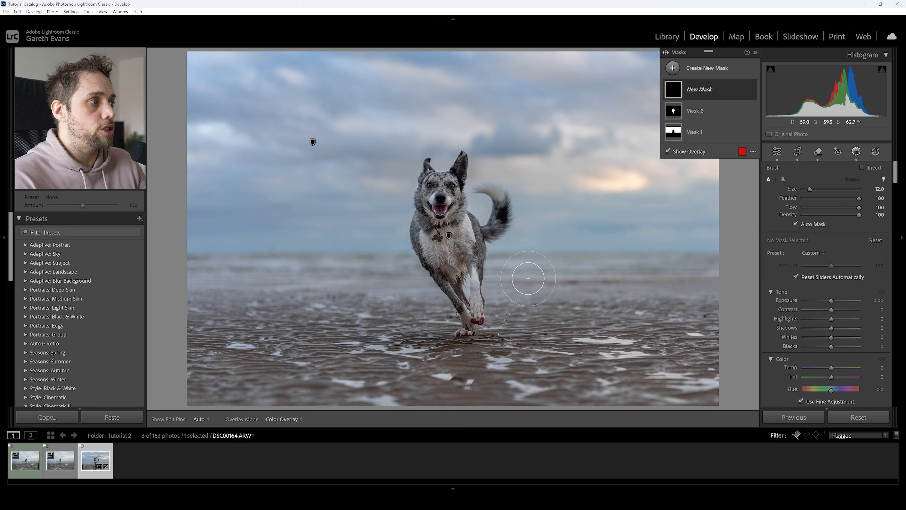
scroll(528, 278, "up", 4)
mouse_move(625, 232)
left_mouse_down()
mouse_move(575, 252)
mouse_move(641, 194)
mouse_move(612, 231)
mouse_move(577, 201)
mouse_move(601, 257)
mouse_move(580, 147)
mouse_move(631, 208)
left_mouse_up()
left_click_drag(832, 301, 845, 299)
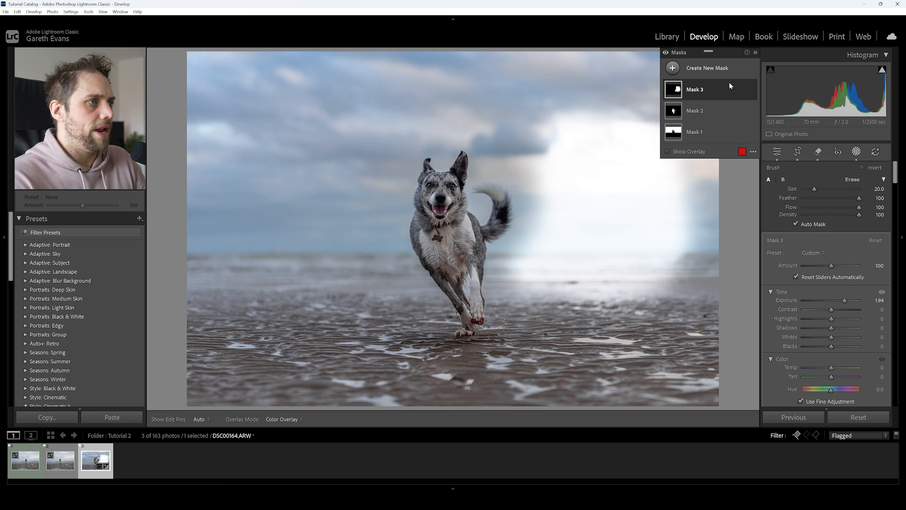
left_click(751, 89)
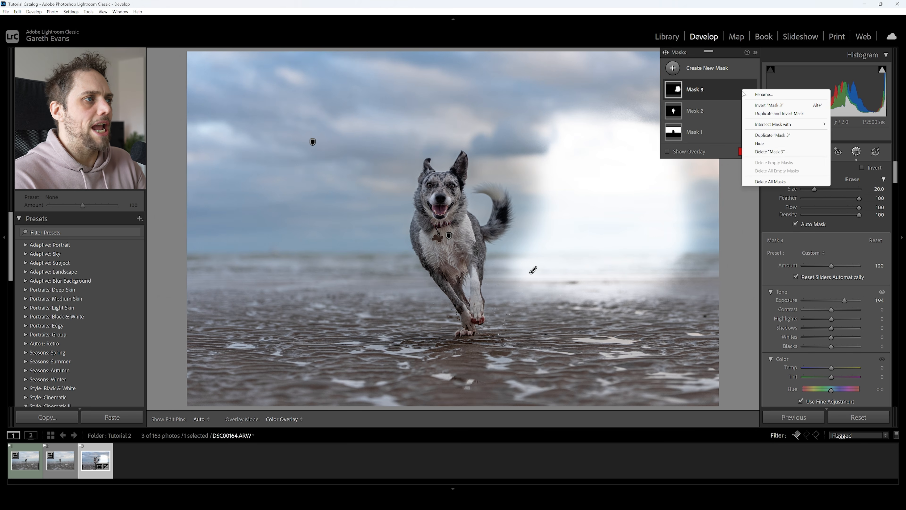
left_click(776, 152)
Step: Add a linear gradient mask rising over the wet sand in the foreground and set its exposure to −1.18
left_click(708, 68)
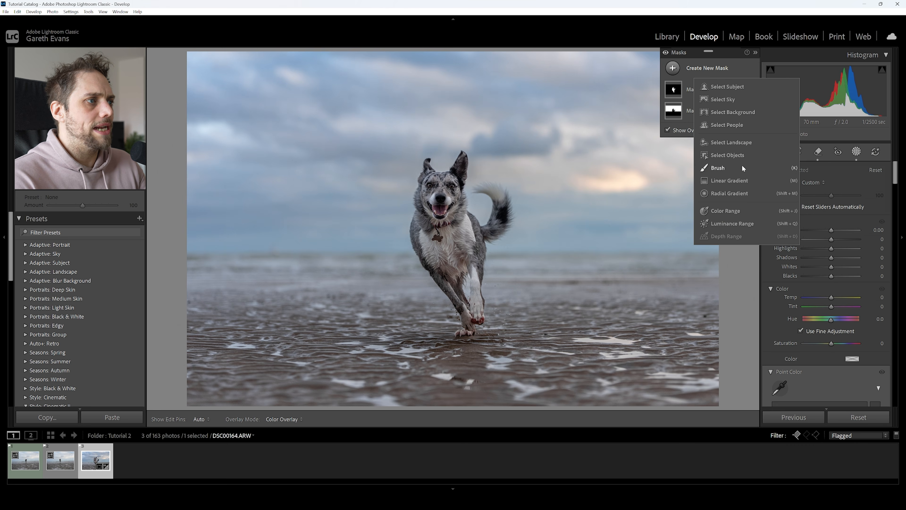
left_click(730, 181)
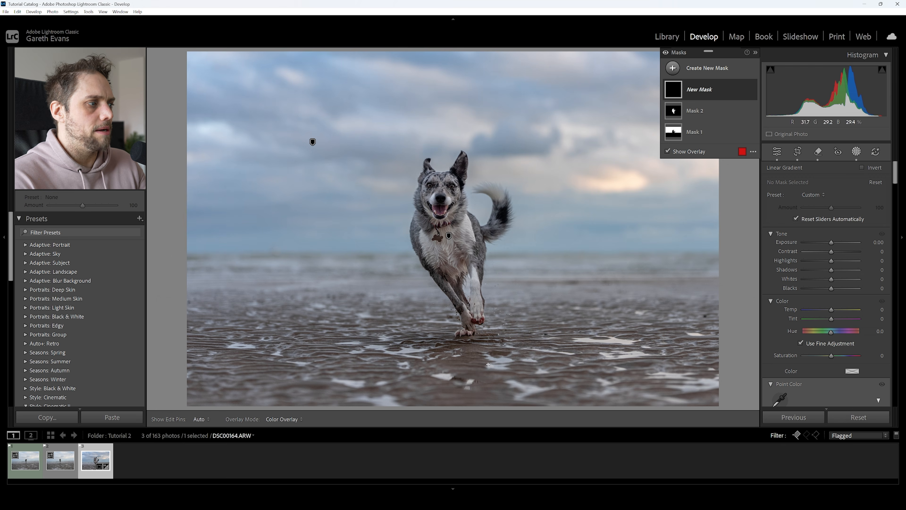
left_click_drag(469, 410, 468, 216)
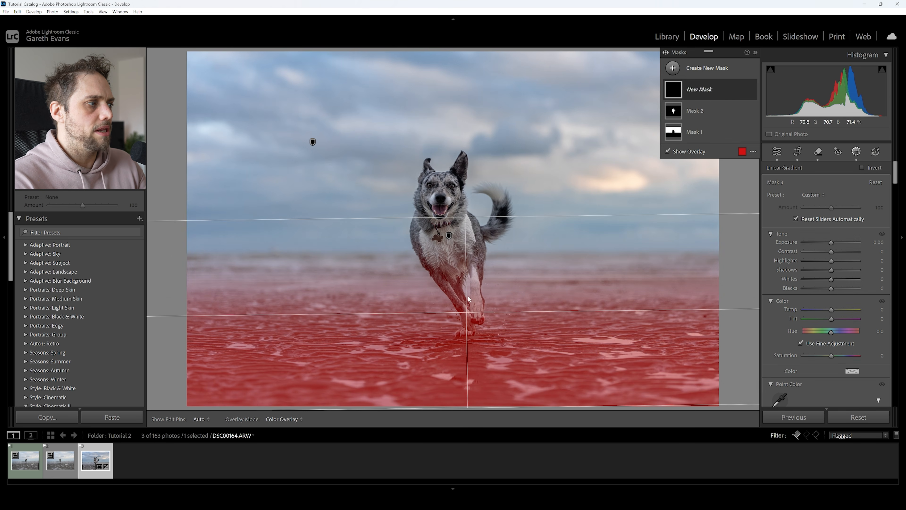
left_click_drag(465, 313, 469, 374)
left_click_drag(833, 241, 823, 243)
Step: Add a large radial gradient mask centred on the dog with feather 100 and exposure 0.46
left_click(699, 68)
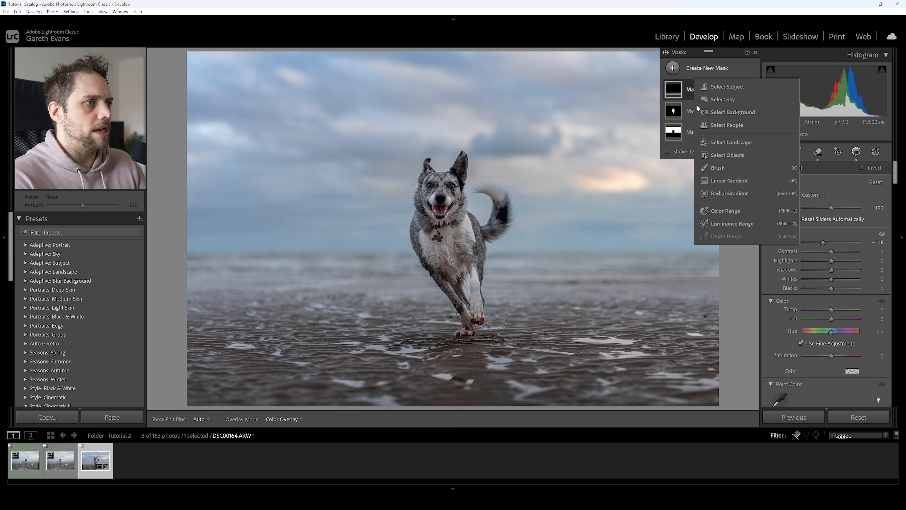
left_click(729, 193)
left_click_drag(438, 200, 642, 393)
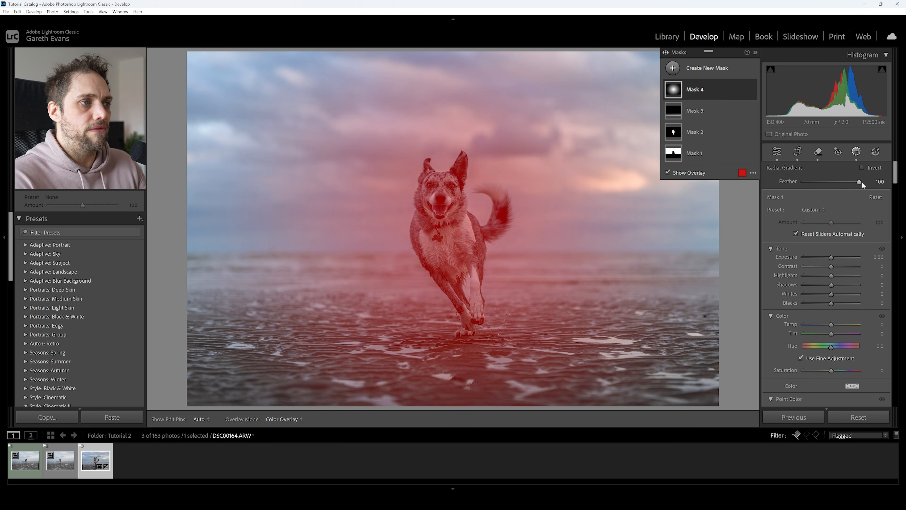
mouse_move(860, 181)
left_mouse_down()
mouse_move(789, 180)
mouse_move(862, 181)
left_mouse_up()
left_click_drag(832, 257, 835, 258)
Step: Add a linear gradient mask descending over the sky, intersect it with a sky selection, and set its exposure to −0.81
left_click(721, 68)
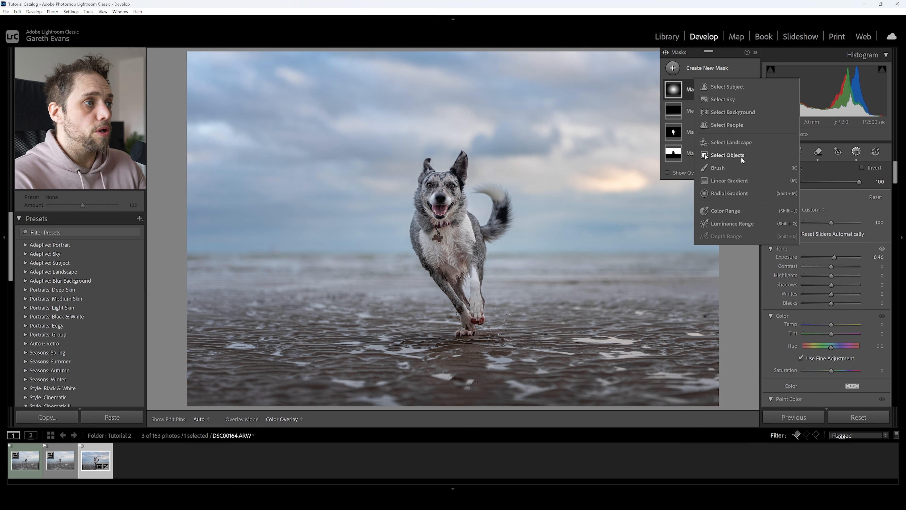
left_click(729, 180)
left_click_drag(463, 50, 465, 286)
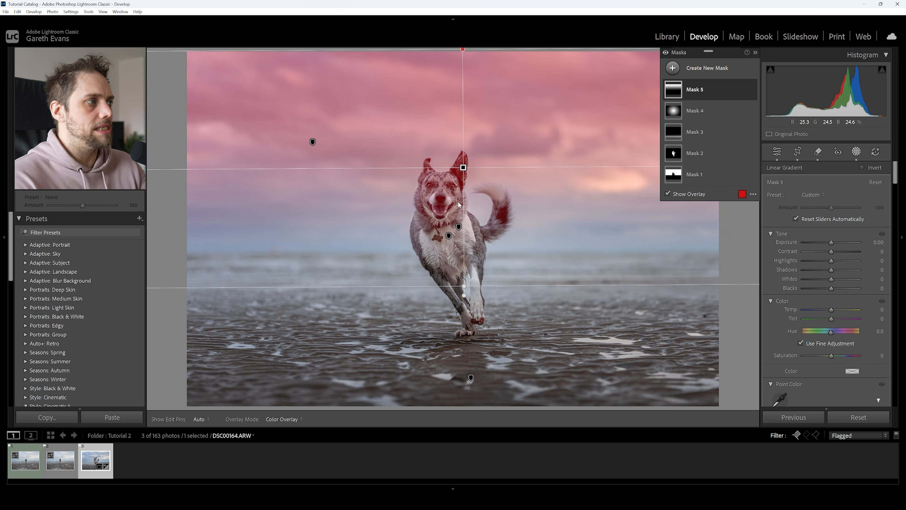
right_click(719, 90)
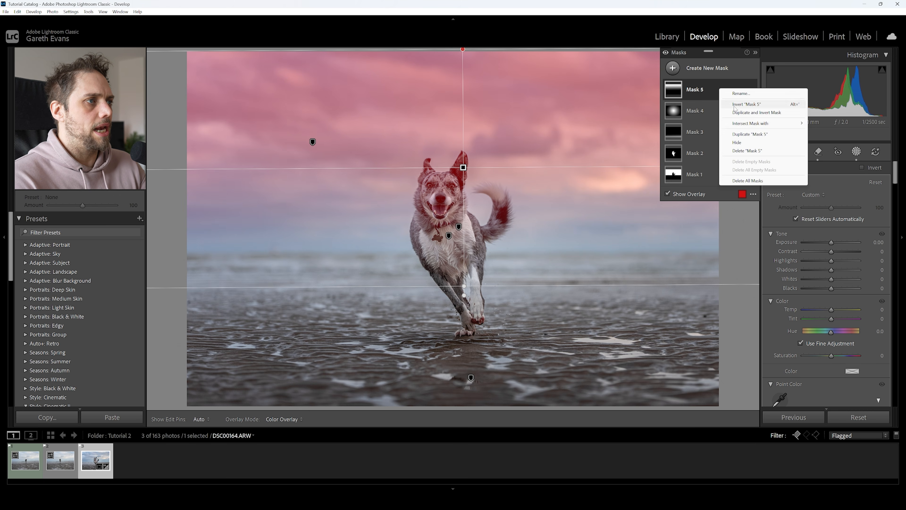
mouse_move(749, 124)
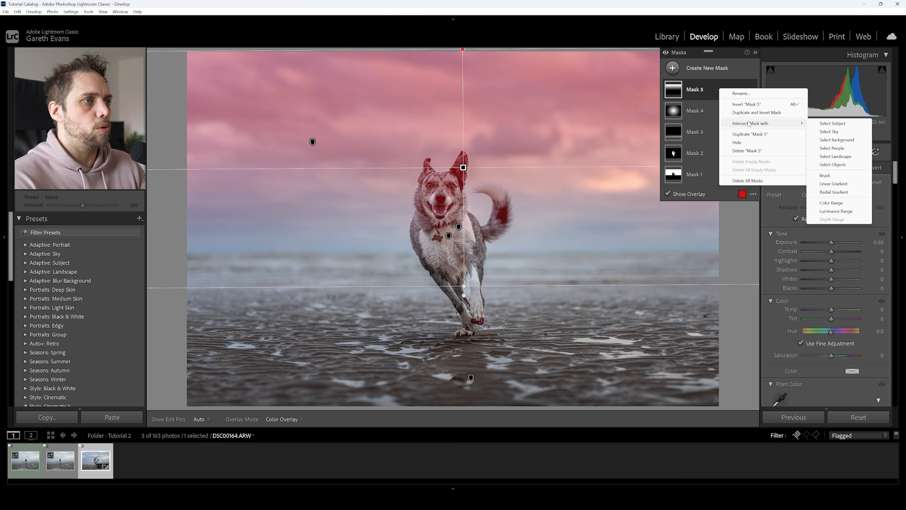
left_click(833, 132)
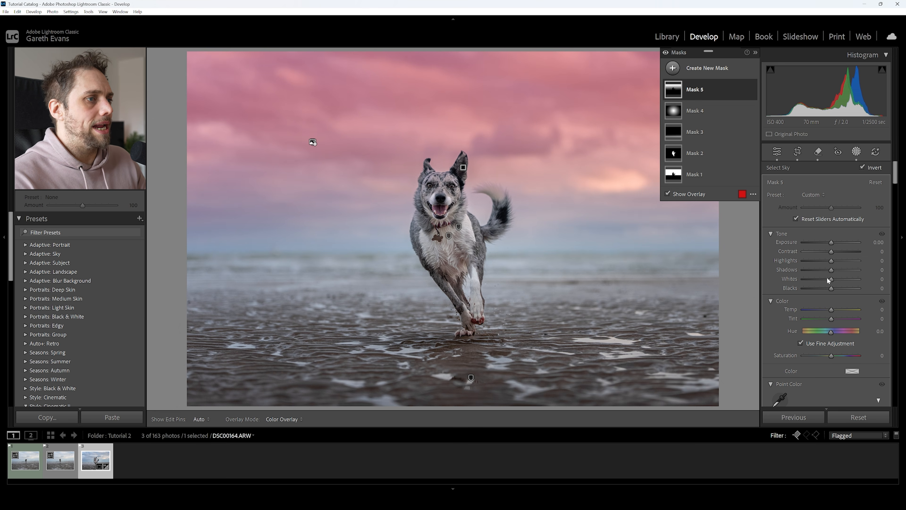
left_click_drag(832, 243, 826, 242)
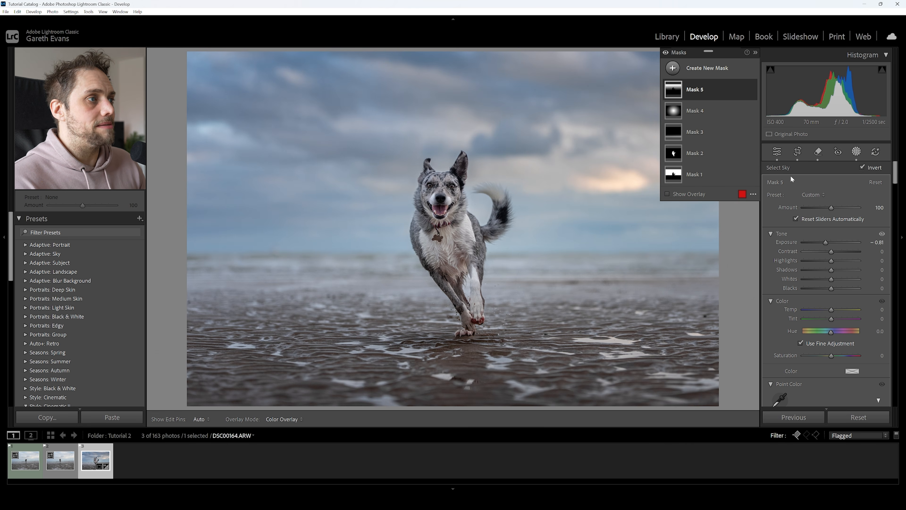
Step: Rename the sky, dog and foreground masks as Sky, Nala and Foreground
left_click(699, 174)
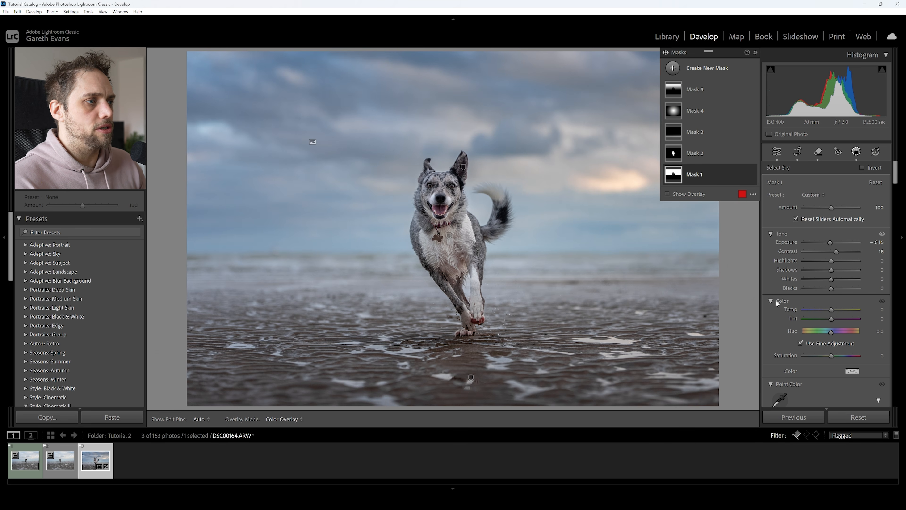
double_click(698, 174)
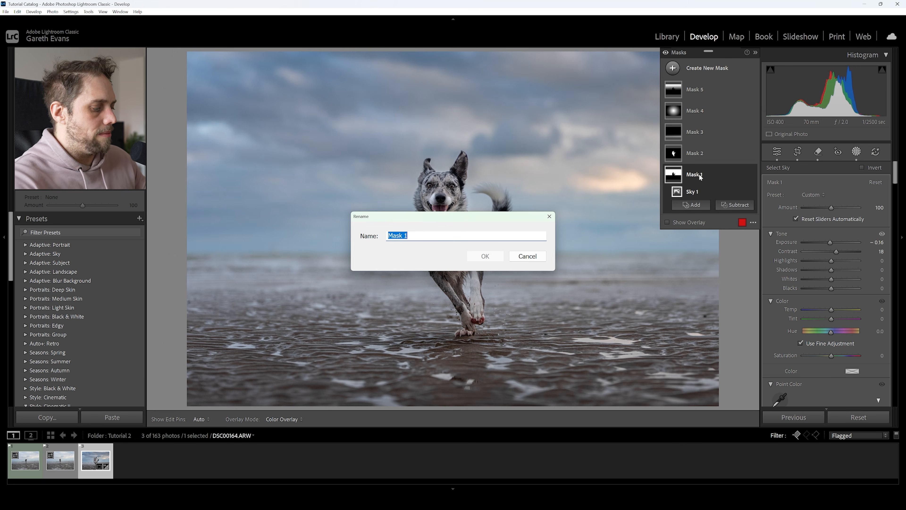
type("Sky")
key("Return")
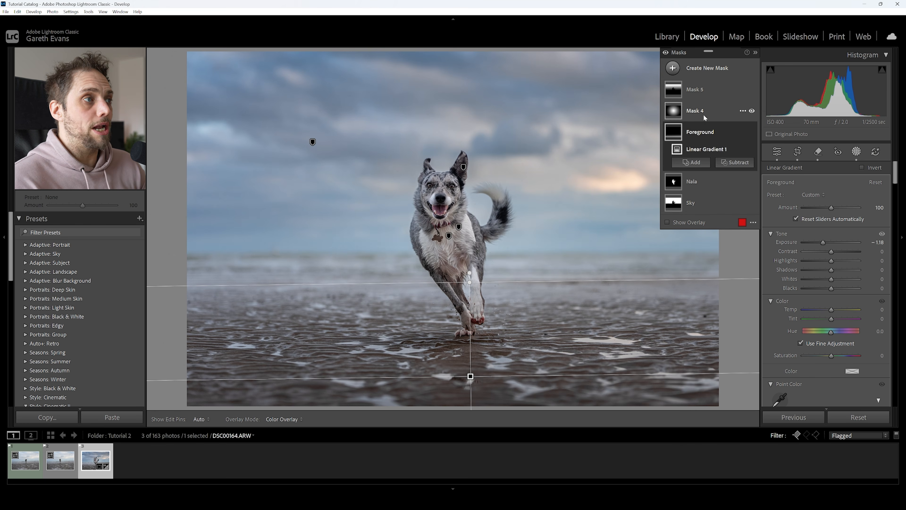
Step: Check the coverage of the radial gradient mask with its overlay, and set the Sky mask's saturation to −15
left_click(704, 114)
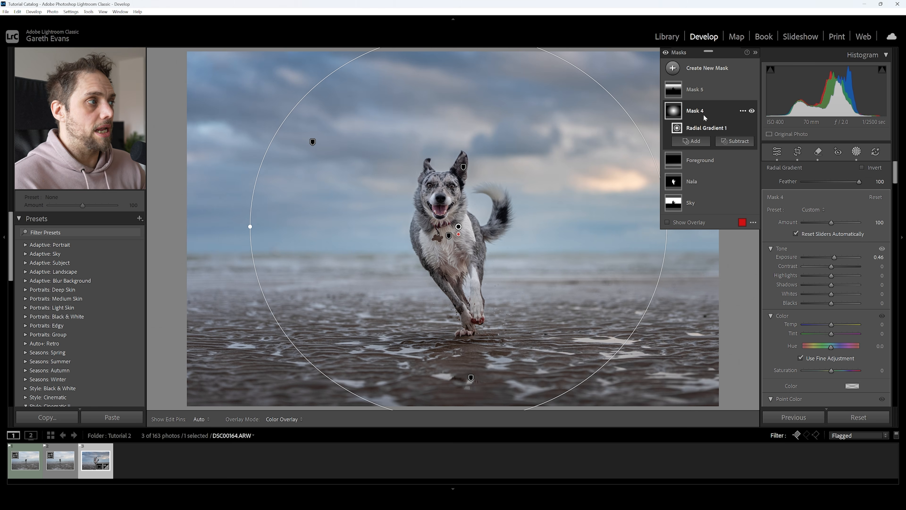
key("o")
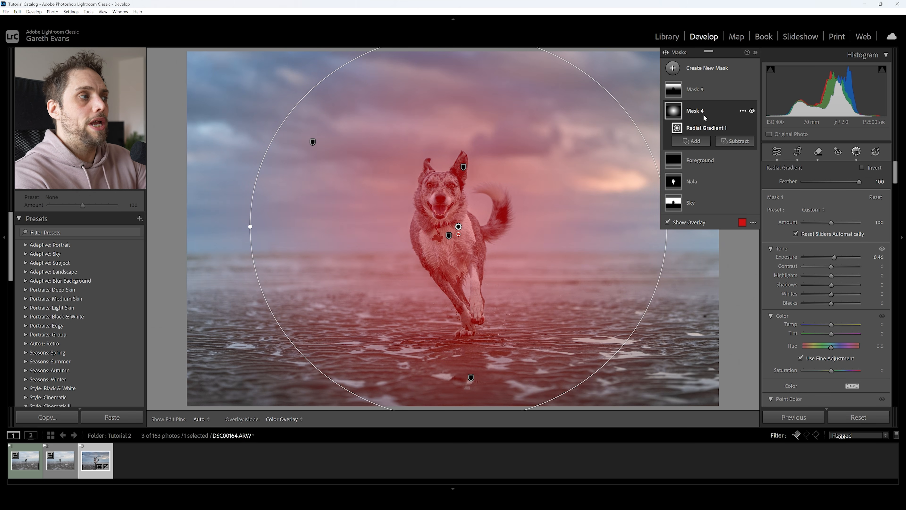
key("o")
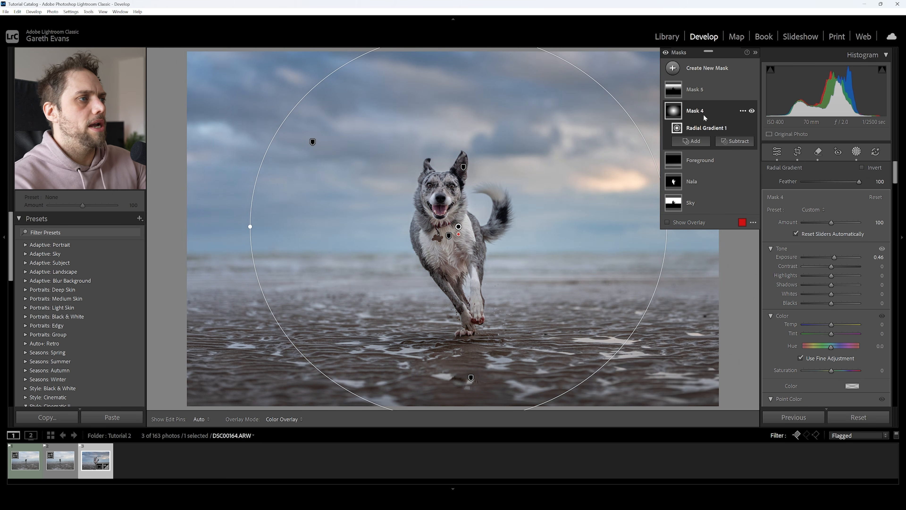
left_click(705, 202)
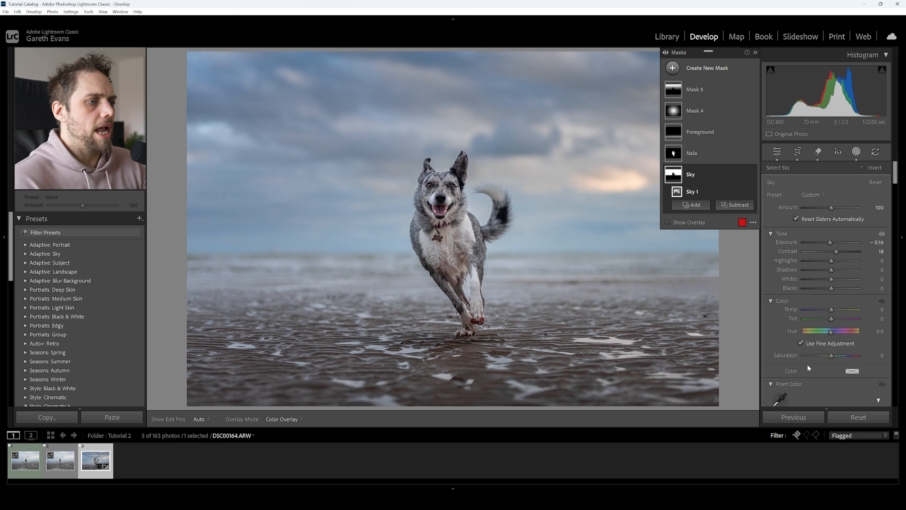
left_click_drag(830, 356, 826, 356)
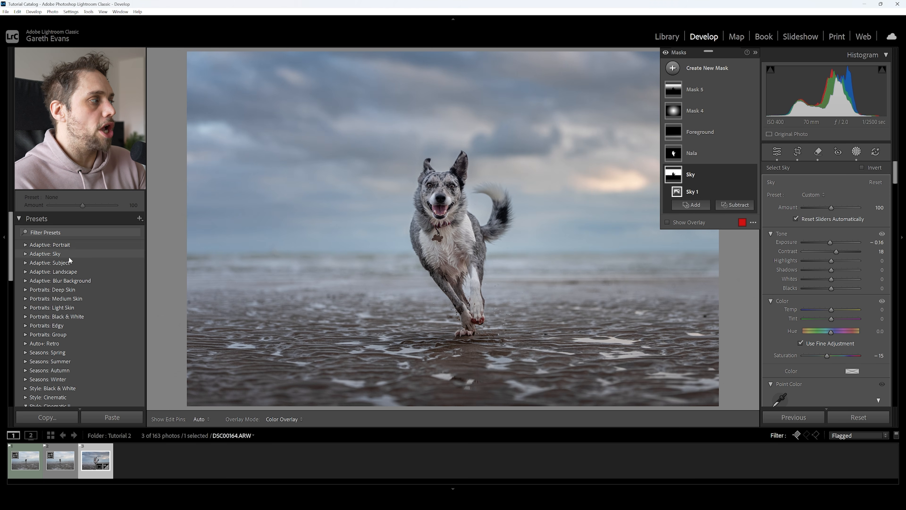
Step: Apply the Adaptive Sky preset Sunrise at amount 58 and examine the settings of its mask
left_click(27, 253)
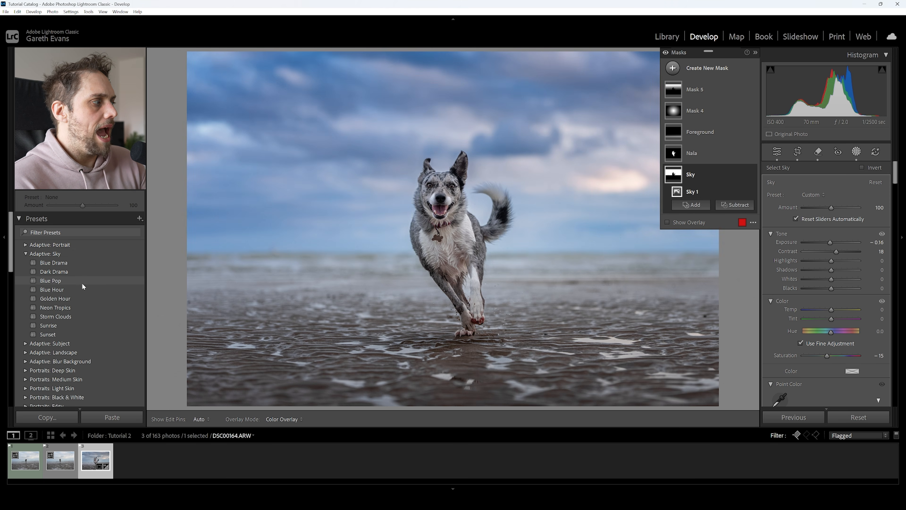
left_click(81, 323)
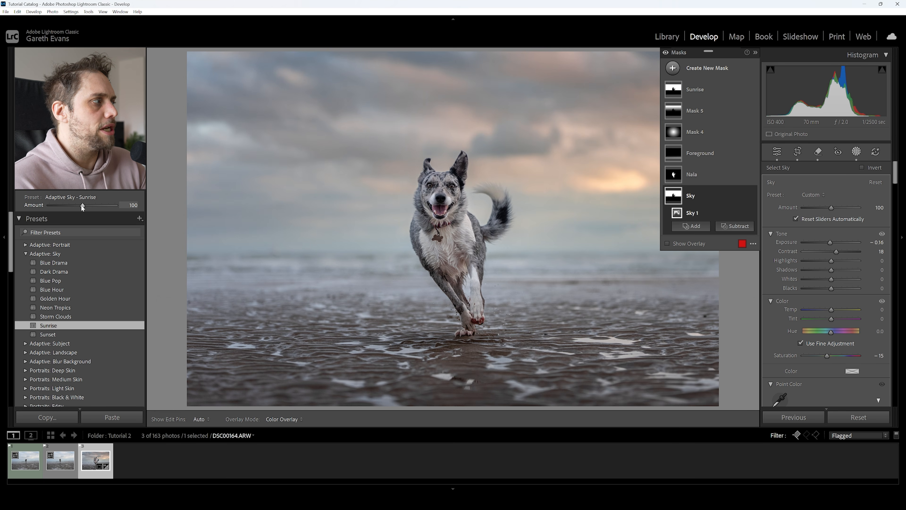
left_click_drag(80, 205, 69, 205)
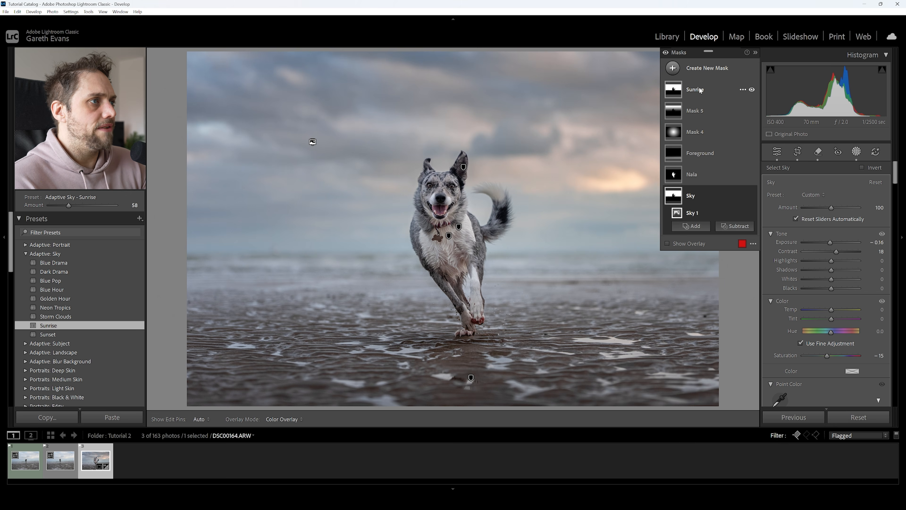
left_click(696, 97)
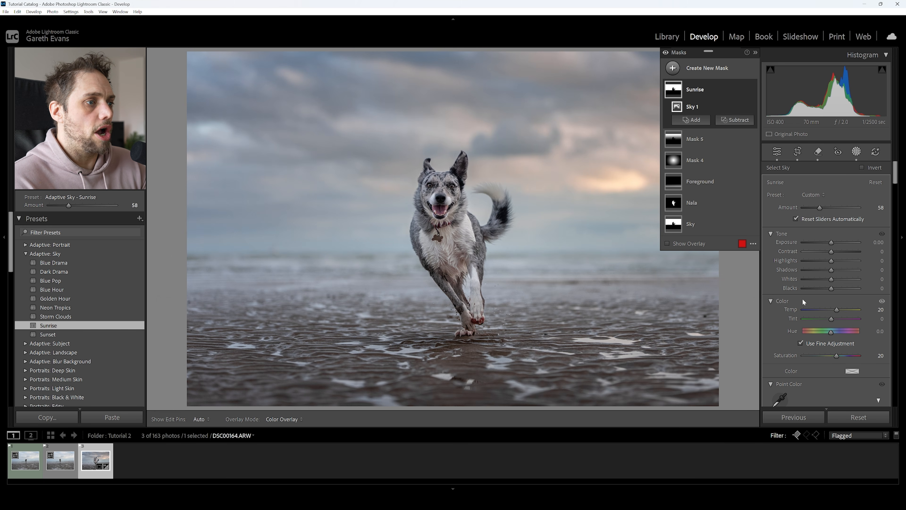
scroll(794, 312, "down", 2)
Step: Add a large radial gradient mask over the bright clouds beside the dog, with exposure 0.60 and temperature 11
left_click(717, 68)
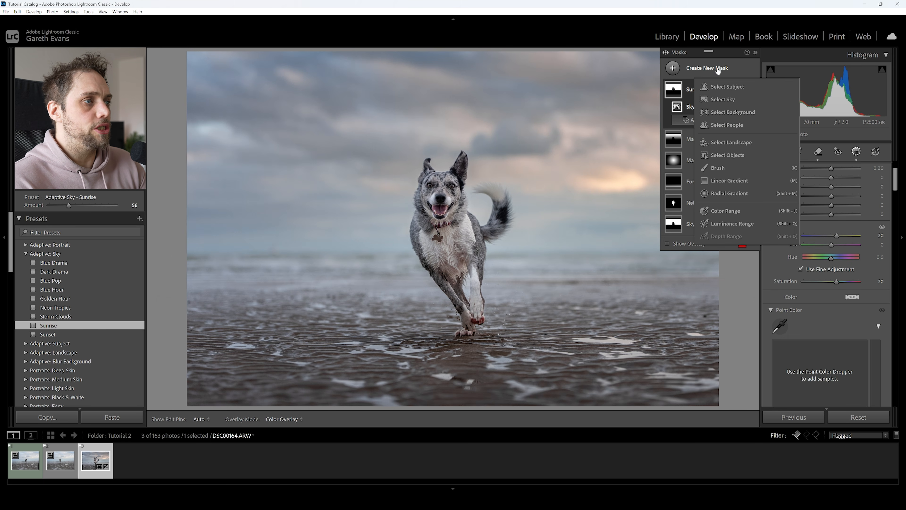
left_click(736, 193)
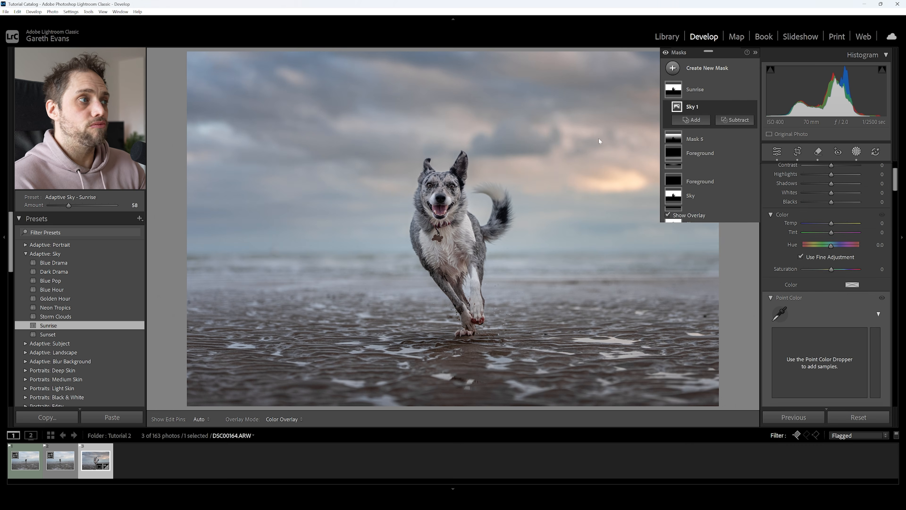
left_click_drag(587, 132, 684, 226)
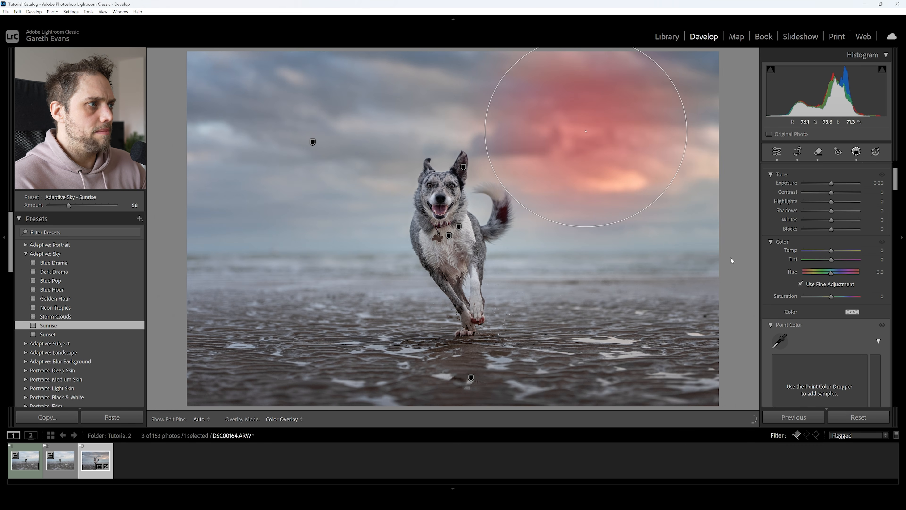
left_click_drag(748, 272, 746, 270)
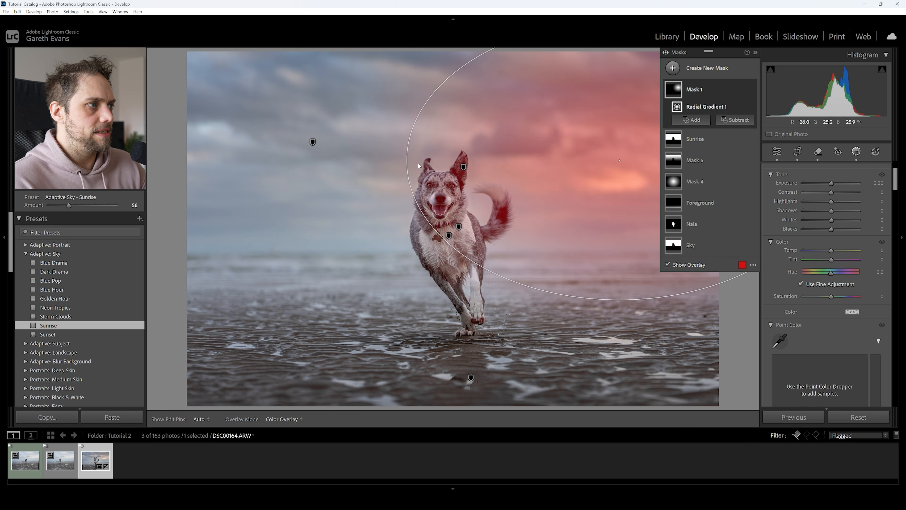
left_click_drag(621, 299, 620, 330)
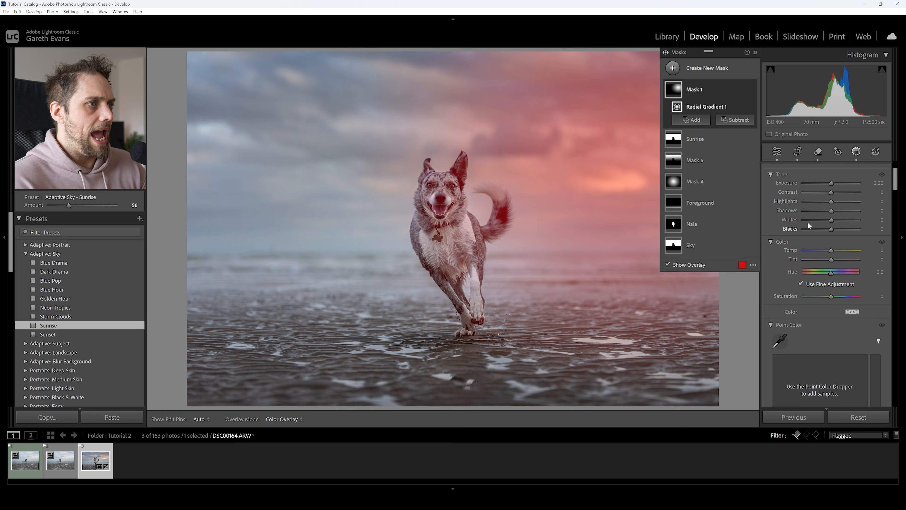
left_click_drag(832, 184, 836, 183)
left_click_drag(832, 249, 835, 249)
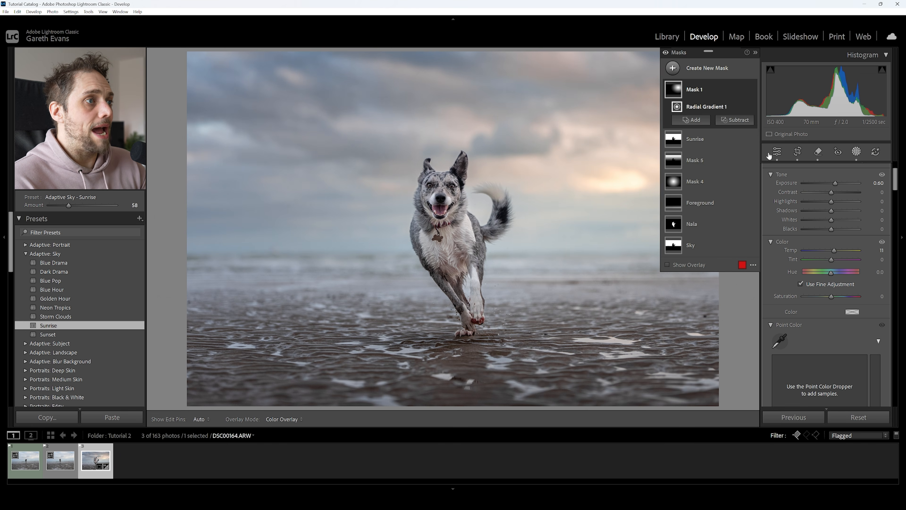
Step: Set the whole photo's contrast to +13 and compare it with the original, finishing in a side-by-side before and after view
left_click(777, 152)
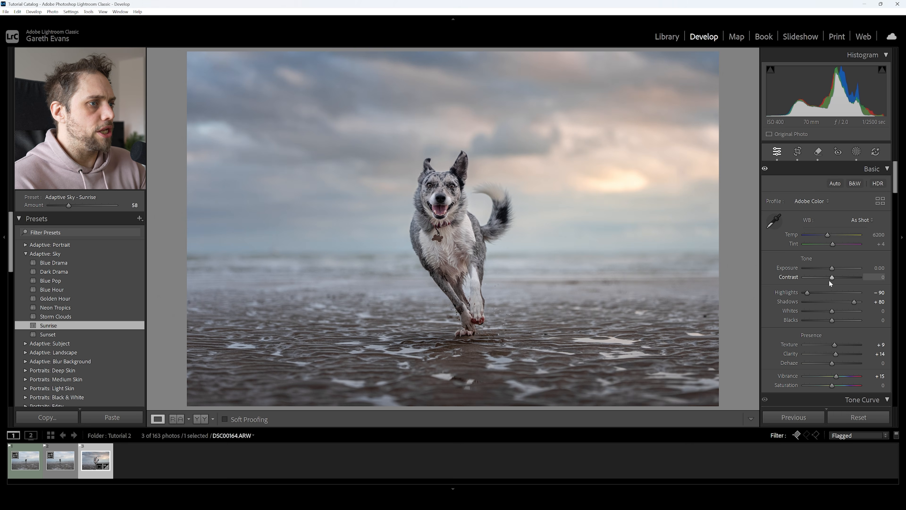
left_click_drag(832, 277, 835, 277)
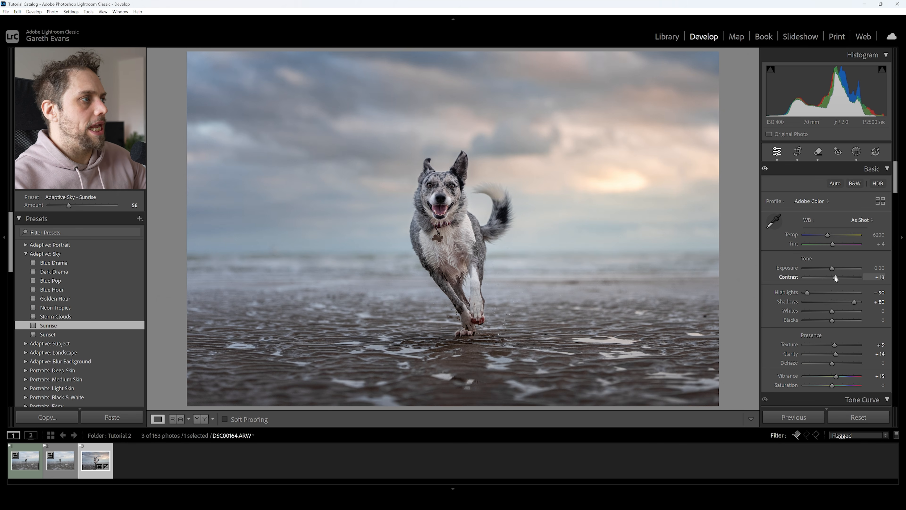
key("backslash")
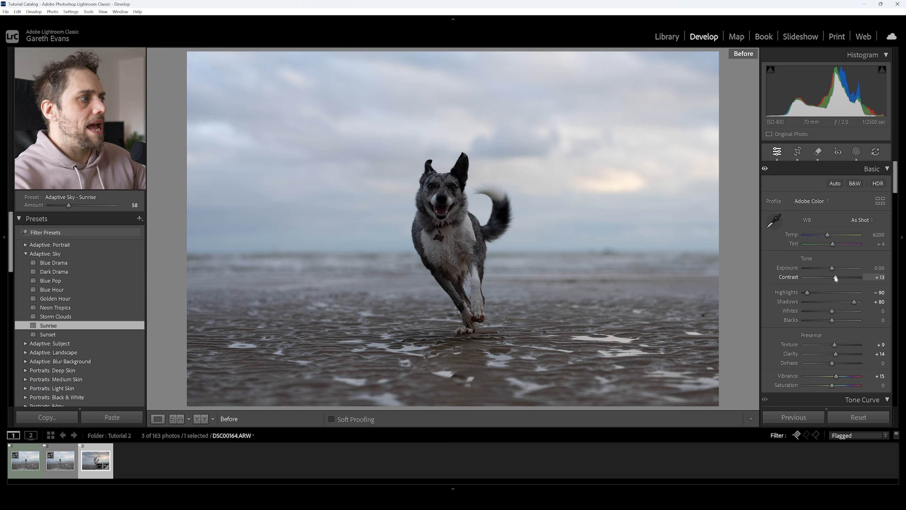
key("backslash")
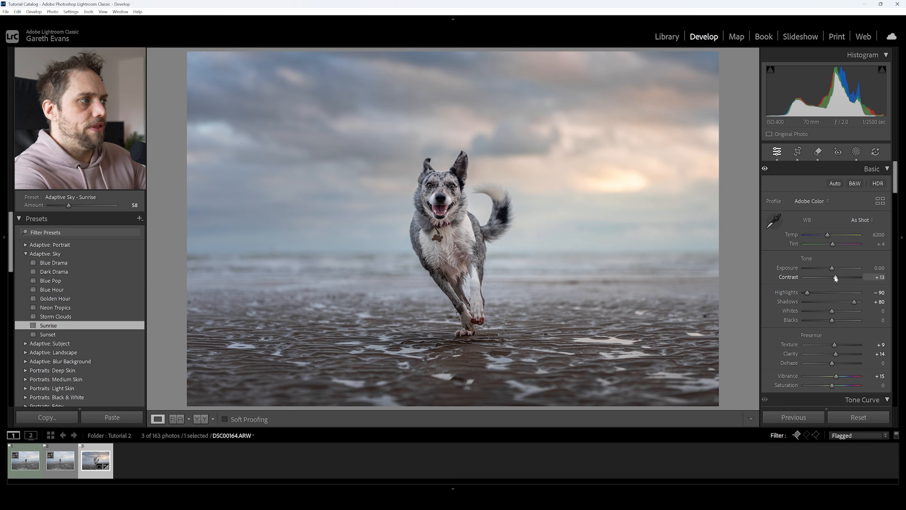
key("backslash")
key("backslash")
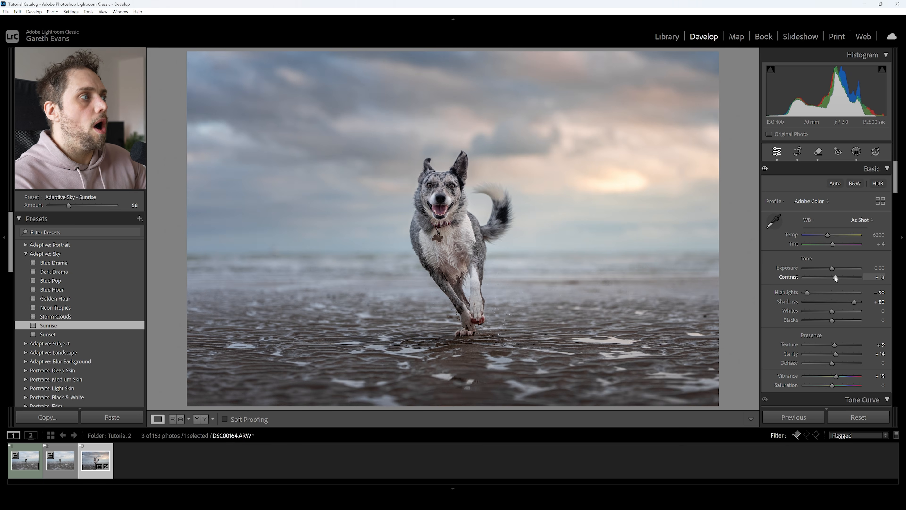
key("y")
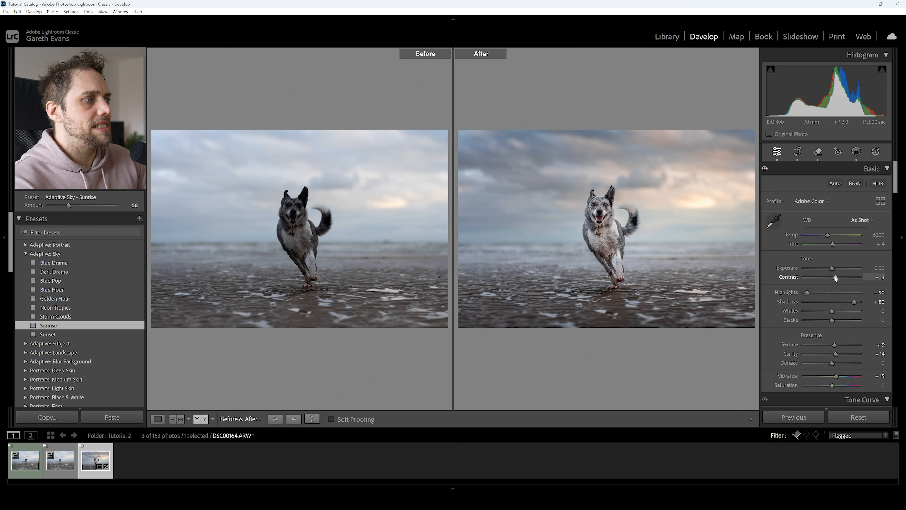
Step: Return to the single-photo view and remove the green color label from the first flagged photo, DSC00152
key("y")
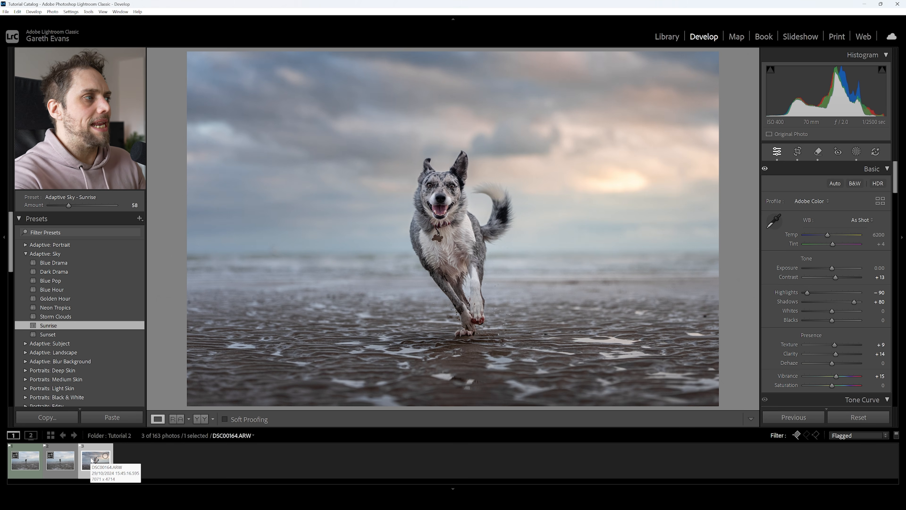
left_click(30, 464)
right_click(30, 464)
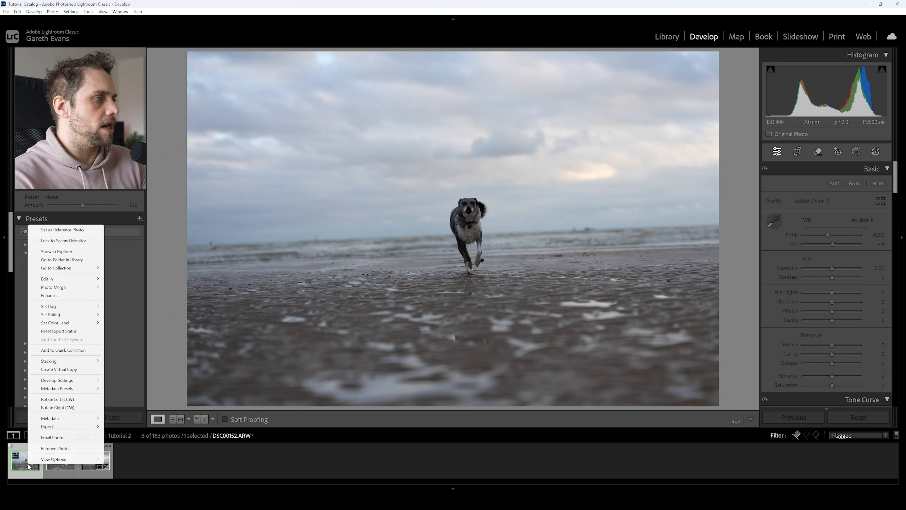
mouse_move(79, 323)
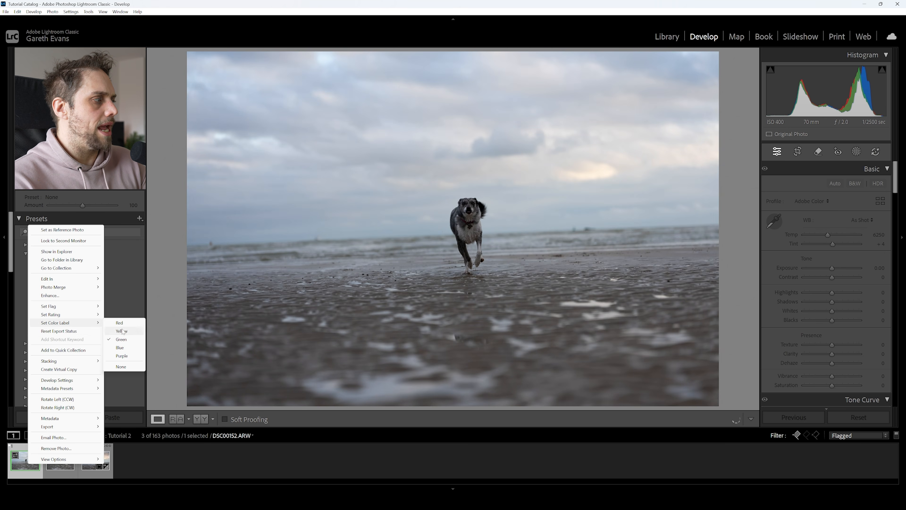
left_click(121, 366)
Step: Give the edited dog photo DSC00164 a green color label and a five-star rating
left_click(93, 462)
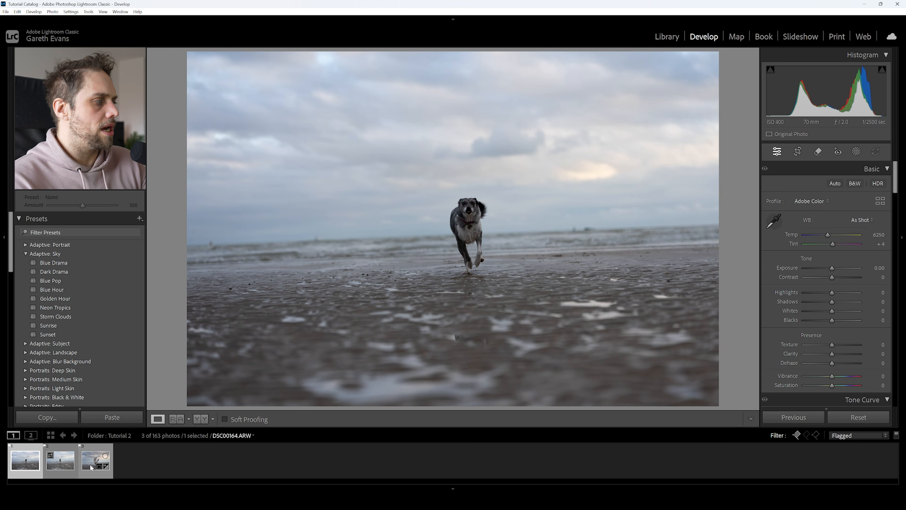
right_click(92, 463)
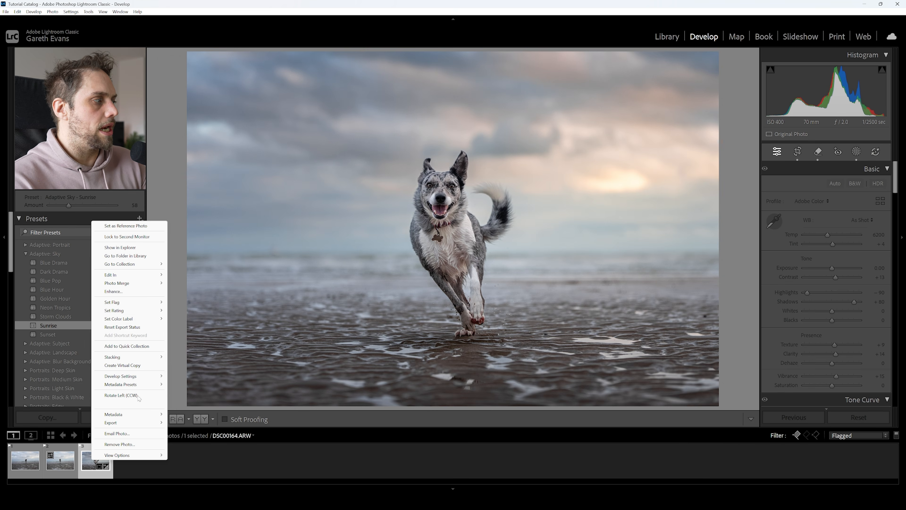
mouse_move(150, 319)
left_click(200, 335)
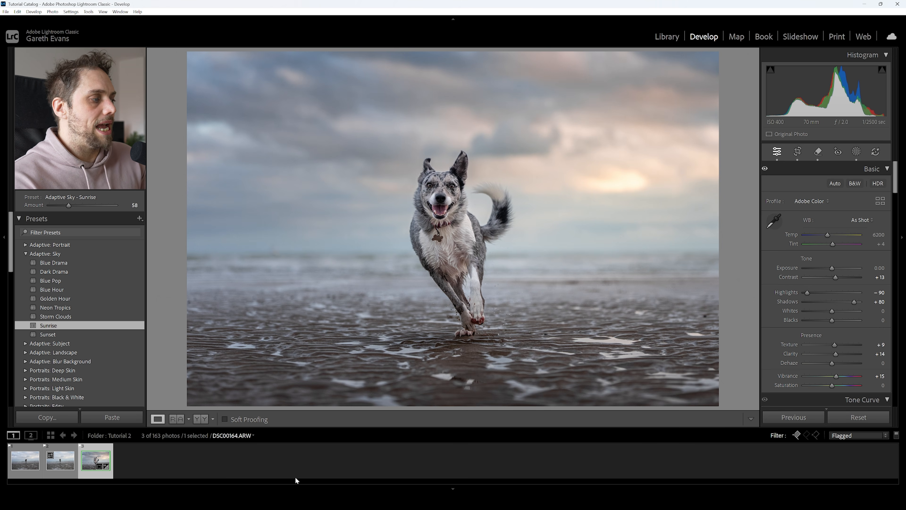
key("5")
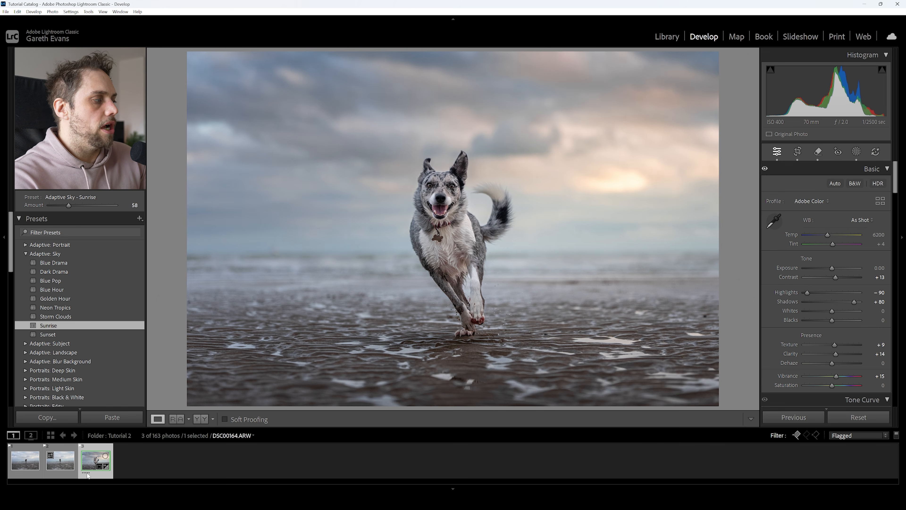
Step: Turn the filmstrip filter off to look through all photos of the folder, and filter back to Flagged
left_click(855, 433)
left_click(820, 357)
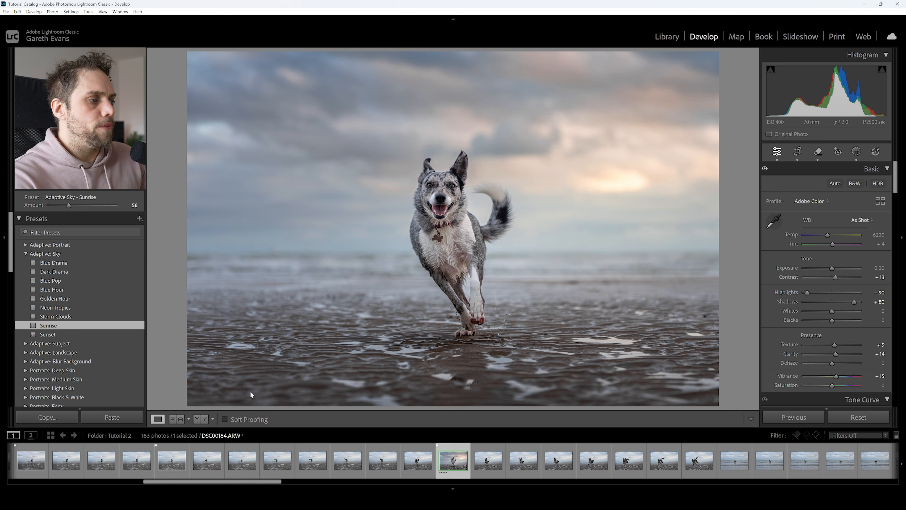
left_click_drag(252, 481, 244, 481)
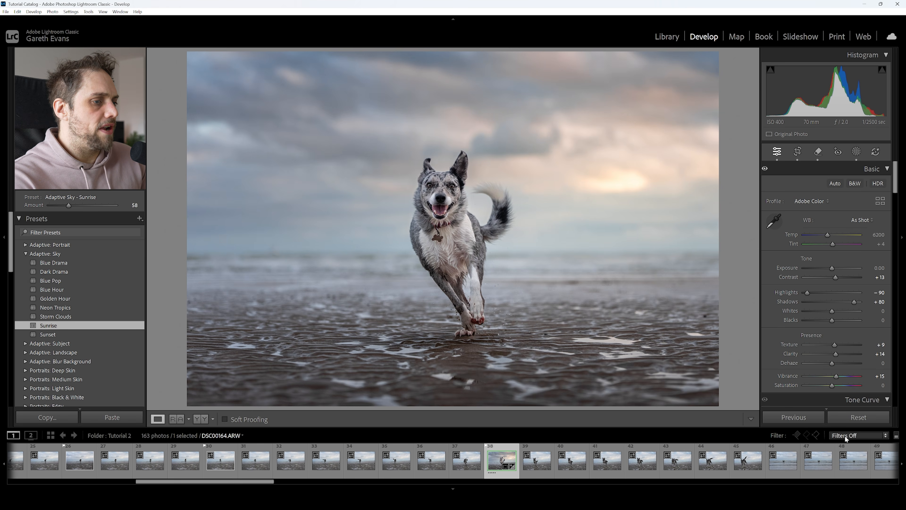
left_click(844, 435)
left_click(821, 370)
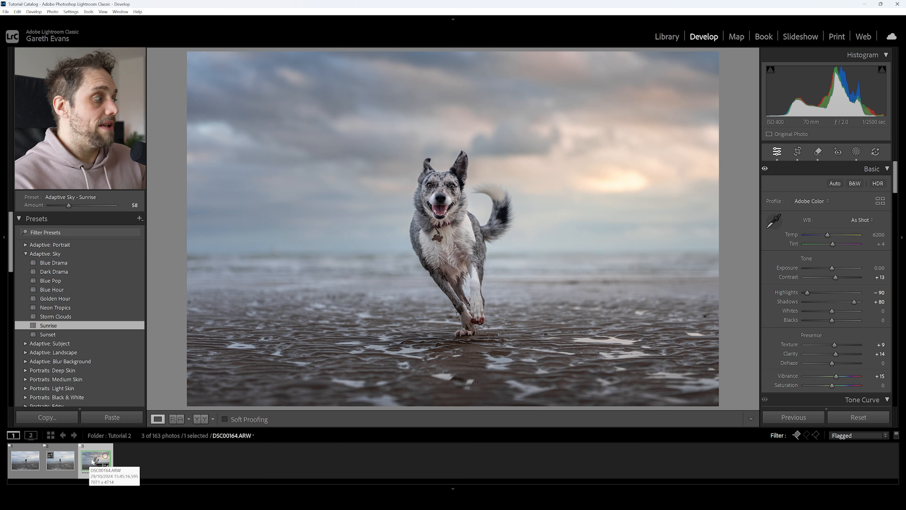
Step: Add the other two flagged photos to the selection and take them out again
left_click(70, 468, "ctrl")
left_click(35, 456, "ctrl")
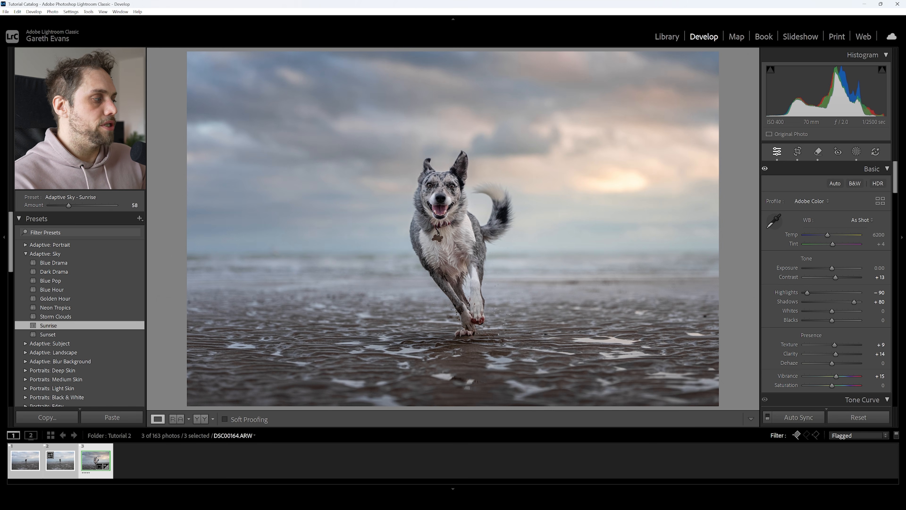
left_click(53, 472, "ctrl")
left_click(25, 464, "ctrl")
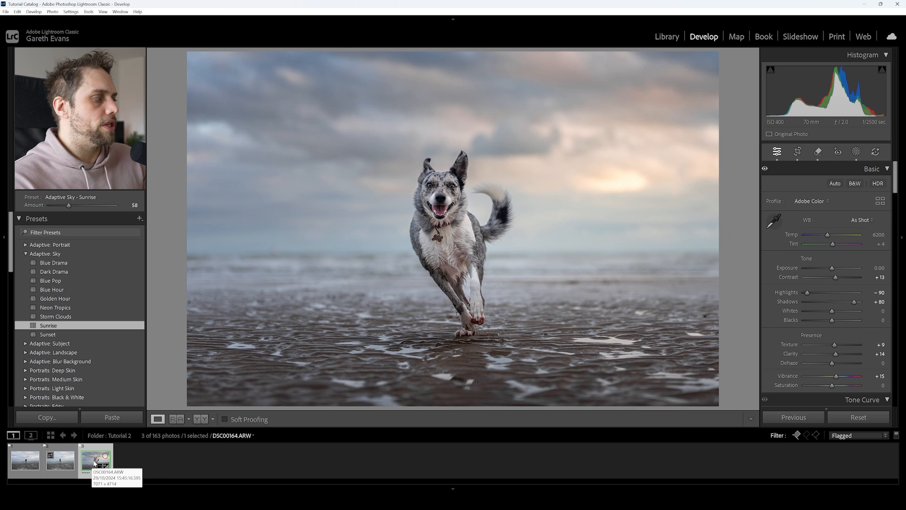
Step: Start exporting the edited dog photo to the hard drive and browse to the Edited folder inside Lightroom Tutorial as destination
right_click(94, 461)
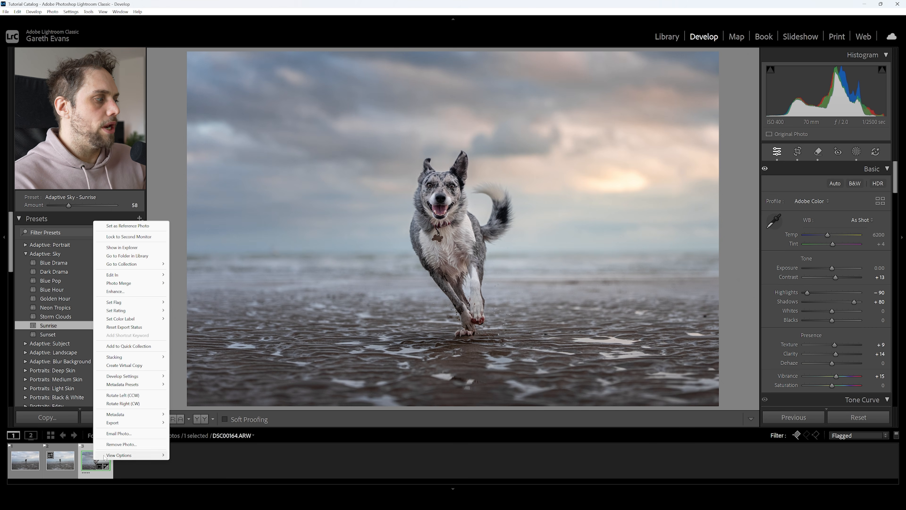
mouse_move(138, 427)
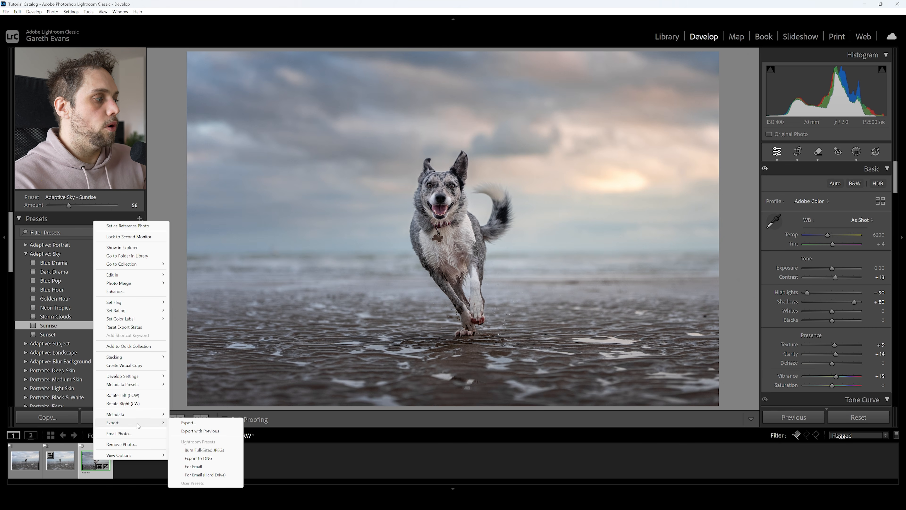
left_click(184, 423)
left_click_drag(607, 220, 361, 98)
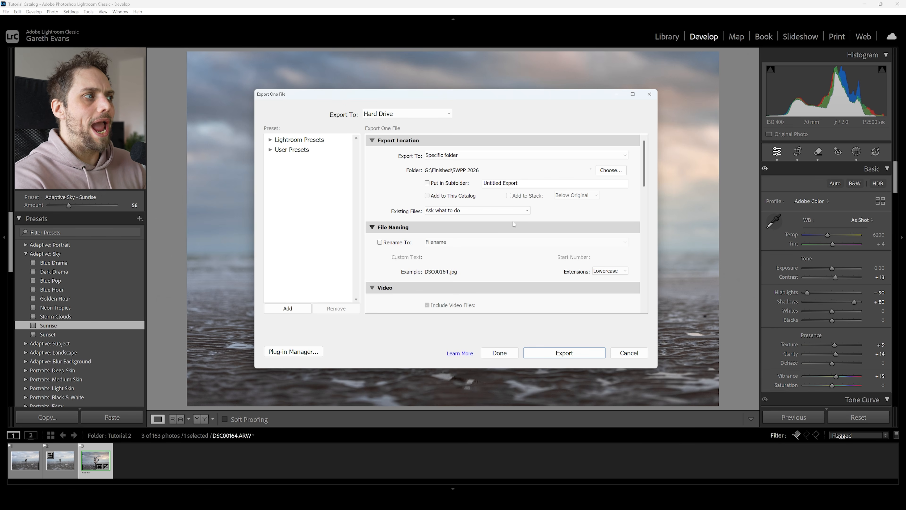
left_click(615, 173)
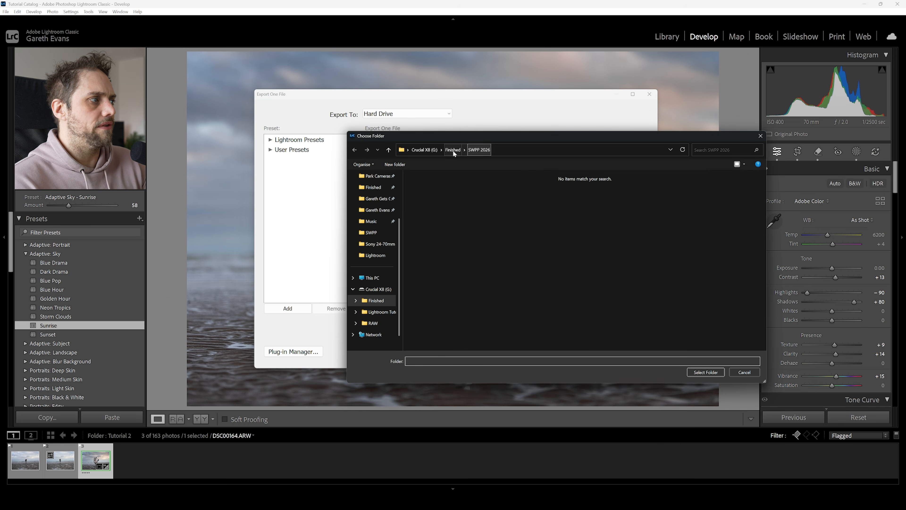
left_click(385, 313)
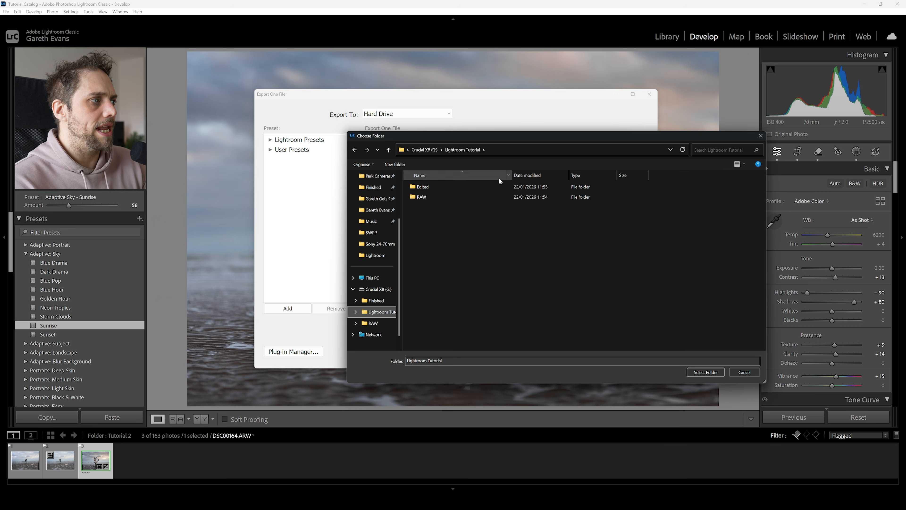
double_click(428, 186)
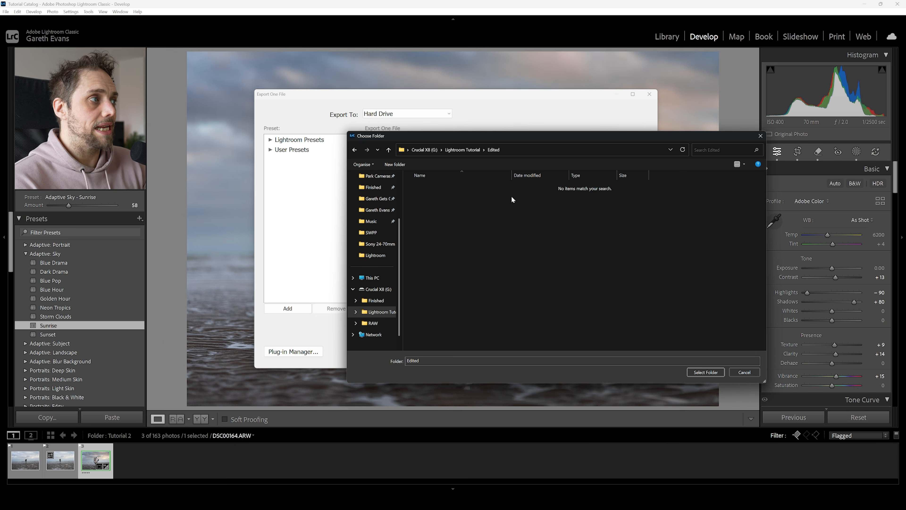
Step: Create a folder named Tutorial 2 inside Edited and choose it as the export location
right_click(463, 221)
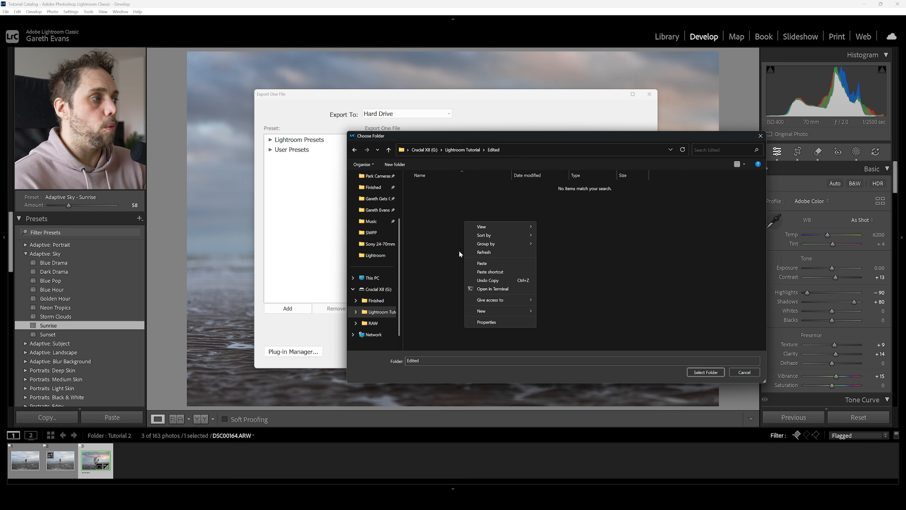
mouse_move(520, 311)
left_click(560, 311)
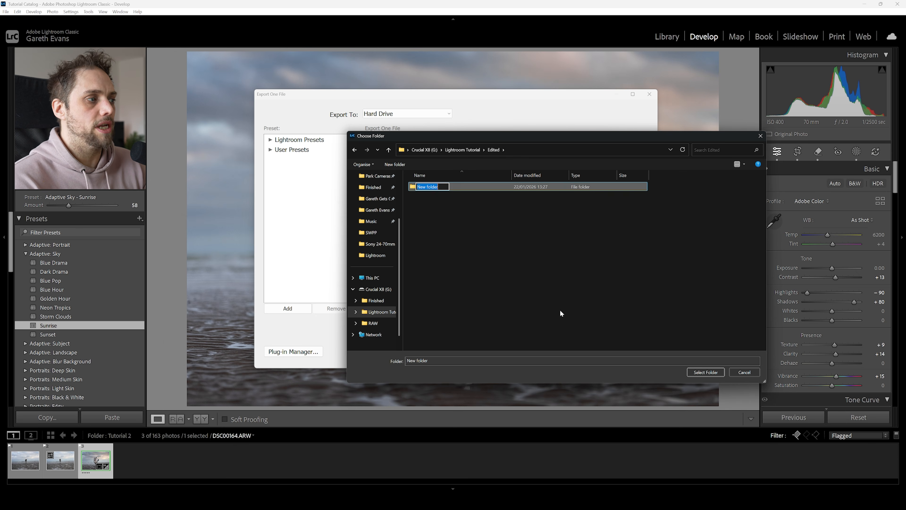
type("Tutorial 2")
key("Return")
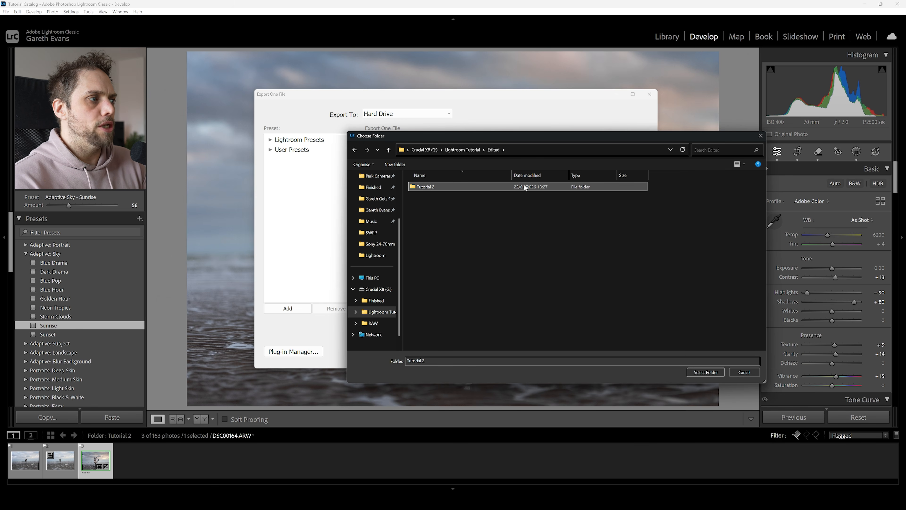
double_click(486, 185)
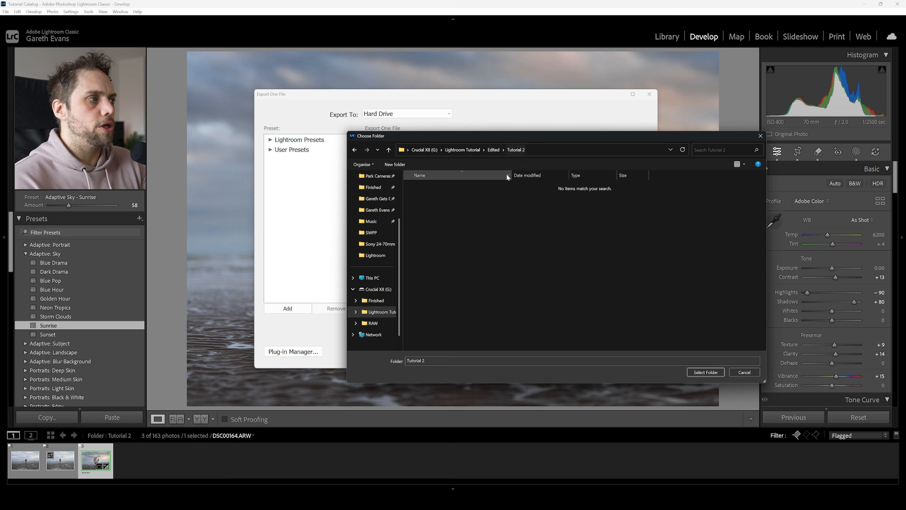
left_click(705, 372)
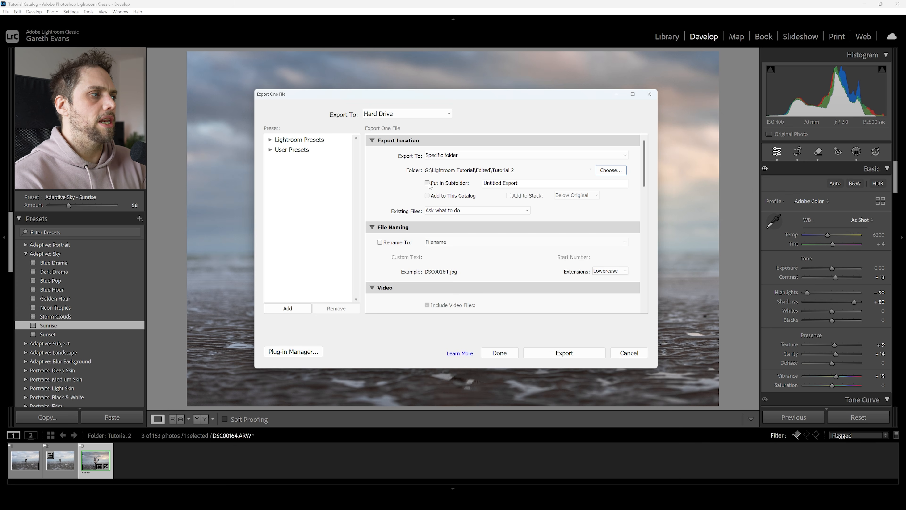
Step: Check the available image formats, keep JPEG at quality 100 in sRGB, and export the photo
scroll(643, 164, "down", 2)
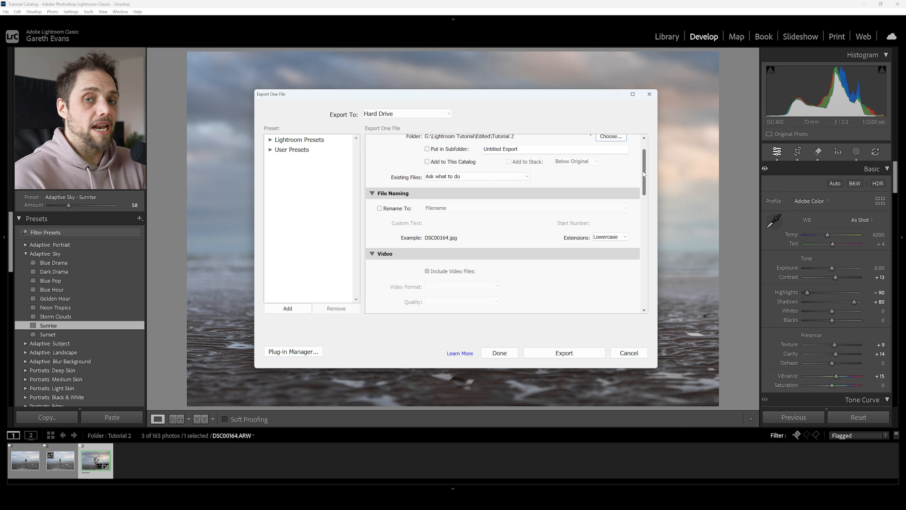
scroll(644, 174, "down", 6)
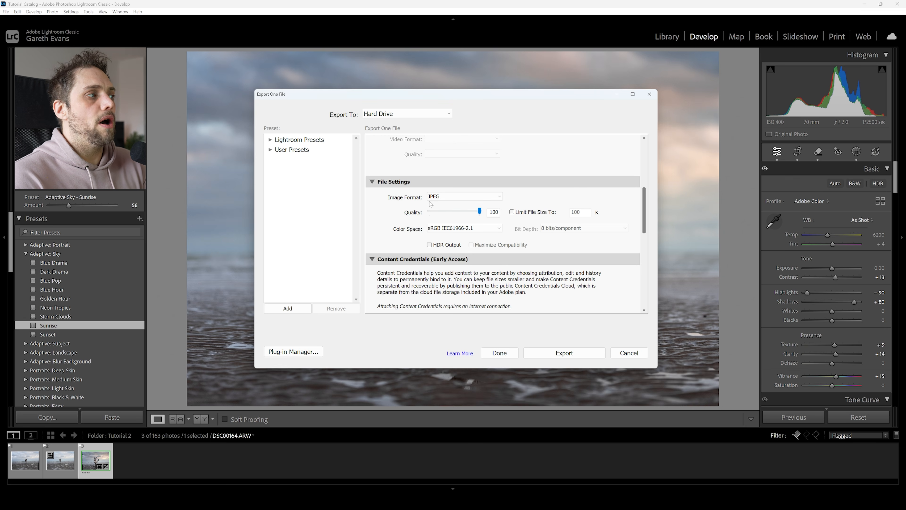
left_click(443, 198)
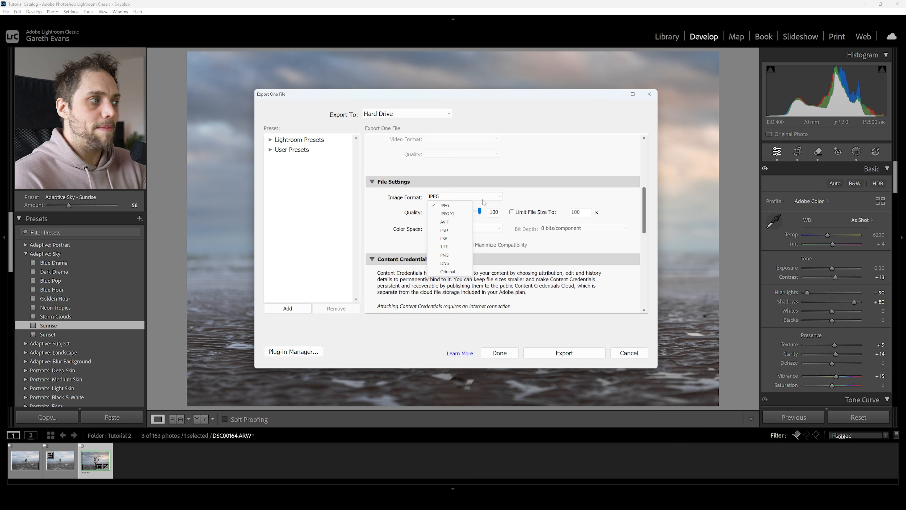
left_click(514, 204)
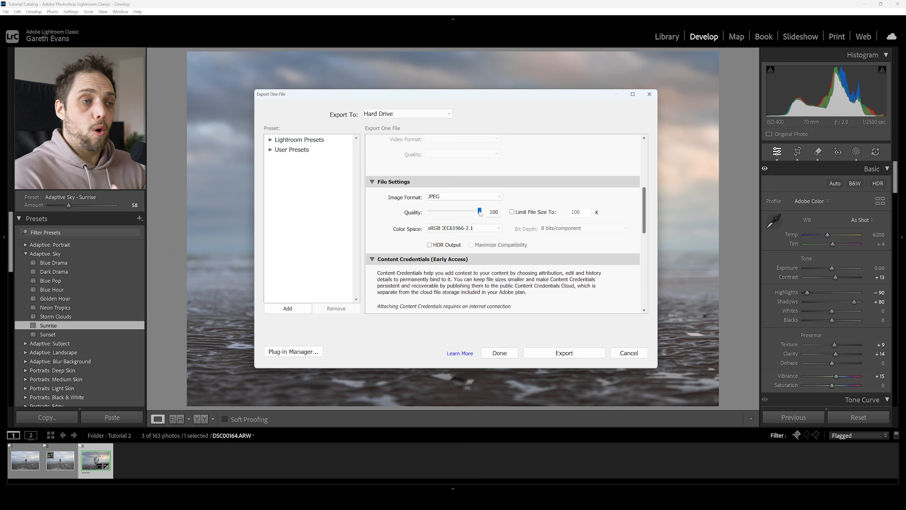
left_click(573, 357)
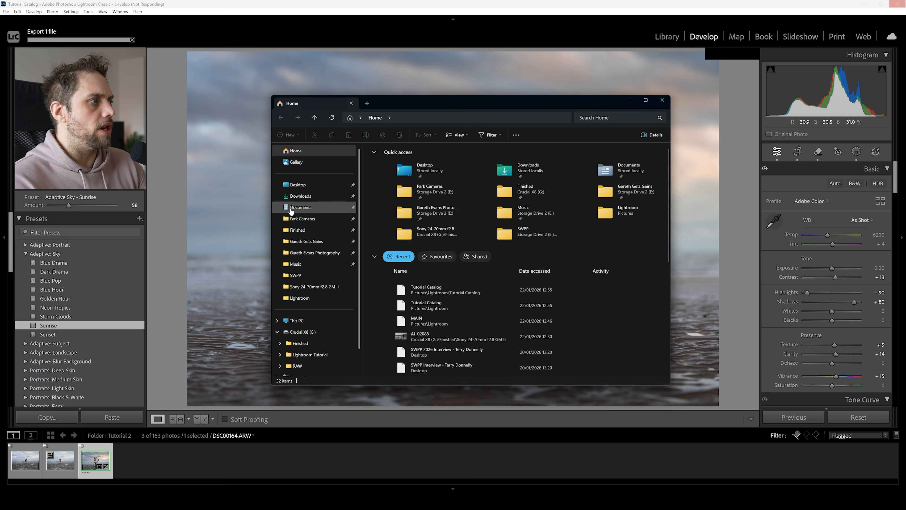
Step: In File Explorer, open the exported JPEG from Lightroom Tutorial, Edited, Tutorial 2, view it and close the viewer
left_click(310, 354)
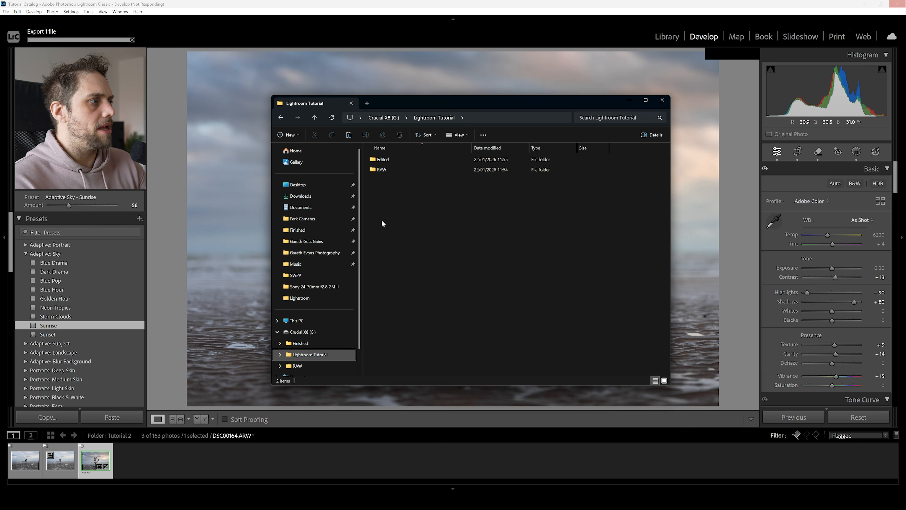
double_click(403, 160)
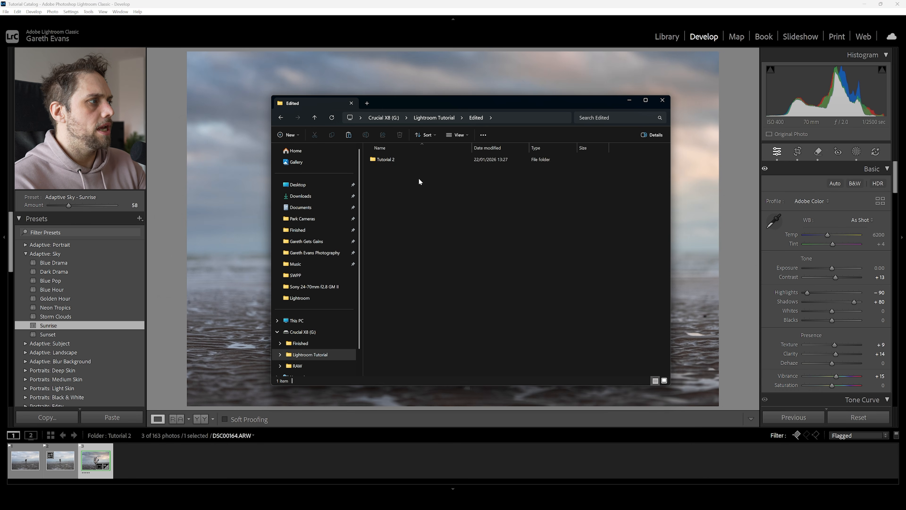
double_click(402, 159)
left_click(387, 173)
double_click(388, 173)
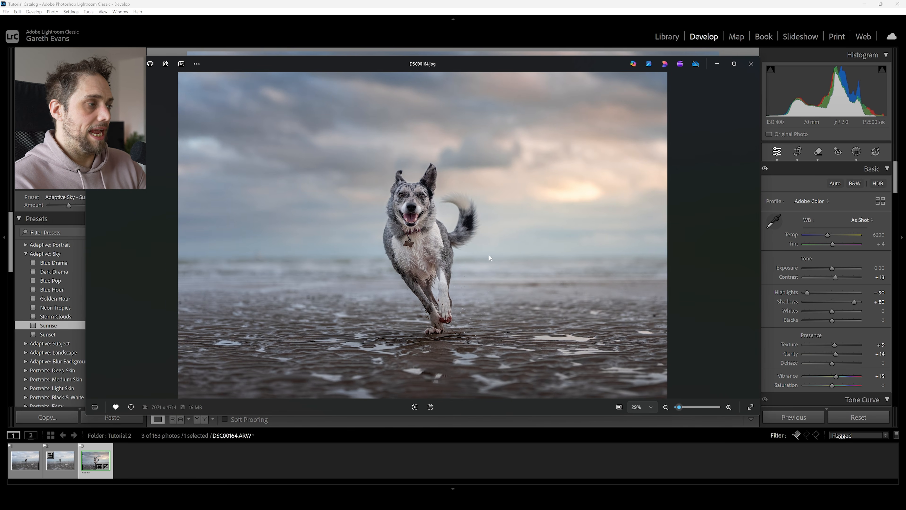
left_click(753, 66)
Step: Browse the original files in the RAW folder's Tutorial 2 subfolder and close File Explorer
left_click(417, 161)
double_click(411, 167)
double_click(410, 167)
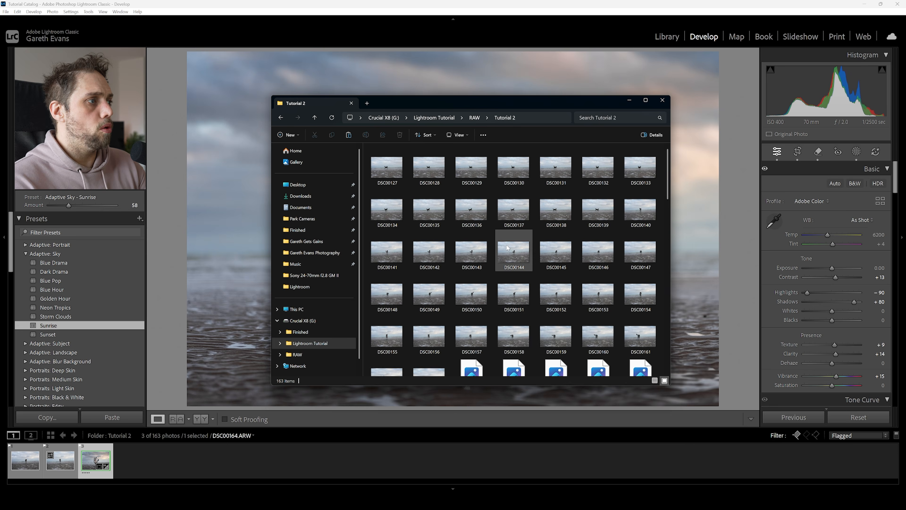
scroll(507, 245, "down", 1)
left_click_drag(666, 192, 668, 227)
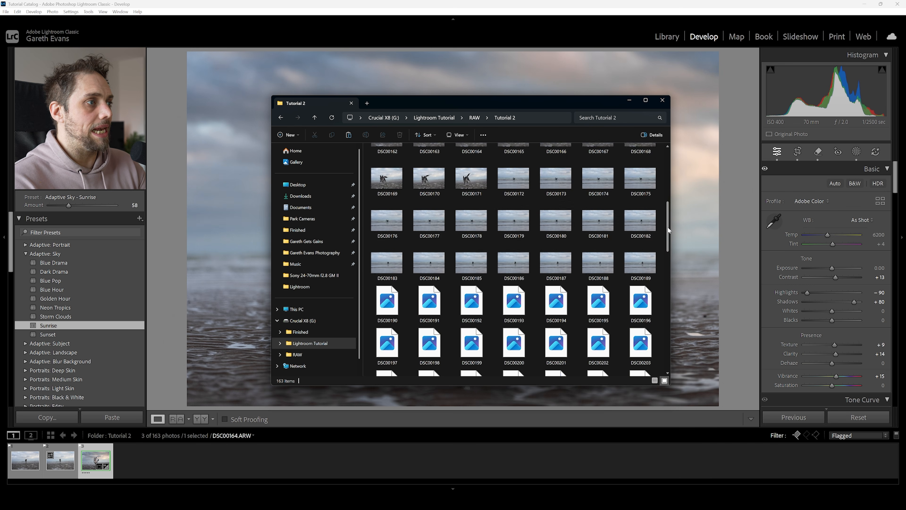
left_click(663, 100)
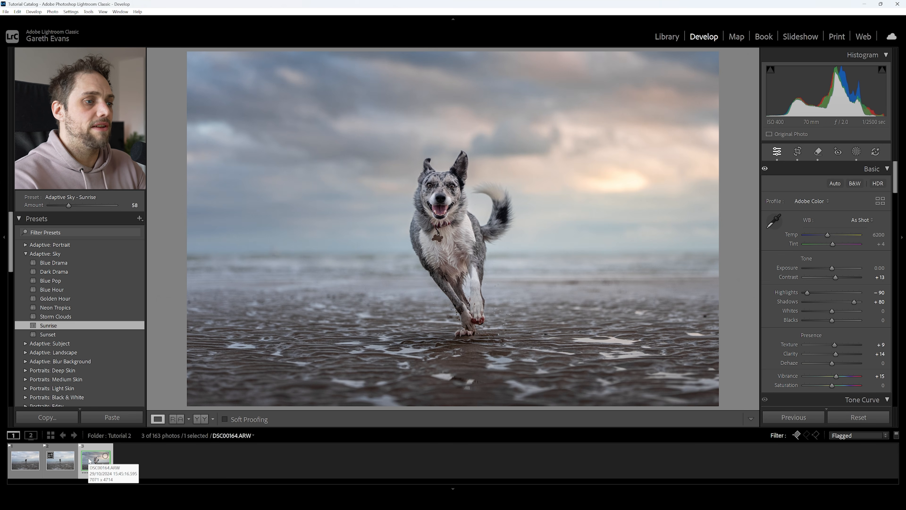
Step: Reset all develop edits of the dog photo and undo the reset
left_click(837, 416)
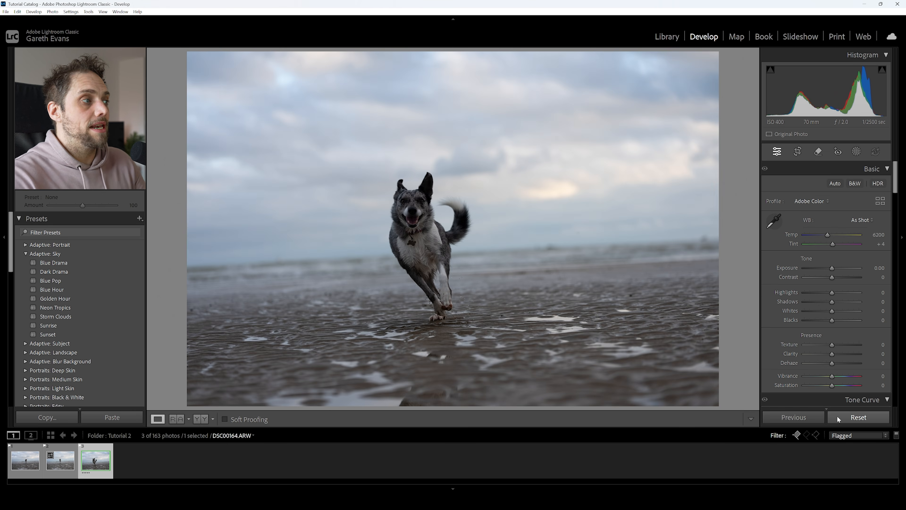
key("ctrl+z")
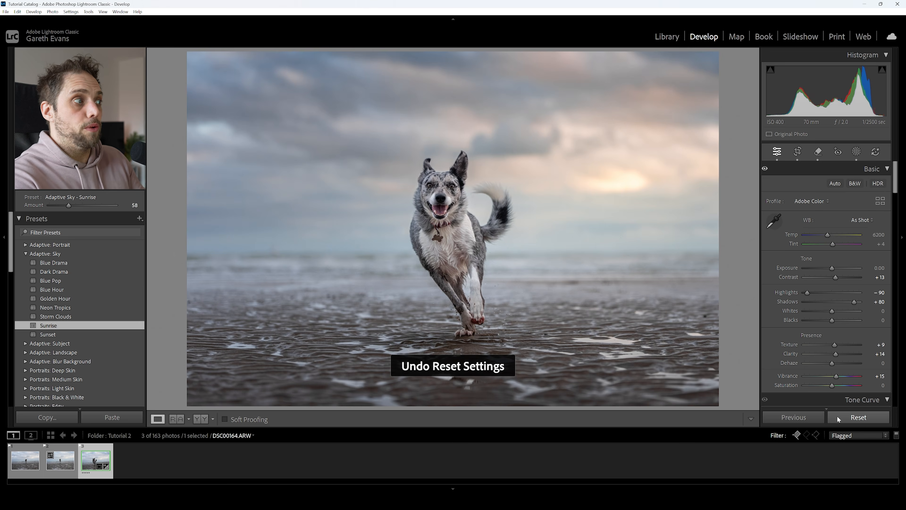